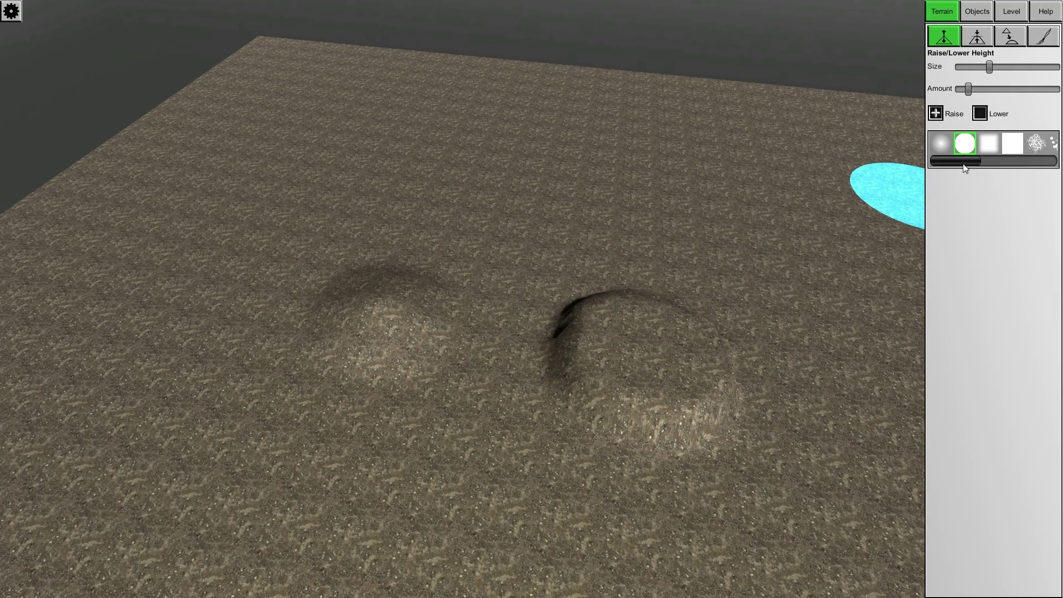
Raise a square mound beside the round plateau using the square gradient brush
left_click_drag(967, 161, 1019, 161)
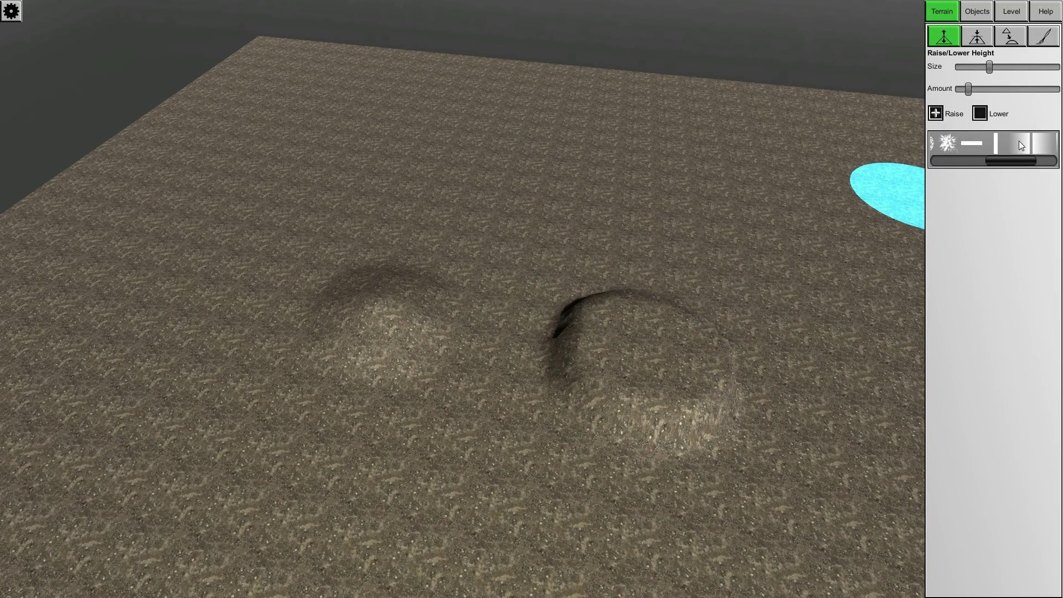
left_click(1020, 140)
scroll(596, 224, "down", 3)
mouse_move(596, 224)
right_mouse_down()
mouse_move(663, 316)
mouse_move(646, 321)
mouse_move(704, 287)
mouse_move(677, 291)
right_mouse_up()
key("d")
scroll(646, 307, "up", 2)
left_click(647, 291)
key("d")
key("w")
scroll(690, 278, "down", 5)
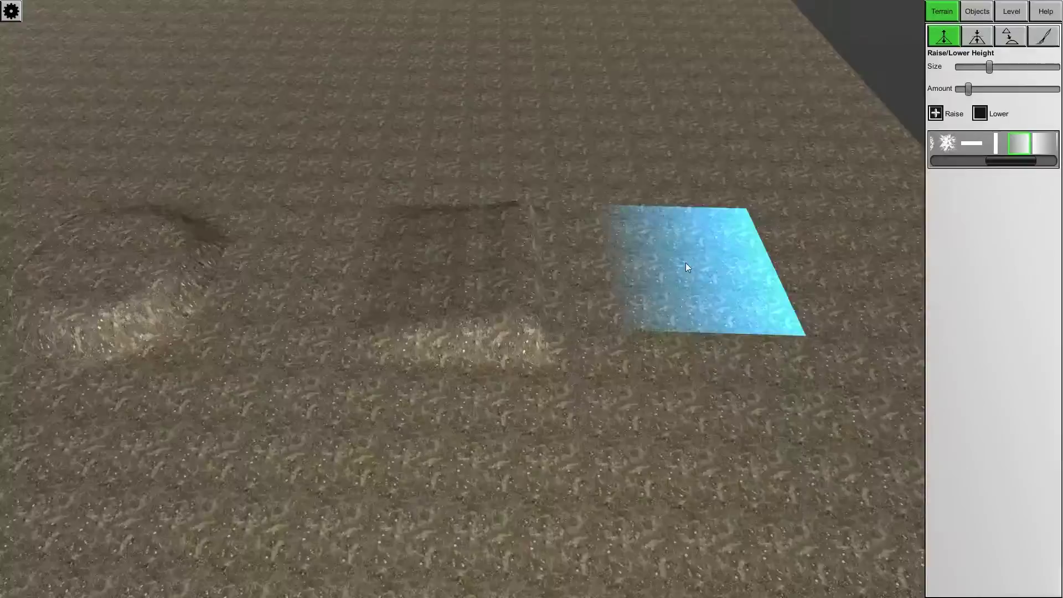
Raise a rectangular patch in front of the square mound with the vertical bar brush and a ridge by the round plateau with the horizontal bar brush
left_click(996, 142)
scroll(481, 238, "down", 3)
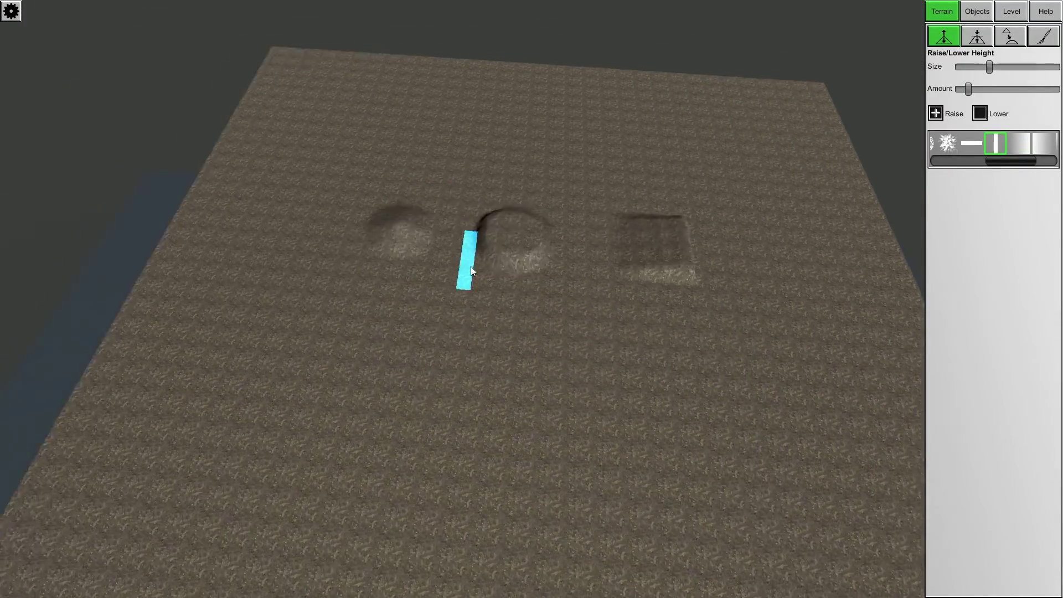
key("a")
left_click(684, 304)
left_click_drag(652, 304, 605, 302)
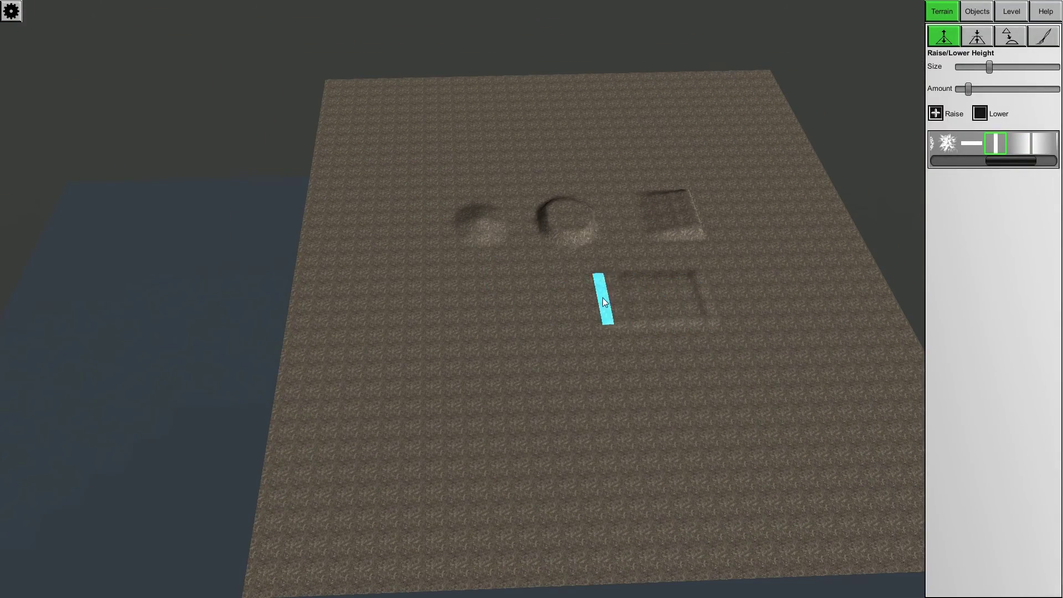
left_click(970, 143)
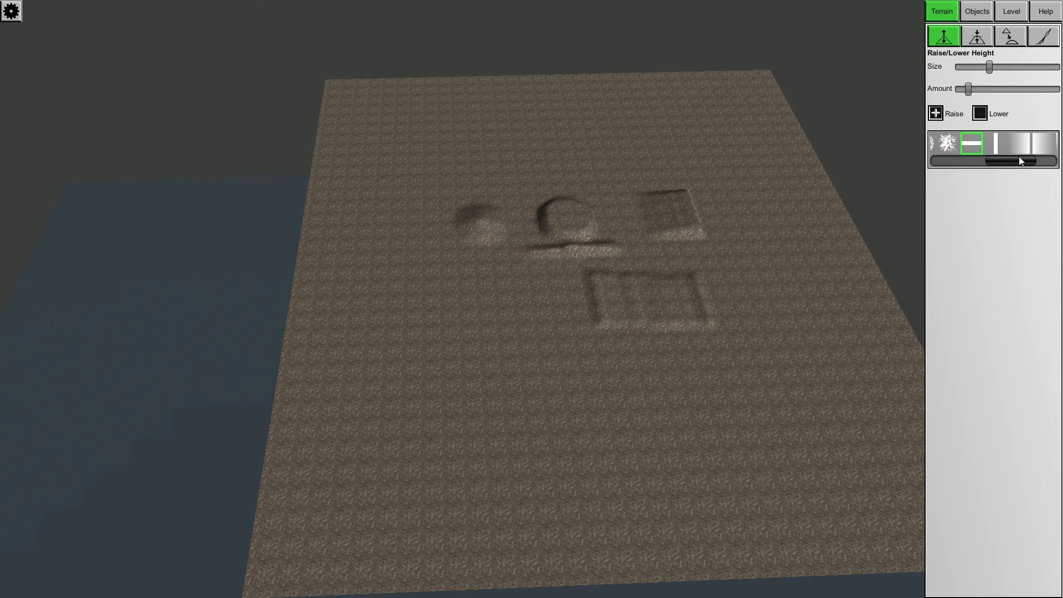
Raise an area of uneven ground beside the rectangular patch using the splatter brush and the round cell-pattern brush
left_click_drag(1019, 160, 1007, 160)
left_click(984, 143)
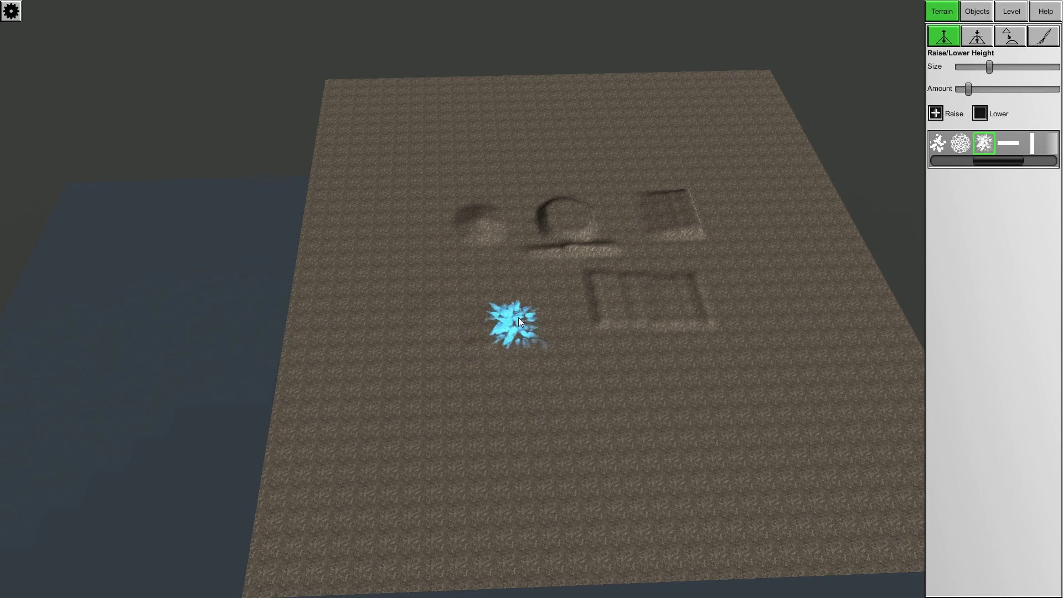
left_click(961, 143)
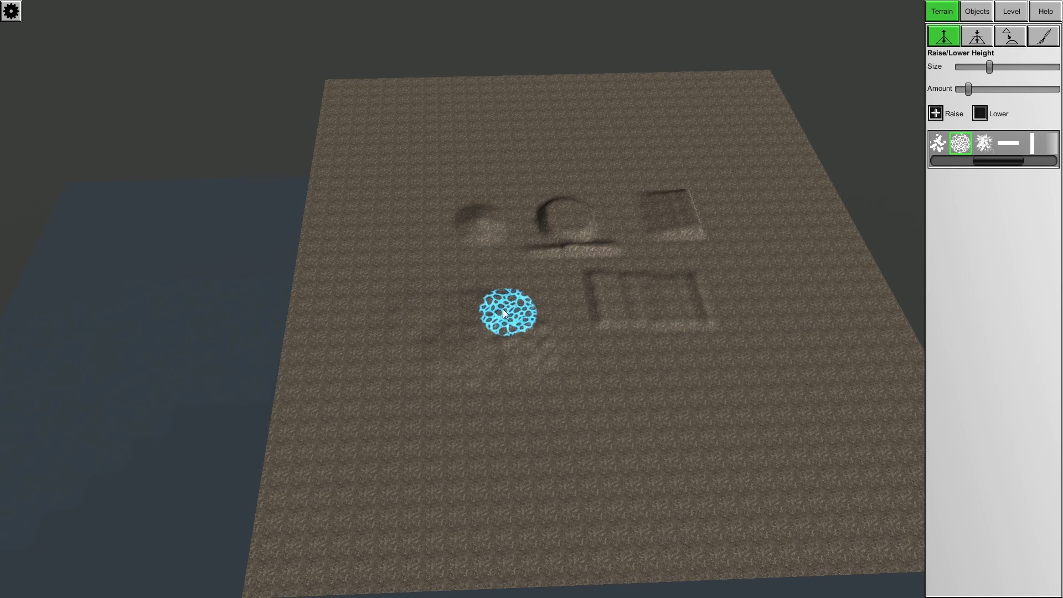
left_click_drag(504, 313, 483, 333)
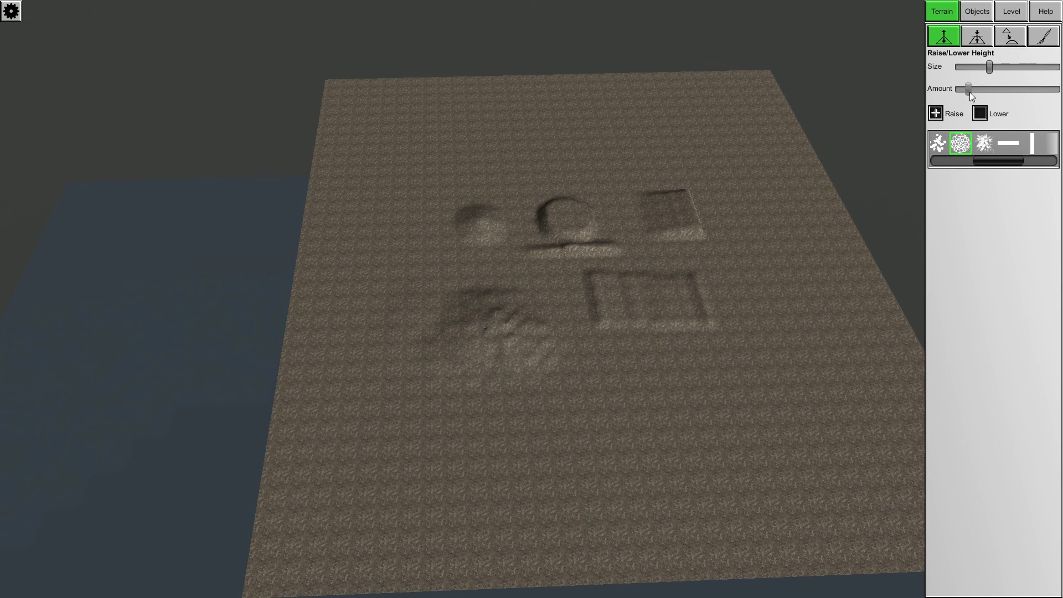
Raise six small jagged peaks in front of the rectangular patch with the cell-pattern brush, using a smaller size and a higher amount
mouse_move(993, 64)
left_mouse_down()
mouse_move(983, 67)
mouse_move(1003, 68)
mouse_move(984, 68)
left_mouse_up()
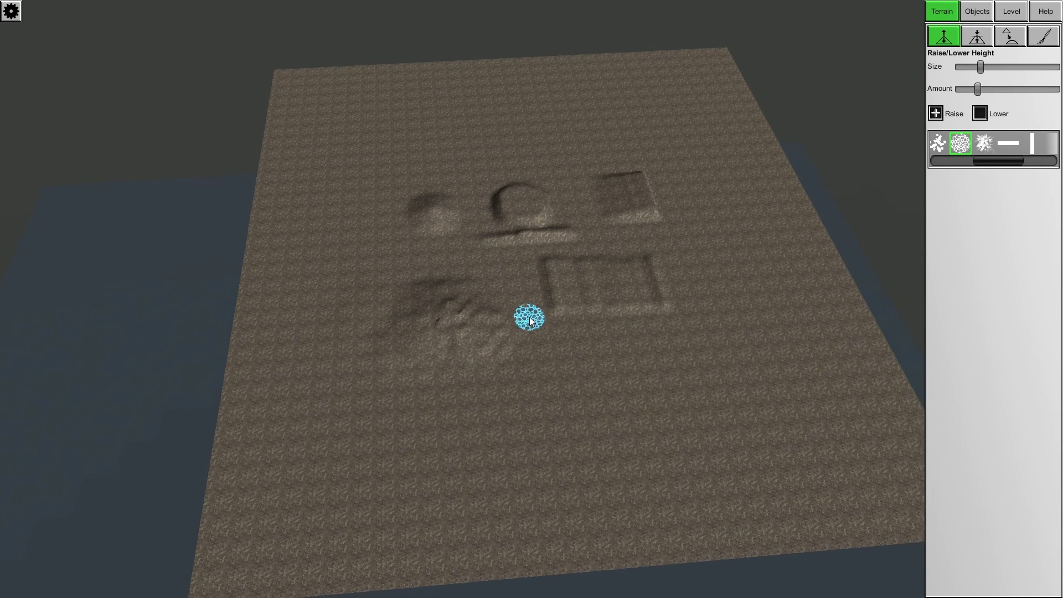
left_click_drag(1021, 89, 978, 89)
left_click(649, 345)
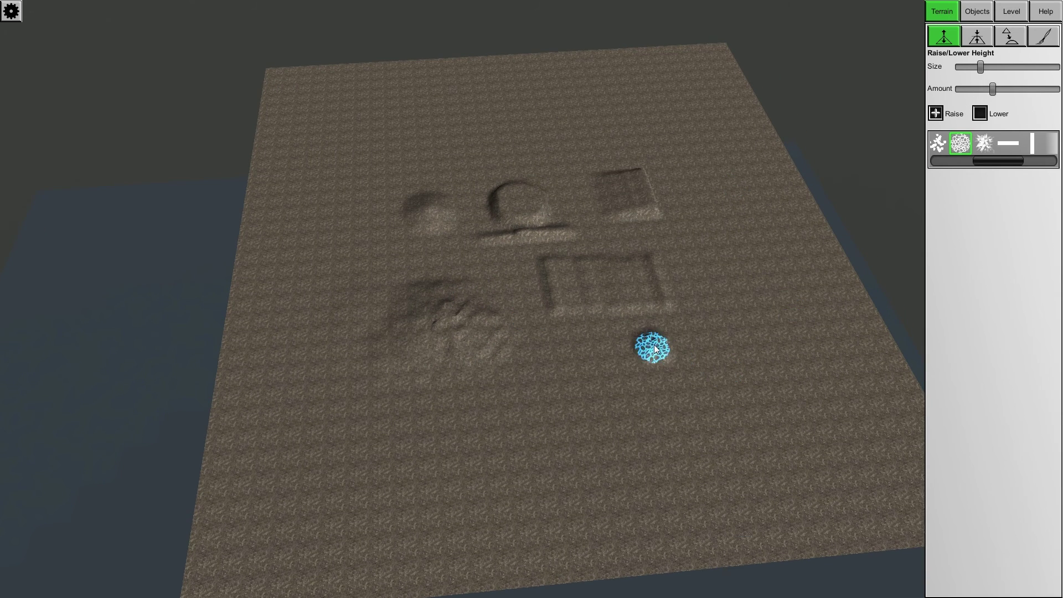
left_click(589, 372)
left_click(498, 438)
left_click(635, 438)
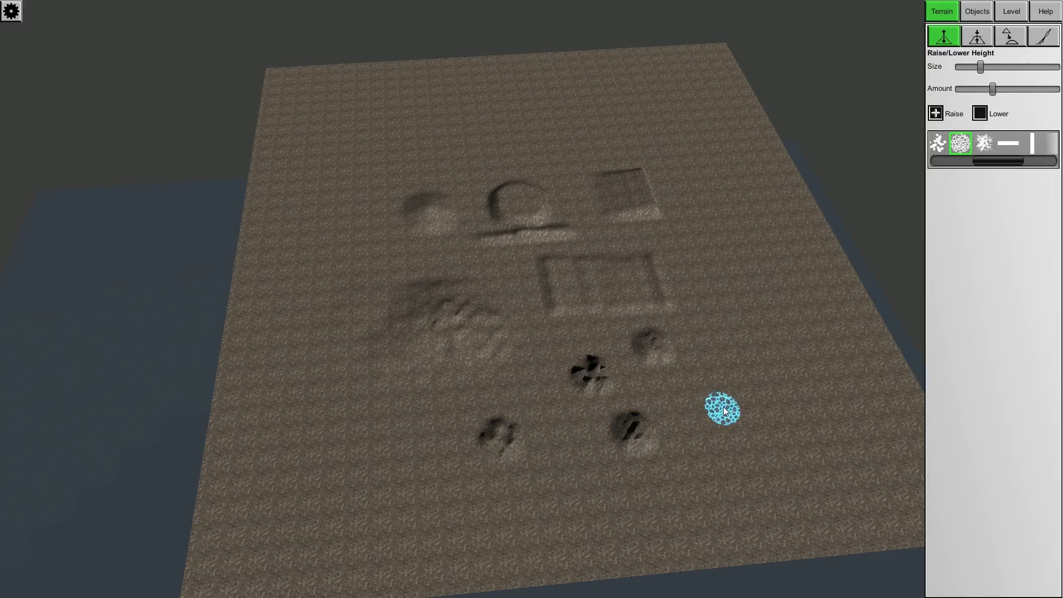
left_click(723, 404)
left_click(734, 357)
Smooth the nearest large jagged peak with the Smooth Height tool and the soft round brush
key("w")
scroll(649, 431, "up", 6)
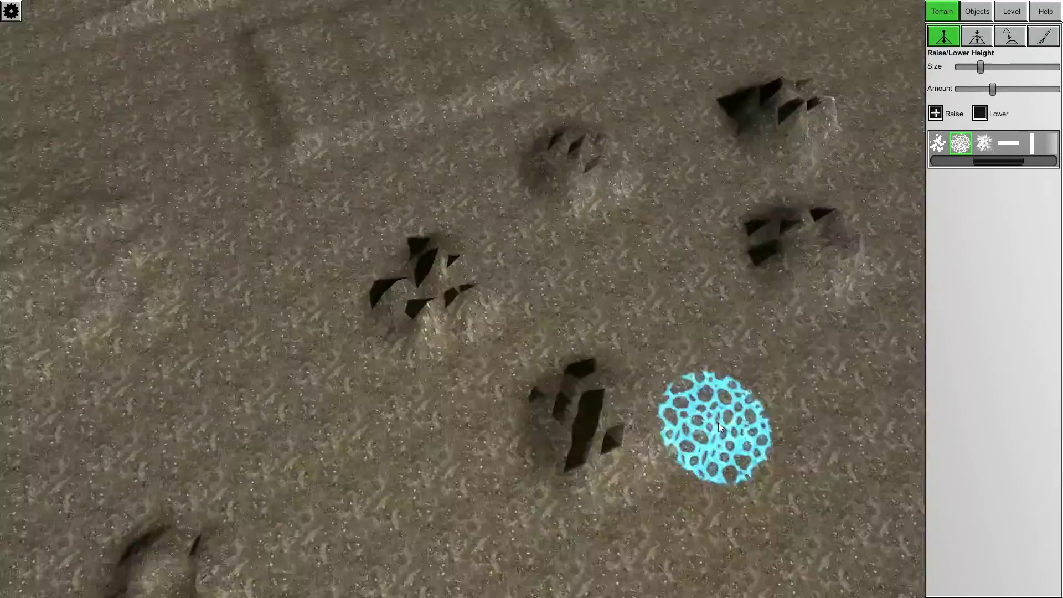
right_click_drag(725, 394, 819, 326)
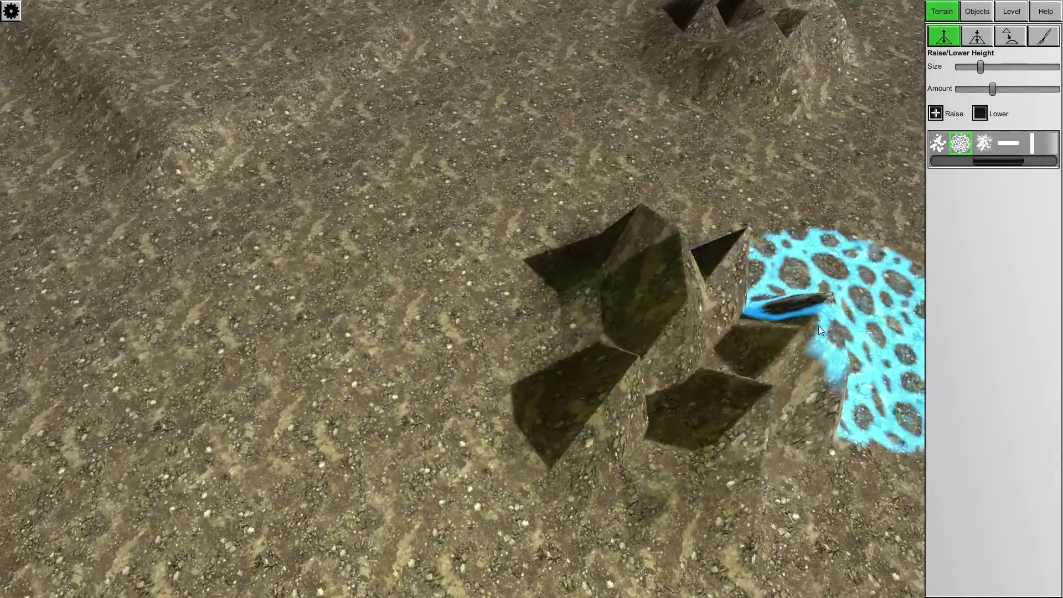
scroll(819, 325, "down", 8)
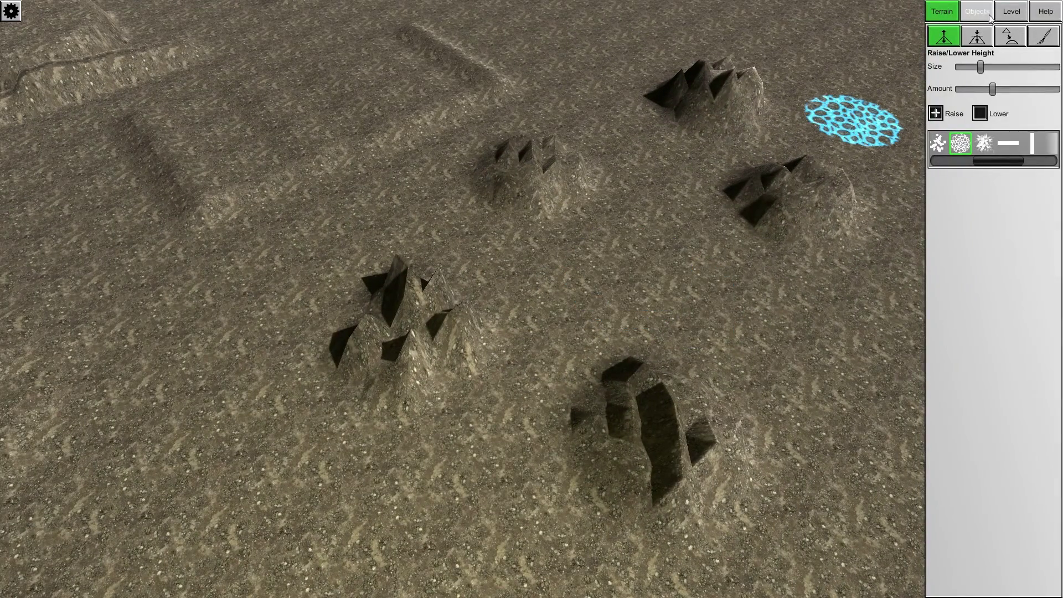
left_click(978, 36)
left_click(1011, 36)
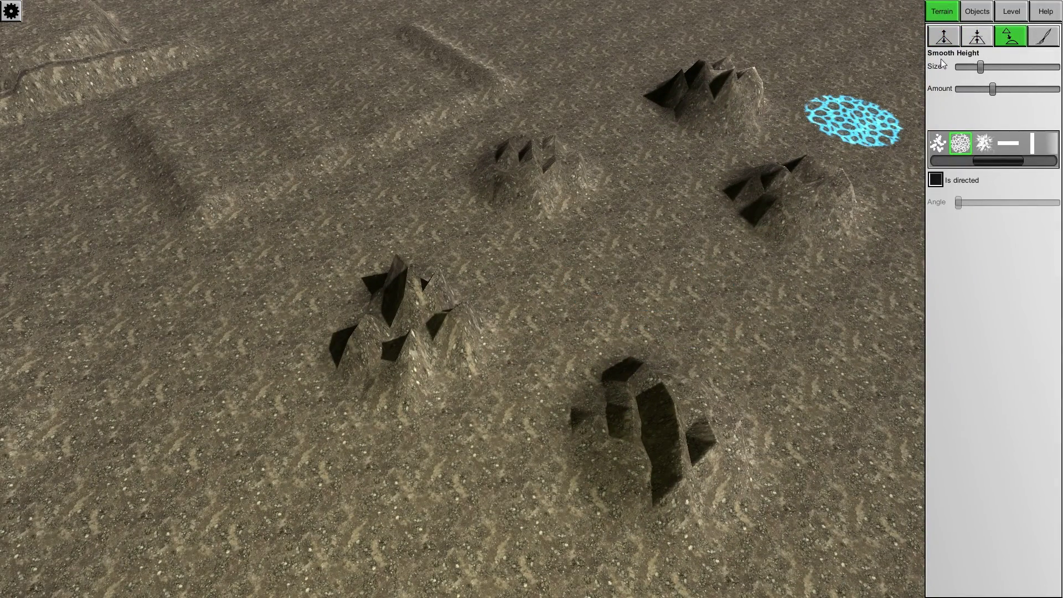
left_click_drag(1018, 162, 975, 165)
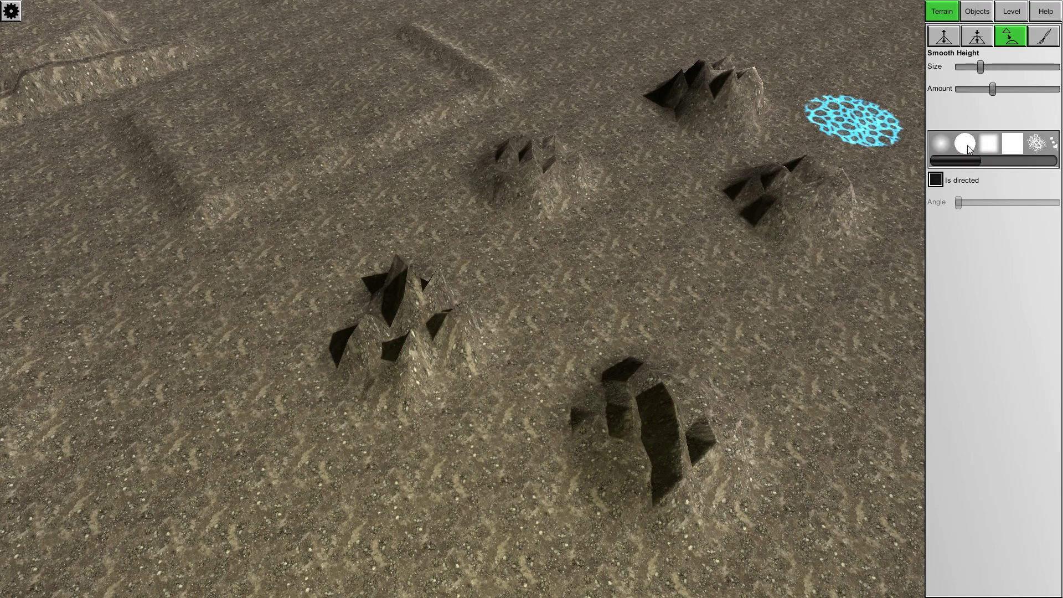
left_click(966, 145)
left_click(947, 147)
mouse_move(582, 369)
left_mouse_down()
mouse_move(627, 427)
mouse_move(795, 368)
left_mouse_up()
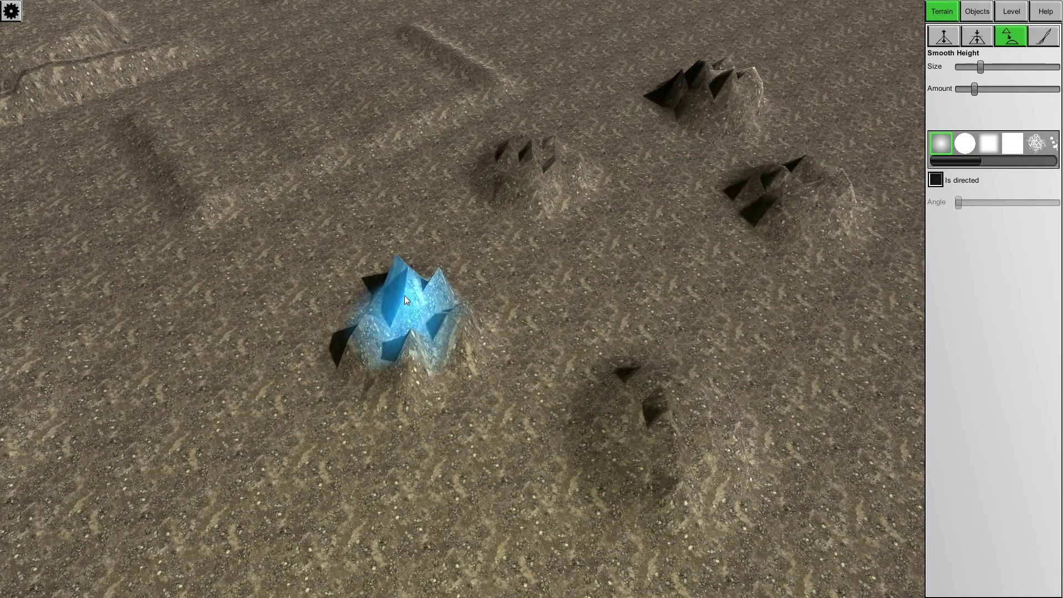
Smooth the remaining jagged peaks with the soft round brush at a reduced amount
mouse_move(404, 304)
left_mouse_down()
mouse_move(413, 327)
mouse_move(391, 321)
mouse_move(404, 306)
mouse_move(438, 358)
mouse_move(510, 199)
mouse_move(508, 164)
mouse_move(568, 180)
mouse_move(720, 95)
mouse_move(710, 88)
mouse_move(730, 69)
mouse_move(703, 98)
mouse_move(755, 171)
mouse_move(800, 208)
mouse_move(812, 174)
mouse_move(640, 357)
mouse_move(665, 425)
mouse_move(396, 305)
mouse_move(361, 348)
mouse_move(360, 325)
mouse_move(416, 302)
left_mouse_up()
right_click_drag(705, 172, 443, 198)
scroll(432, 222, "down", 2)
left_click_drag(267, 397, 216, 426)
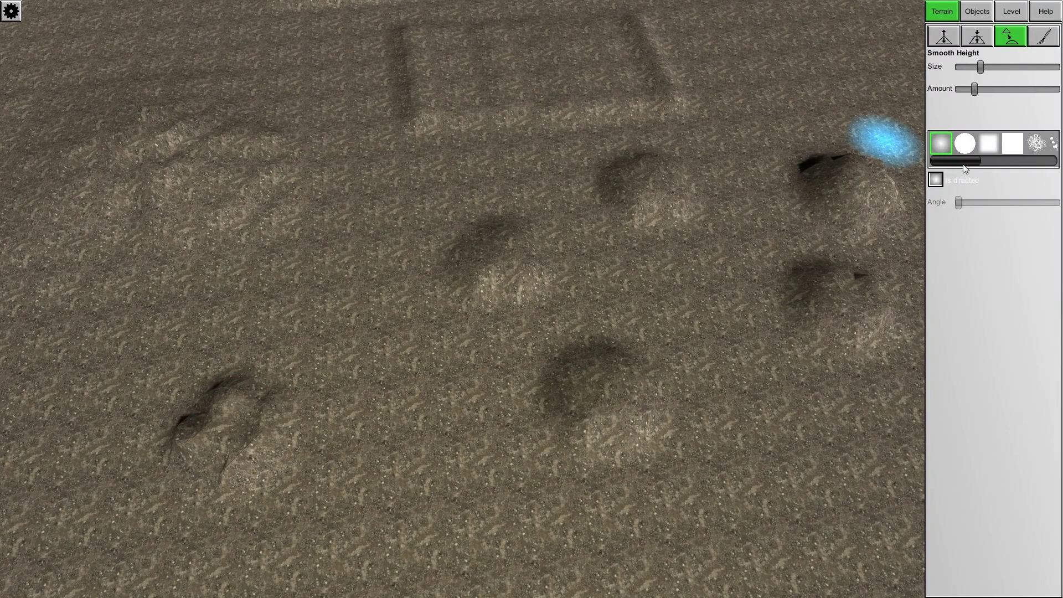
Paint a tall steep mound among the smoothed peaks using Paint Height, a lowered target value and the hard round brush
left_click(979, 40)
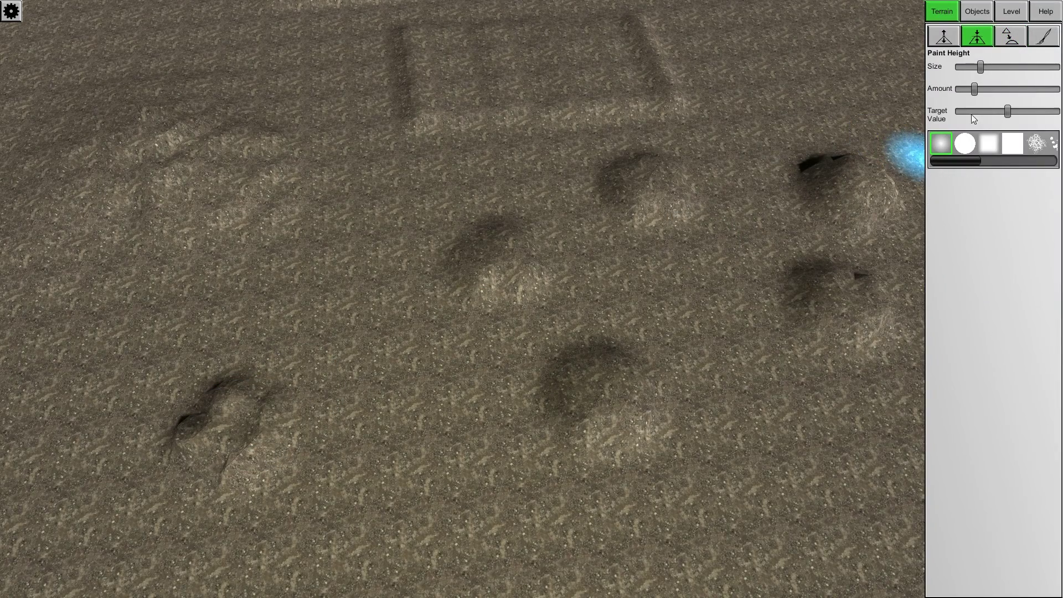
right_click_drag(576, 211, 584, 204)
scroll(586, 205, "down", 1)
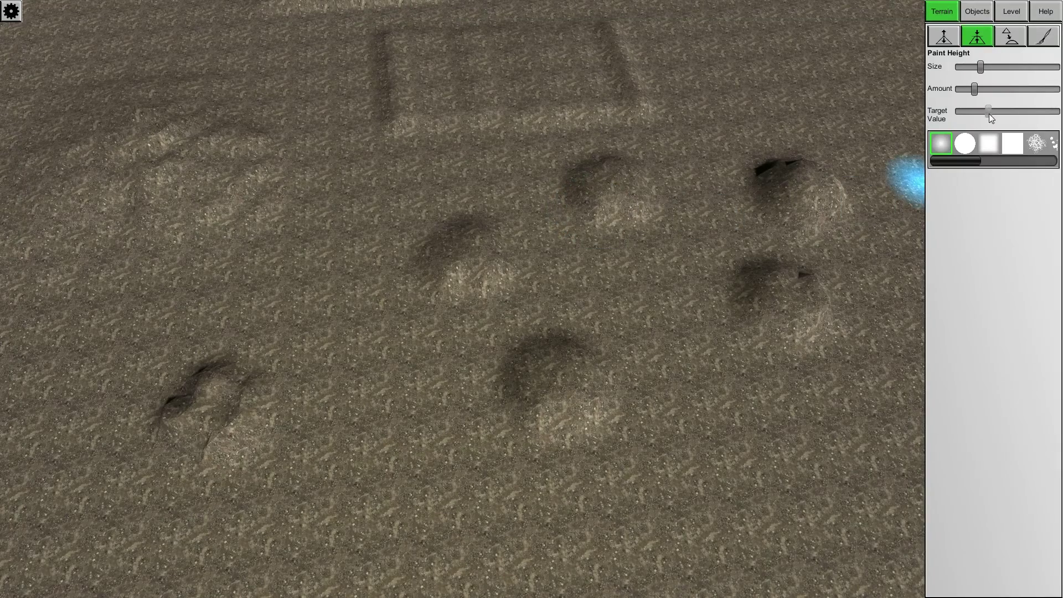
left_click(966, 144)
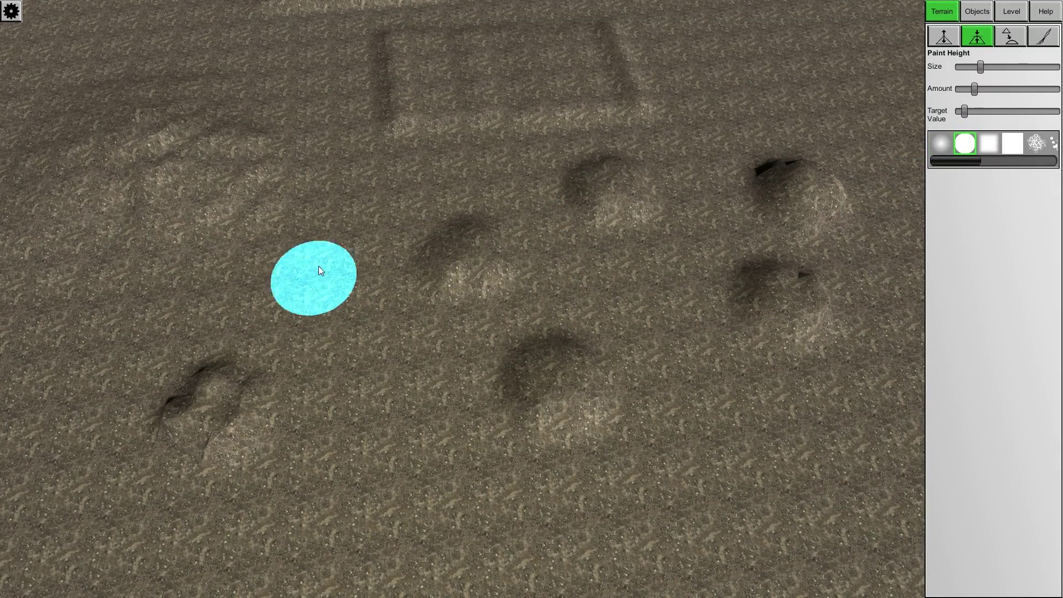
left_click_drag(354, 228, 354, 225)
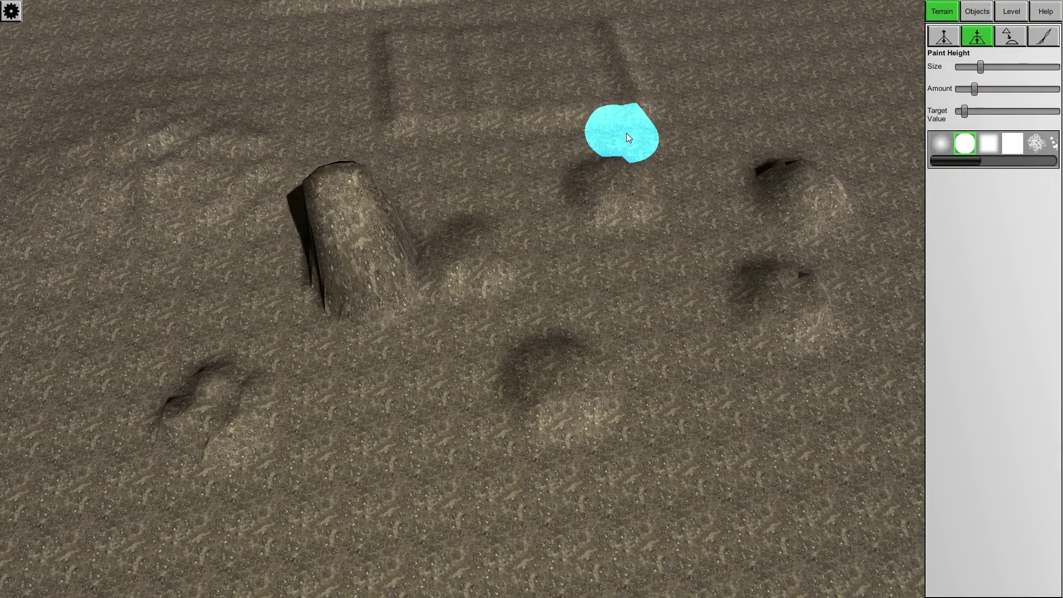
Paint a broad plateau and a tall pillar at a near-maximum amount, raising the target value slightly between the two
middle_click_drag(372, 167, 589, 201)
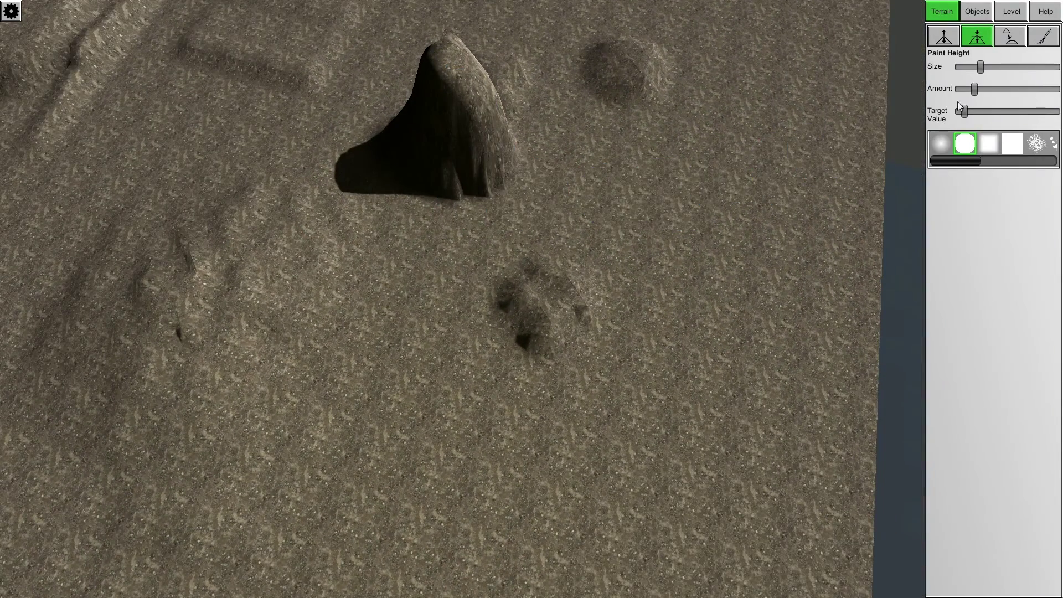
left_click_drag(997, 93, 1048, 89)
mouse_move(743, 244)
left_mouse_down()
mouse_move(740, 198)
mouse_move(723, 189)
mouse_move(740, 149)
mouse_move(653, 191)
mouse_move(741, 129)
left_mouse_up()
middle_click_drag(655, 225, 720, 191)
left_click_drag(962, 112, 974, 113)
middle_click_drag(484, 244, 616, 319)
left_click_drag(616, 319, 647, 235)
Flatten the whole terrain with Paint Height, using the minimum target value and a much larger brush size
mouse_move(432, 268)
middle_mouse_down()
mouse_move(451, 277)
mouse_move(444, 322)
mouse_move(461, 237)
middle_mouse_up()
scroll(461, 237, "down", 5)
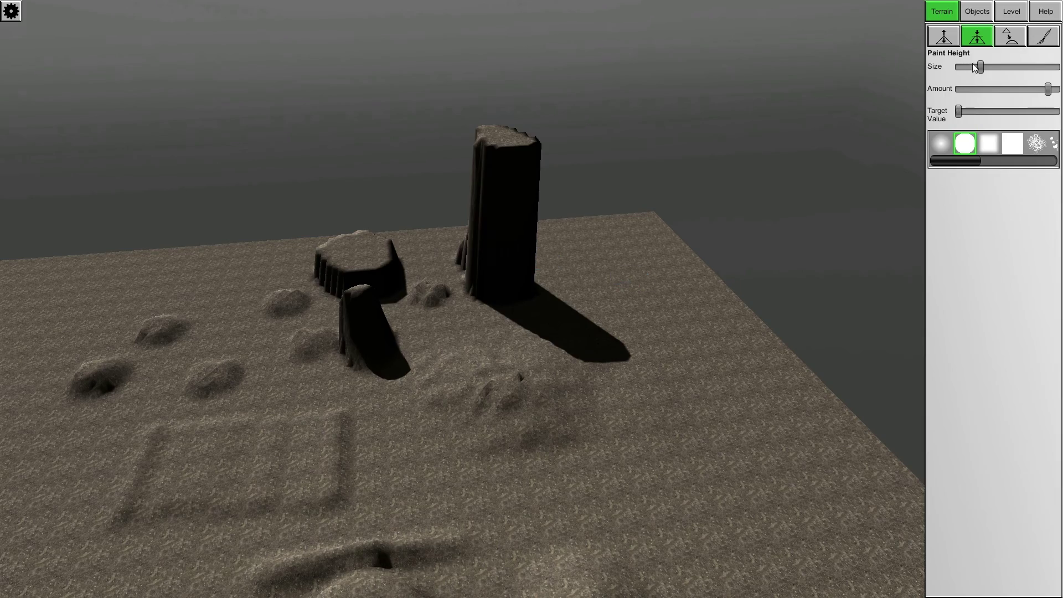
left_click_drag(981, 67, 1039, 67)
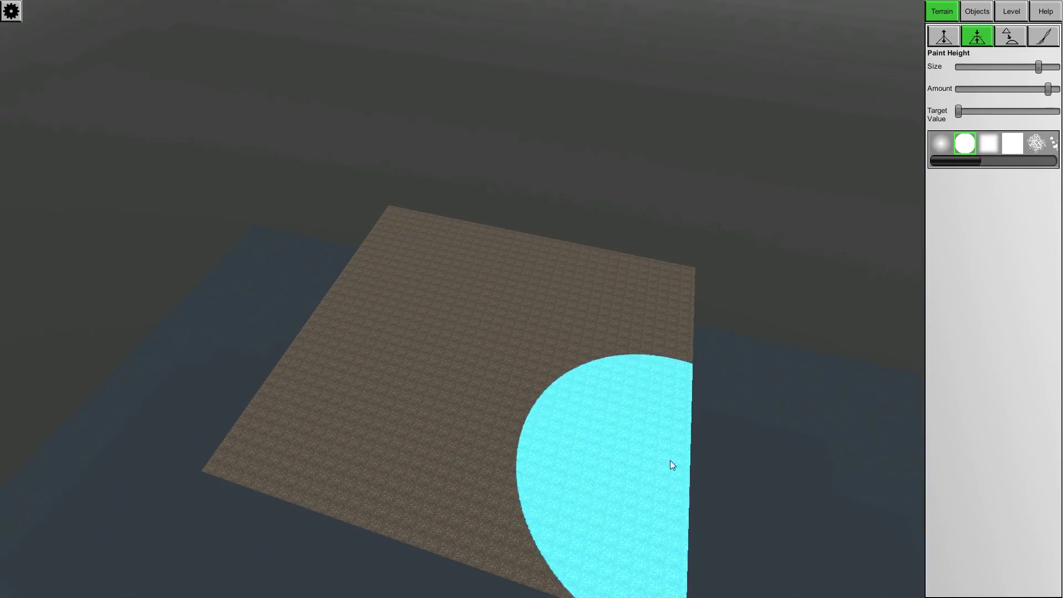
scroll(529, 346, "up", 5)
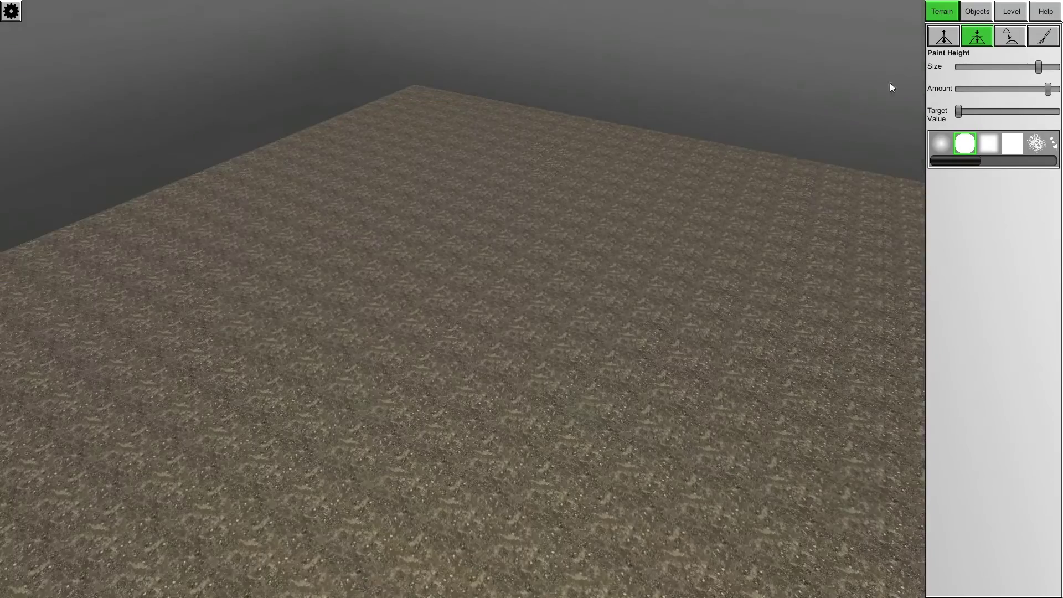
Switch to Paint Textures with a medium-sized soft round brush and add the dark green grass texture
left_click(944, 36)
left_click_drag(1039, 67, 996, 69)
left_click(1044, 36)
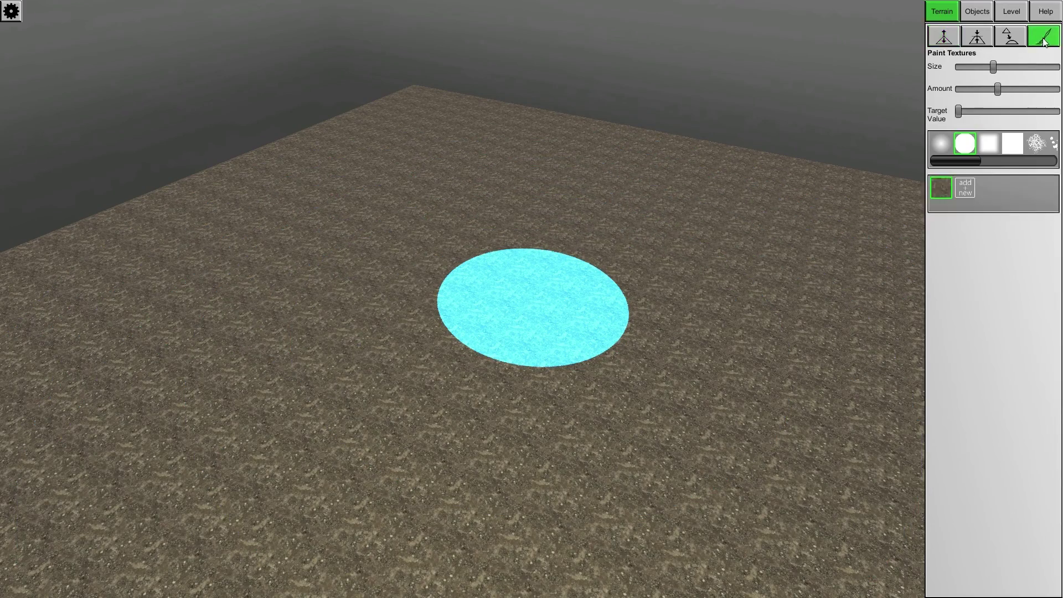
left_click(942, 145)
left_click(967, 189)
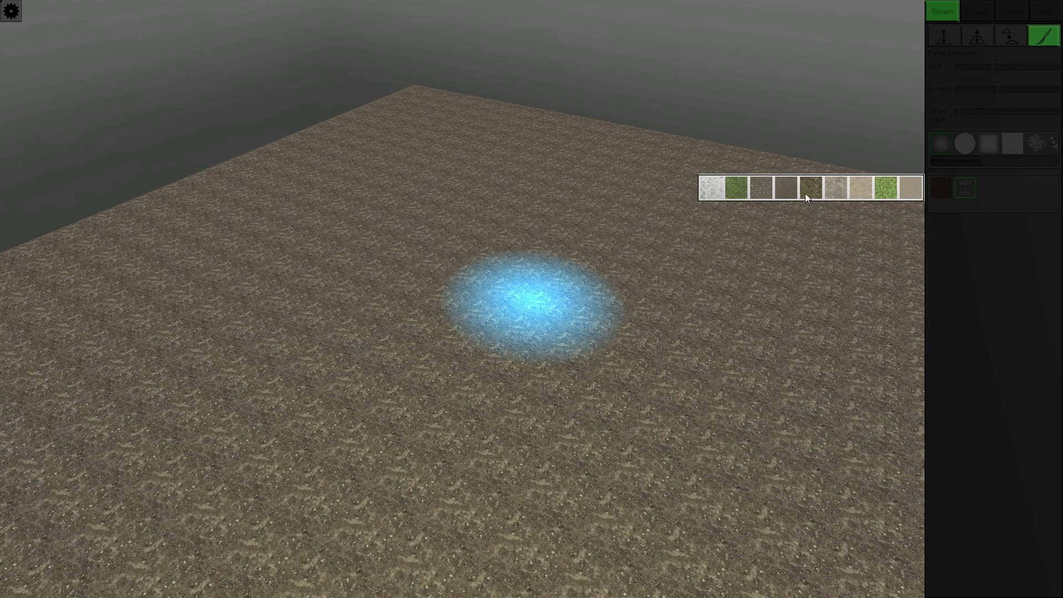
left_click(736, 189)
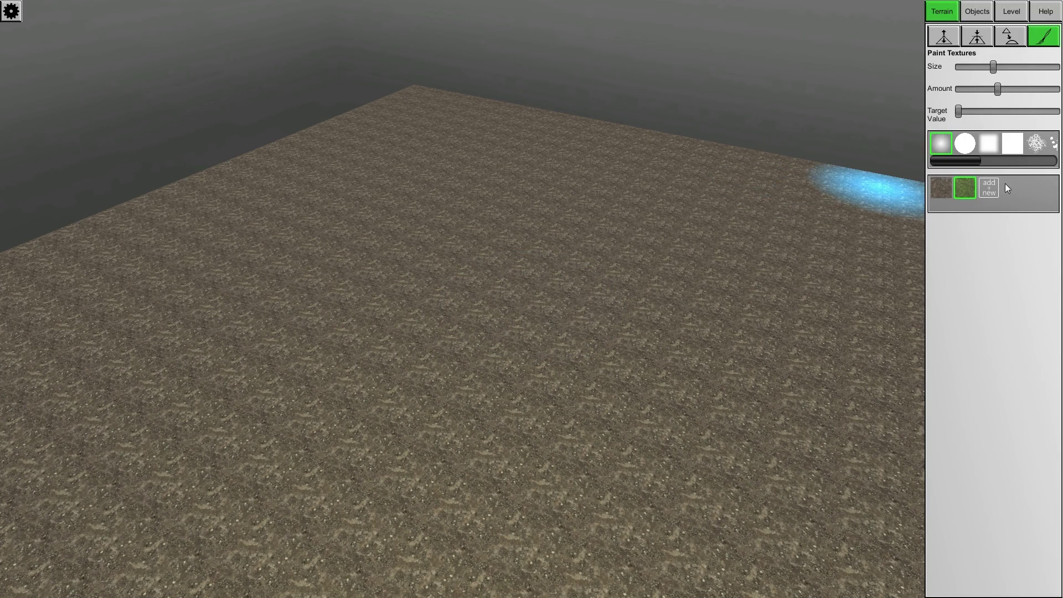
Add the light grey, mossy brown and dark brown ground textures to the terrain's texture palette
left_click(988, 191)
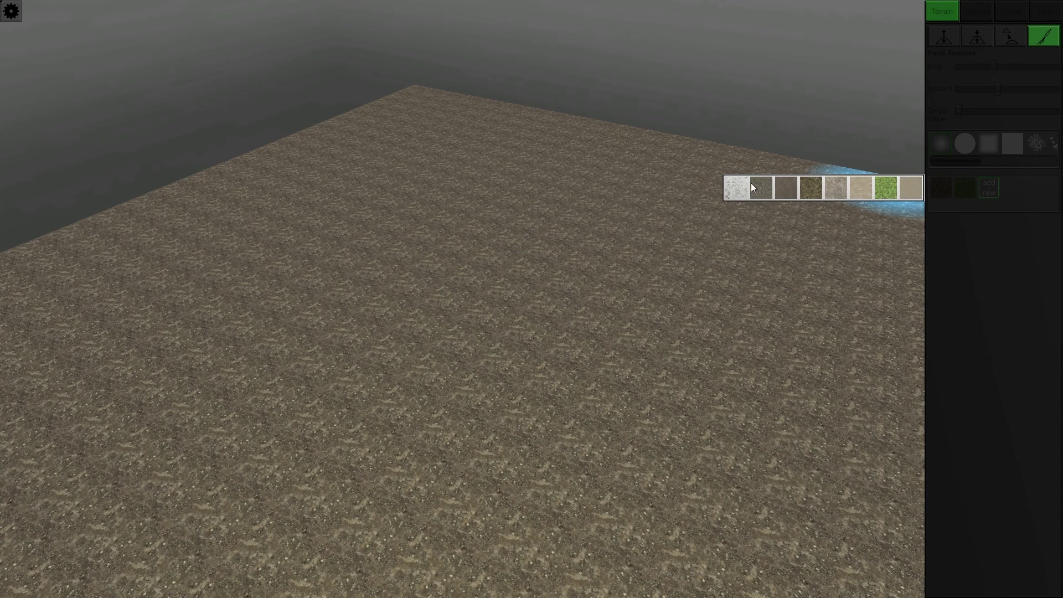
left_click(734, 188)
left_click(1012, 193)
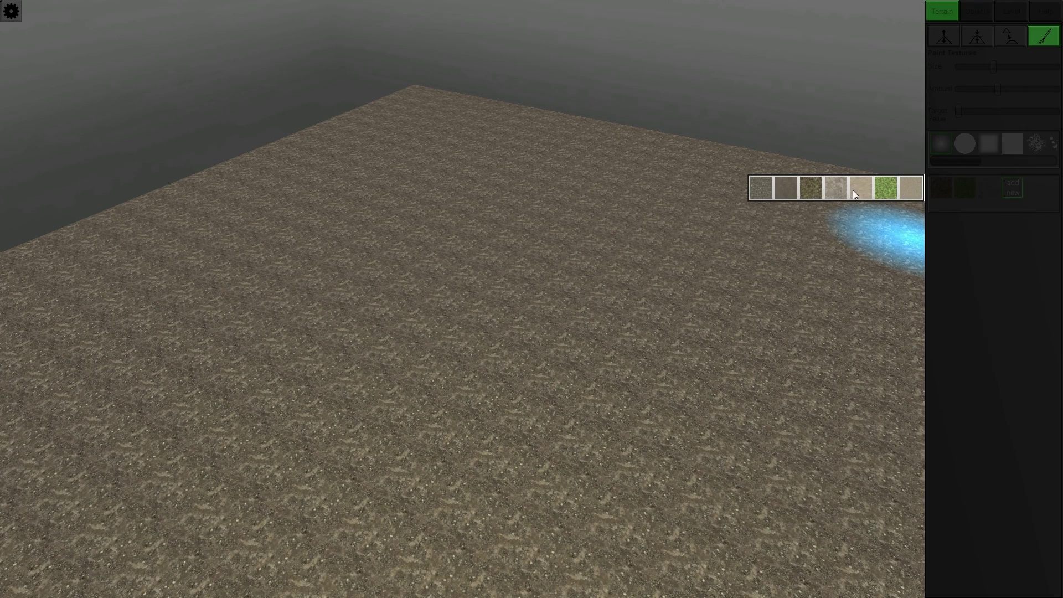
left_click(810, 192)
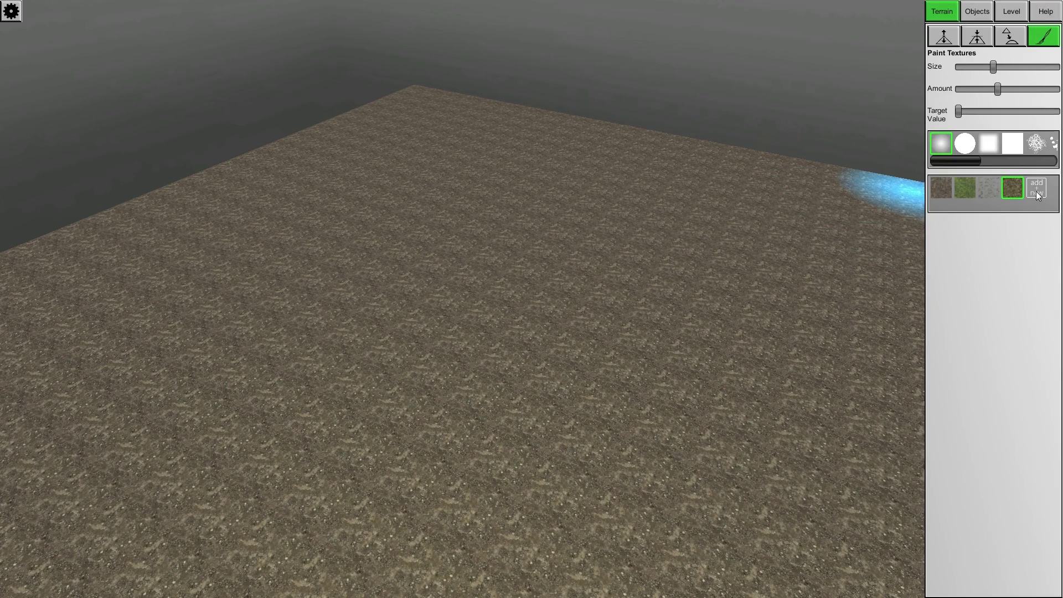
left_click(1037, 189)
left_click(812, 188)
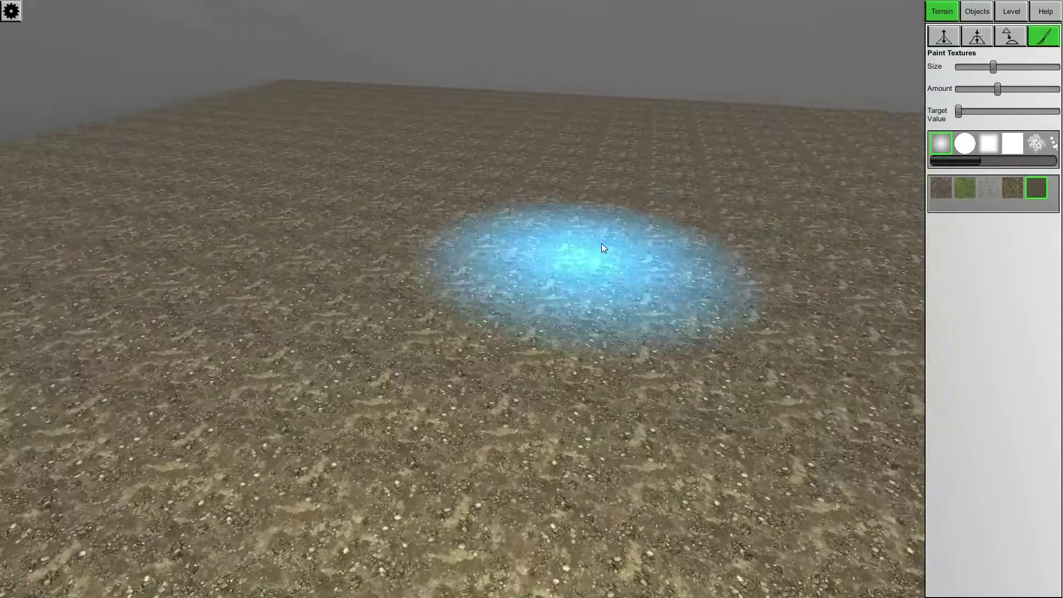
Paint a soft patch of the green grass texture onto the ground at the maximum target value and about a third of the amount
scroll(602, 244, "down", 3)
right_click_drag(602, 243, 644, 266)
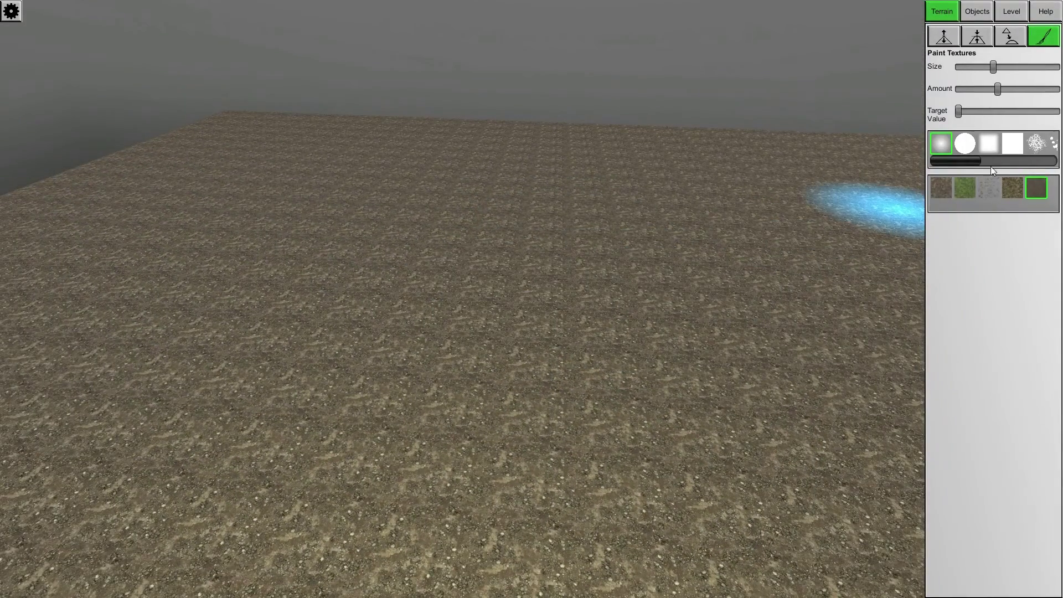
left_click(962, 187)
left_click_drag(1022, 112, 1058, 111)
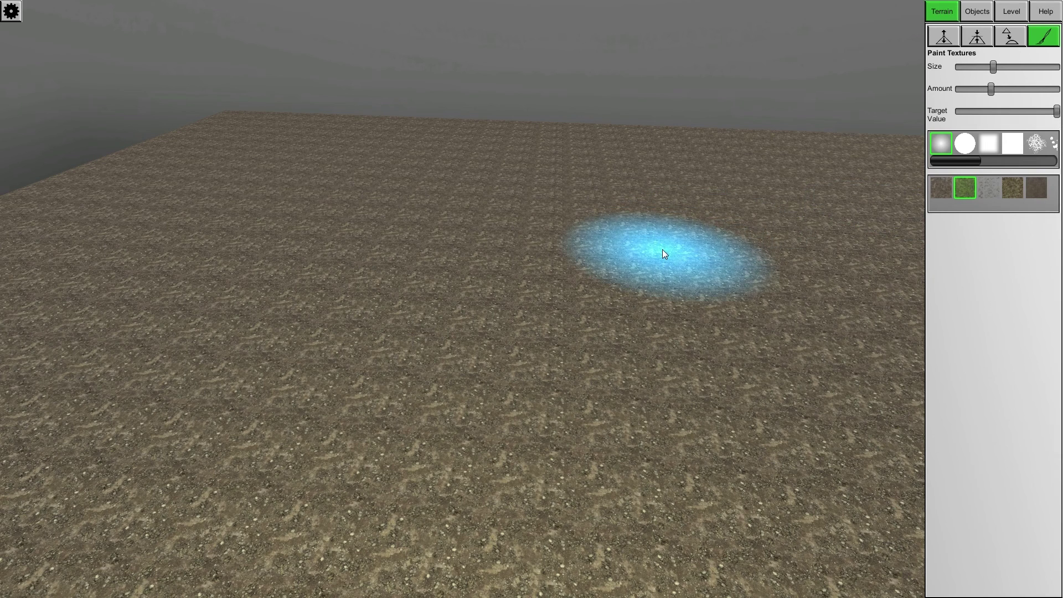
left_click(662, 249)
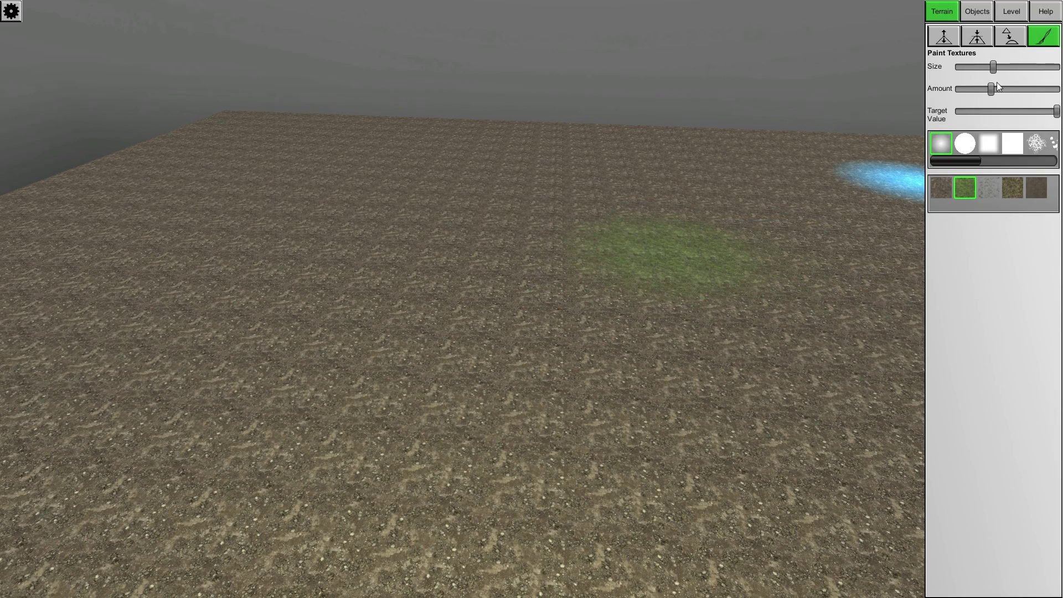
Raise the amount to nearly maximum and paint more dense green grass patches on the ground
left_click_drag(992, 95, 1054, 94)
mouse_move(662, 240)
left_mouse_down()
mouse_move(679, 254)
mouse_move(693, 223)
mouse_move(580, 247)
left_mouse_up()
right_click_drag(580, 247, 677, 309)
scroll(677, 309, "up", 3)
mouse_move(599, 354)
left_mouse_down()
mouse_move(592, 337)
mouse_move(341, 337)
left_mouse_up()
scroll(774, 329, "down", 3)
scroll(787, 342, "up", 3)
scroll(816, 299, "down", 3)
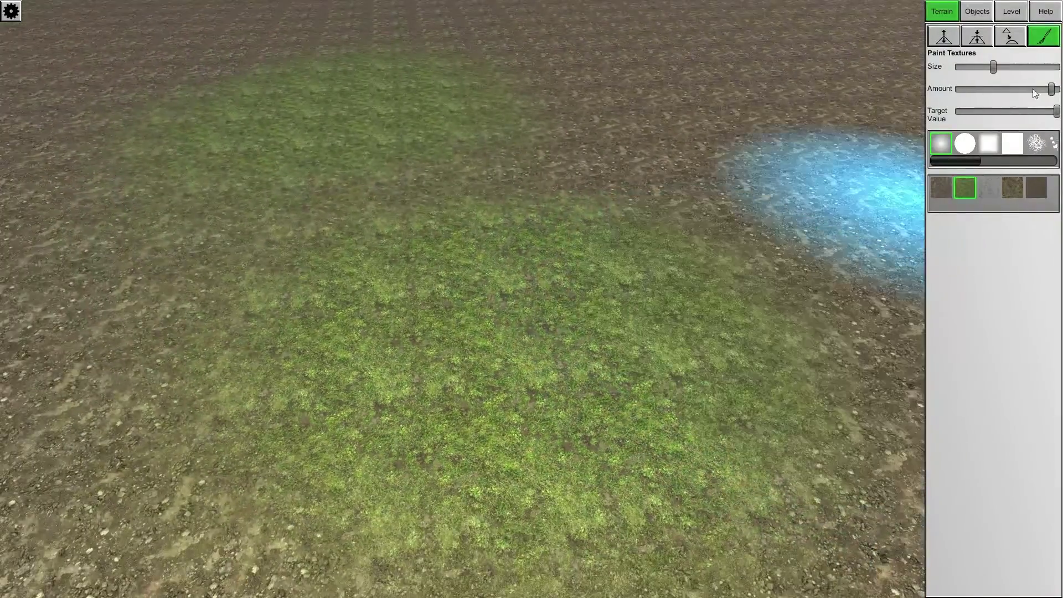
Lower the amount to about a third and the target value to just over half, and paint a half-blended grass patch beside the others
left_click_drag(1050, 89, 986, 93)
left_click_drag(1057, 113, 1016, 113)
scroll(557, 128, "down", 5)
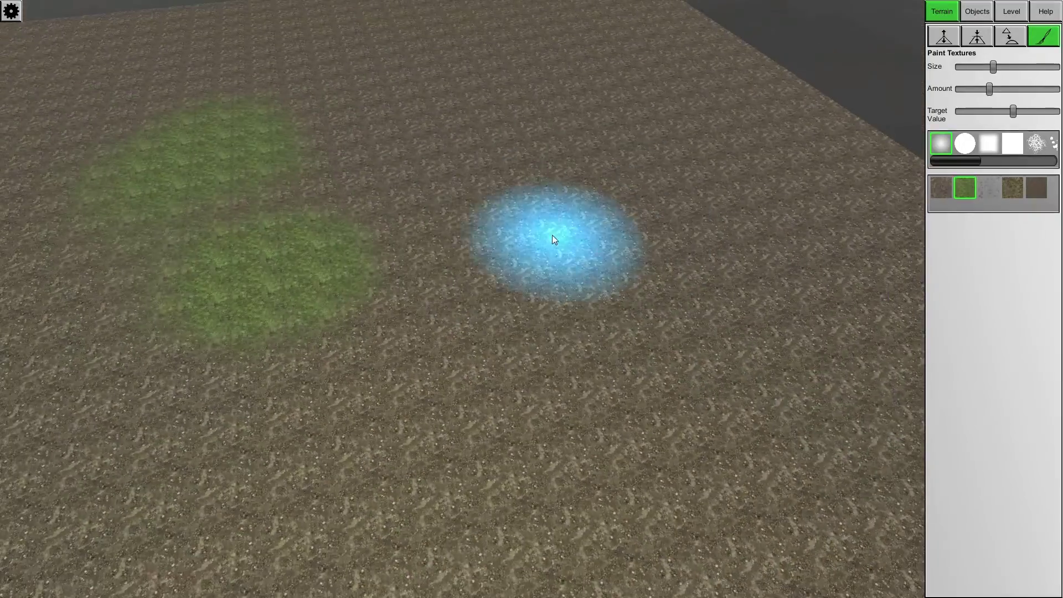
mouse_move(554, 239)
left_mouse_down()
mouse_move(534, 313)
mouse_move(588, 222)
mouse_move(501, 285)
mouse_move(643, 238)
mouse_move(496, 273)
left_mouse_up()
scroll(746, 316, "up", 5)
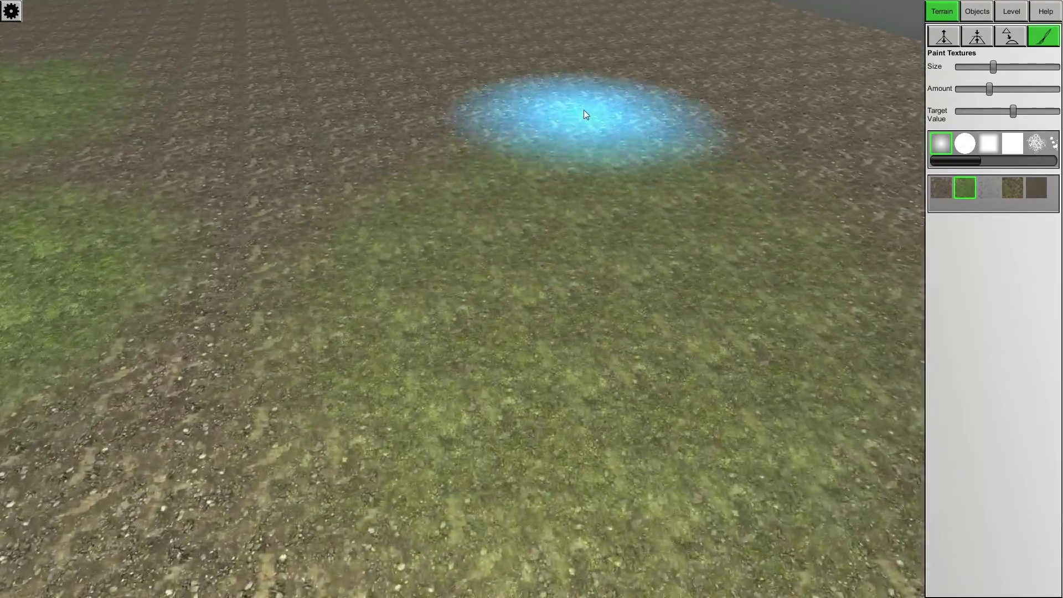
scroll(585, 113, "up", 5)
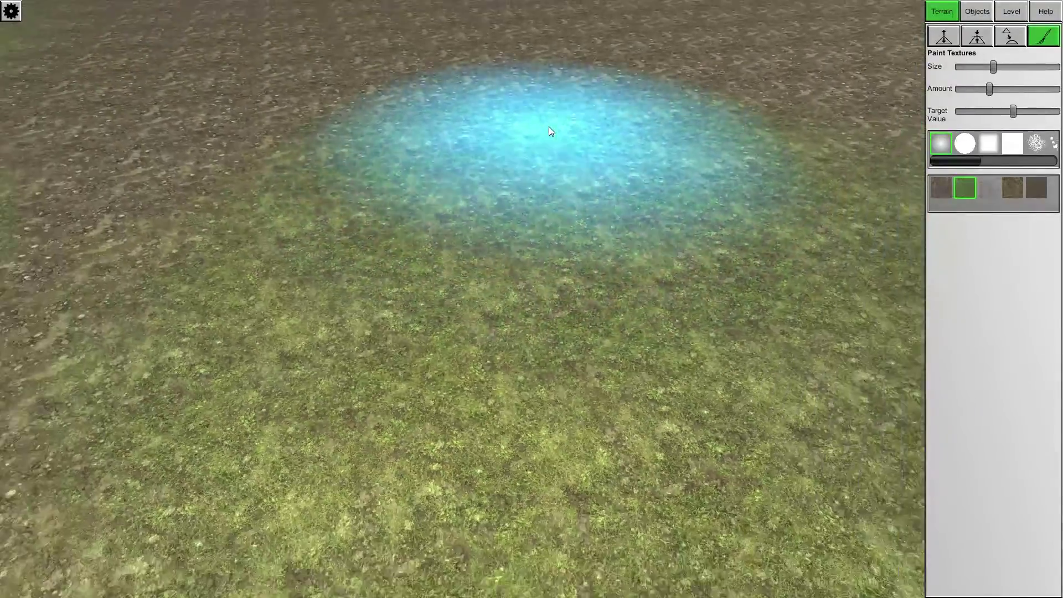
scroll(550, 131, "down", 5)
Cover all grass patches with the original stony ground texture, using the hard round brush at maximum size, amount and target value
left_click(941, 187)
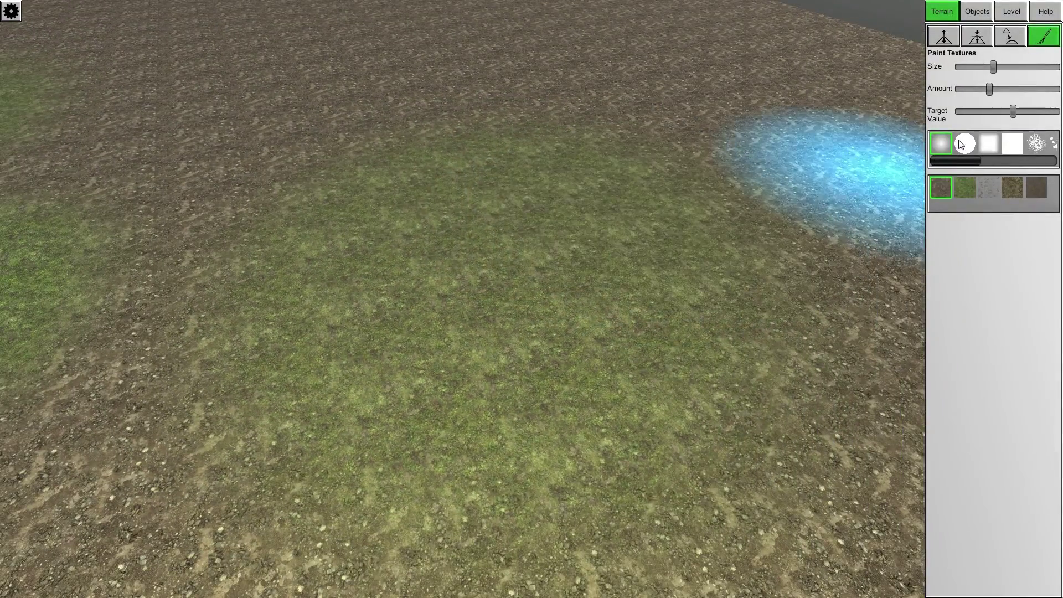
left_click(965, 144)
mouse_move(989, 89)
left_mouse_down()
mouse_move(1057, 89)
mouse_move(1057, 112)
left_mouse_up()
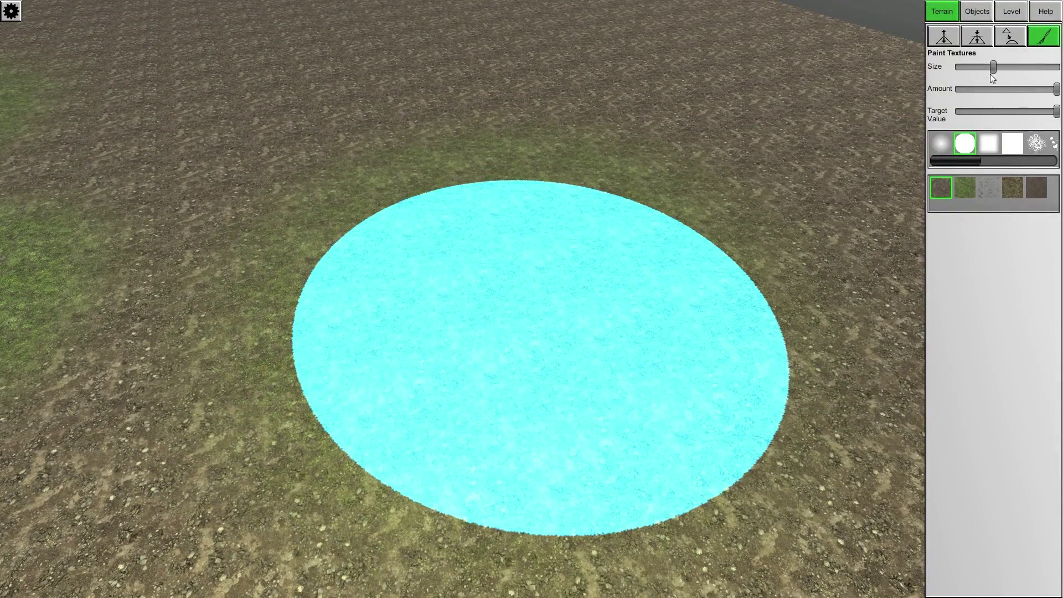
left_click_drag(993, 68, 1057, 66)
scroll(539, 126, "down", 5)
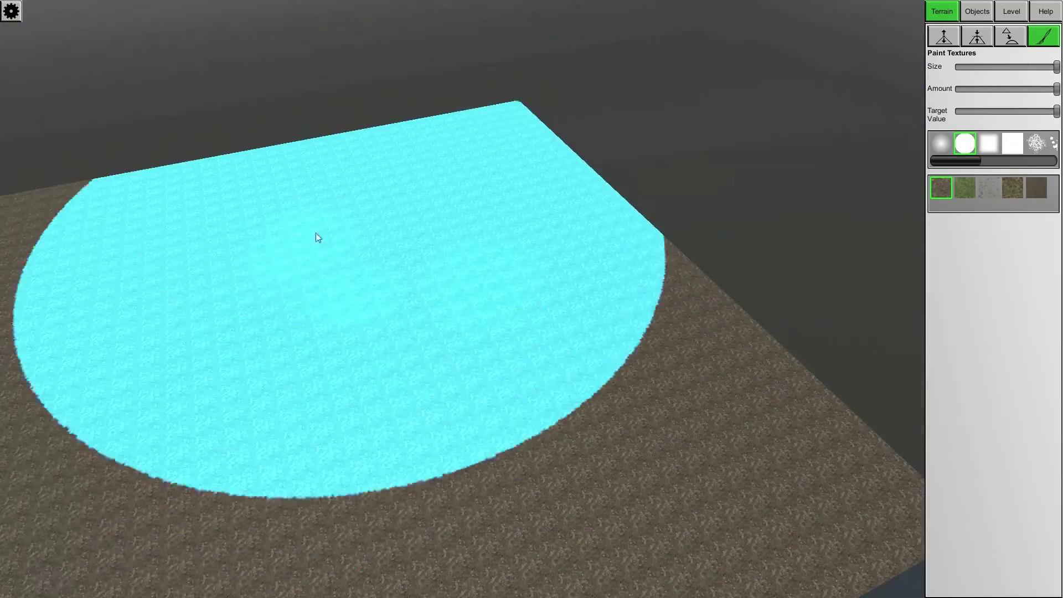
mouse_move(316, 232)
left_mouse_down()
mouse_move(676, 346)
mouse_move(318, 255)
left_mouse_up()
mouse_move(465, 204)
right_mouse_down()
mouse_move(77, 350)
mouse_move(309, 174)
right_mouse_up()
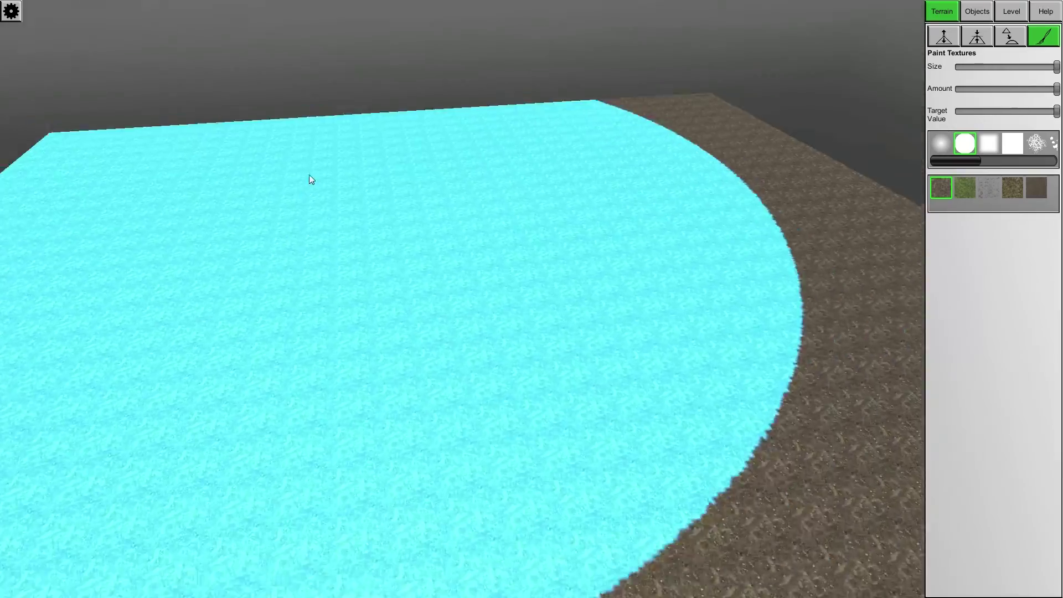
scroll(288, 191, "up", 5)
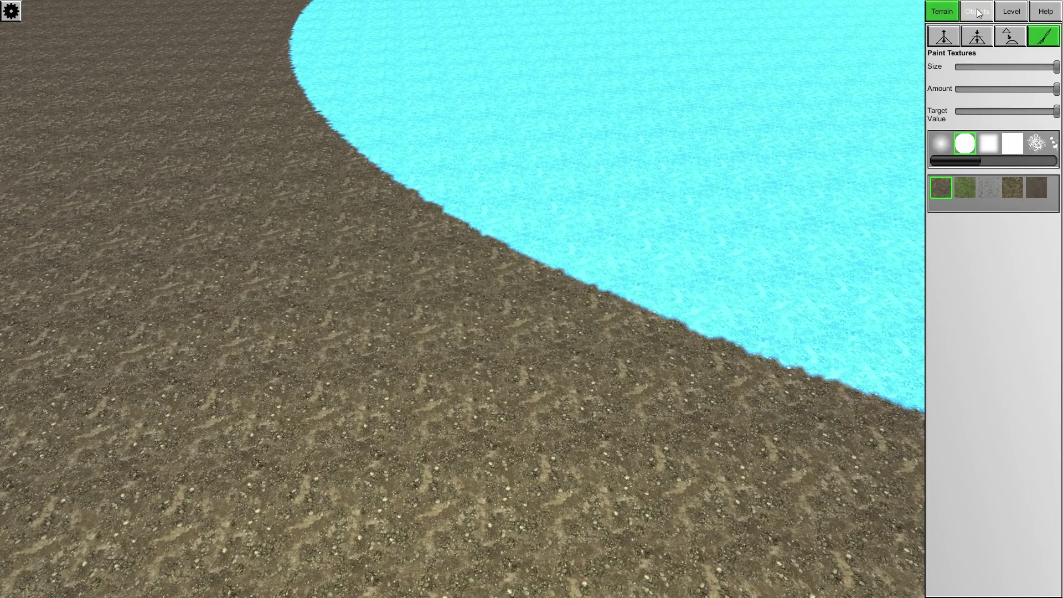
Place the two-storey wooden house from the level objects' Buildings category onto the terrain
left_click(977, 12)
left_click(1025, 36)
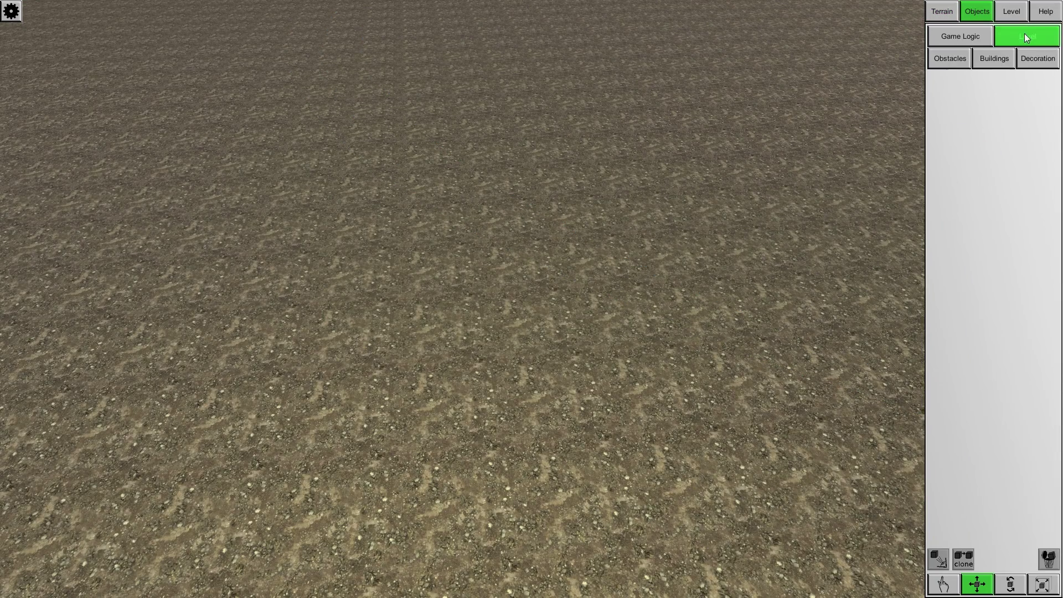
left_click(970, 35)
left_click(1016, 31)
left_click(1006, 58)
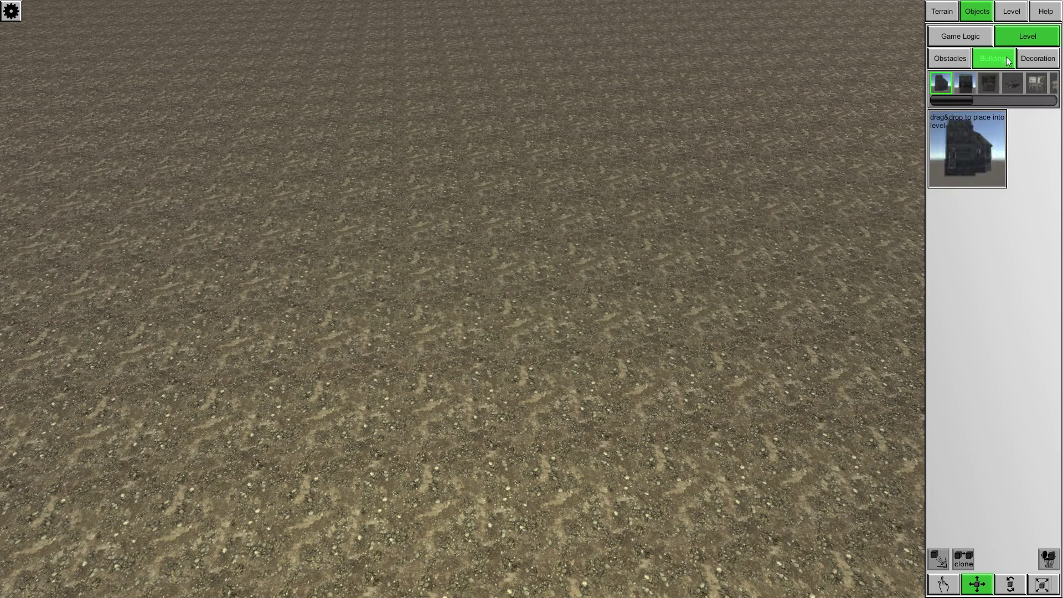
mouse_move(946, 97)
left_mouse_down()
mouse_move(1052, 108)
mouse_move(950, 112)
left_mouse_up()
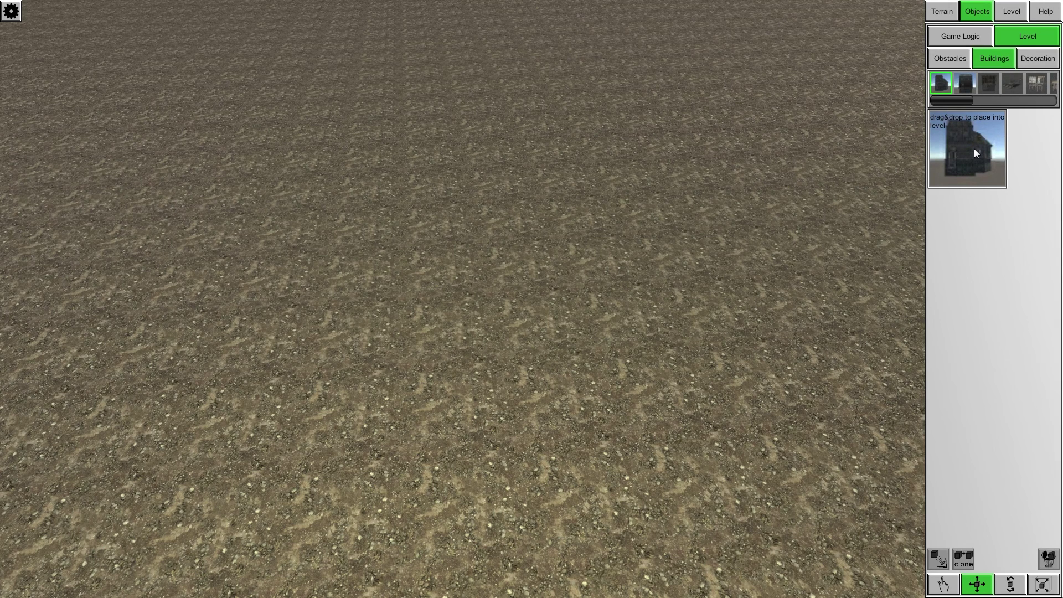
left_click_drag(974, 149, 600, 291)
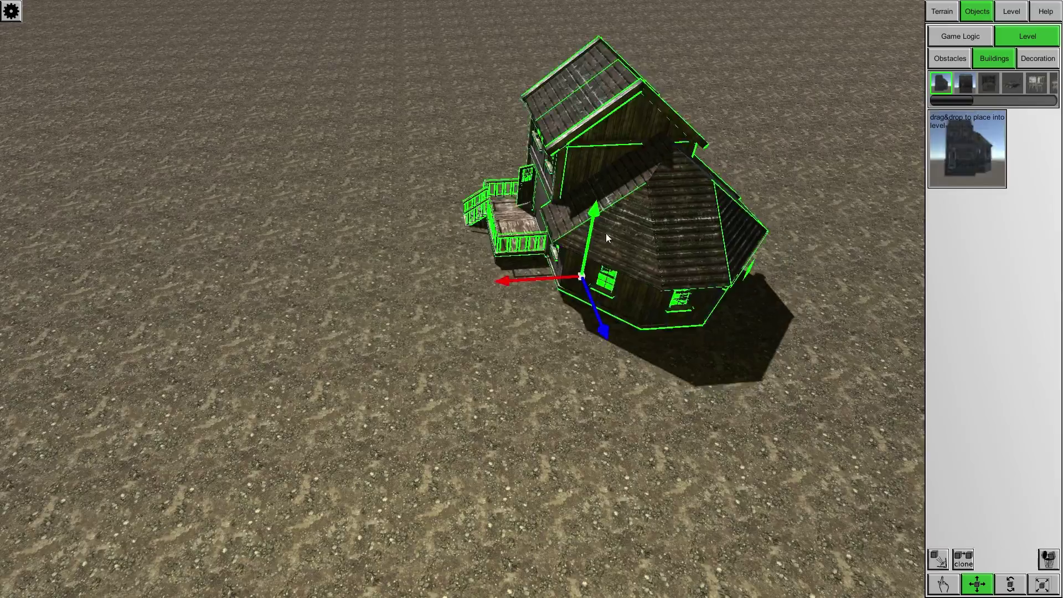
Examine the placed house from several angles and distances, including its porch and front facade
key("a")
right_click_drag(606, 234, 798, 137)
key("w")
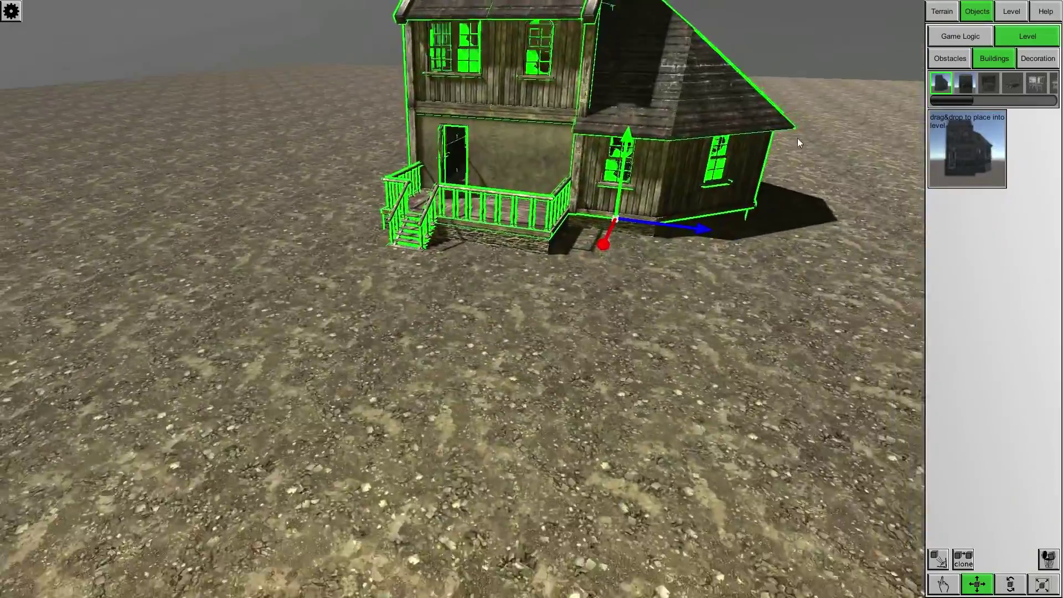
key("s")
left_click_drag(615, 273, 608, 235)
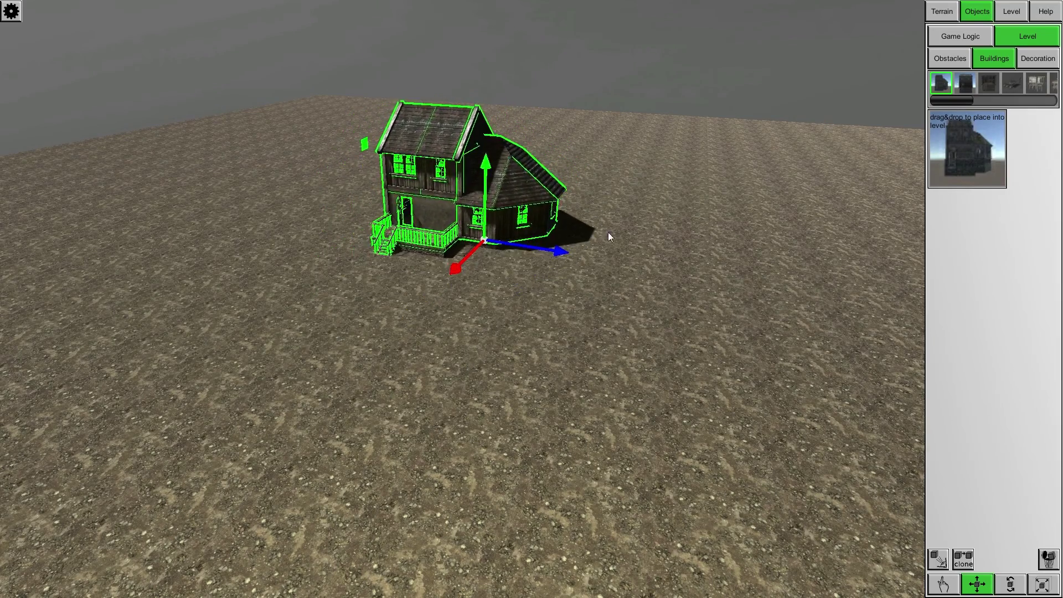
scroll(701, 188, "up", 5)
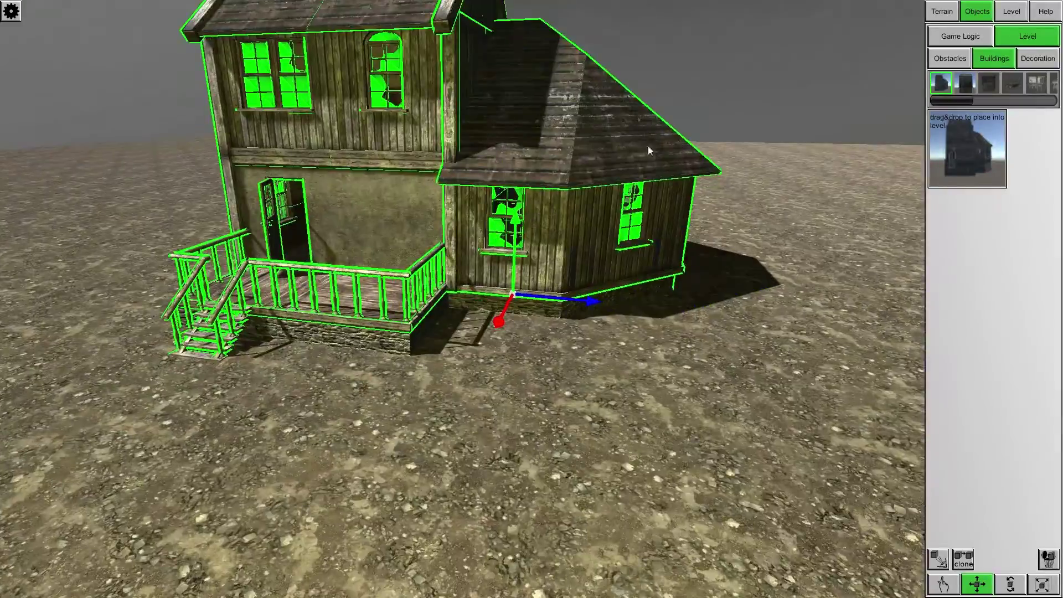
scroll(650, 150, "down", 8)
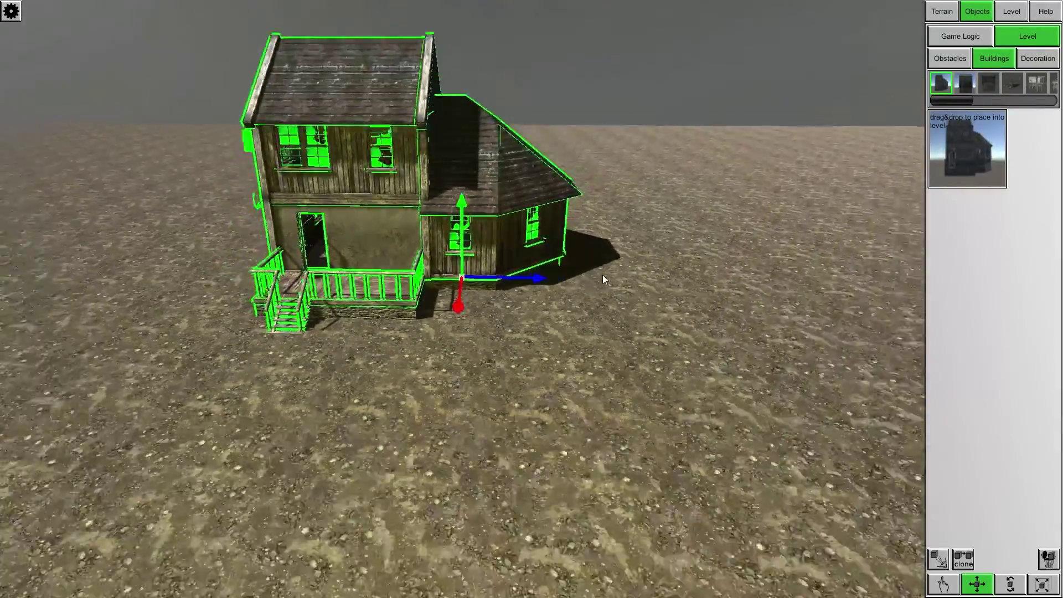
scroll(608, 240, "up", 5)
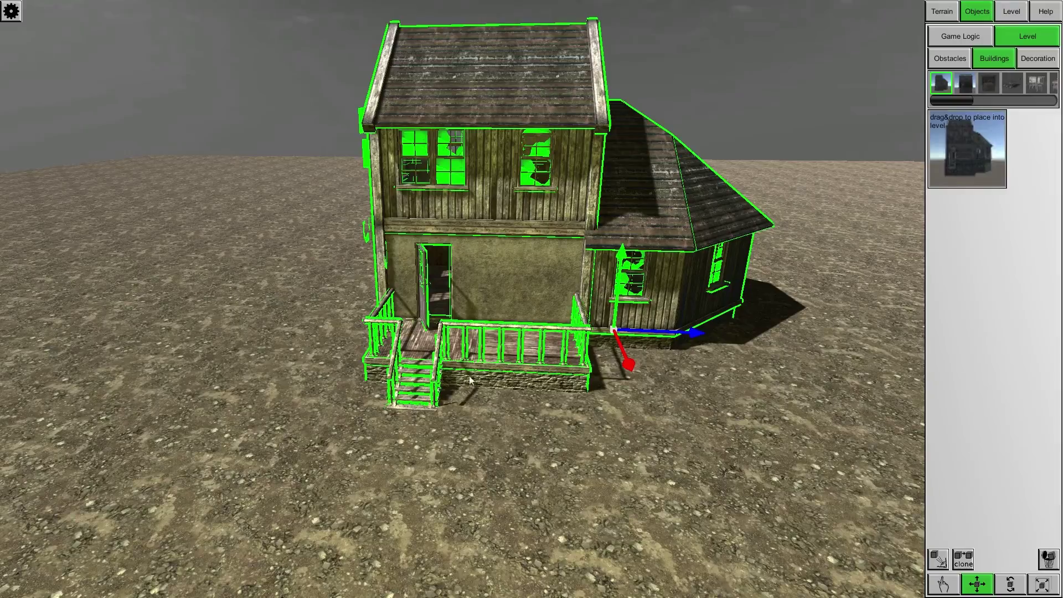
right_click_drag(644, 246, 432, 277)
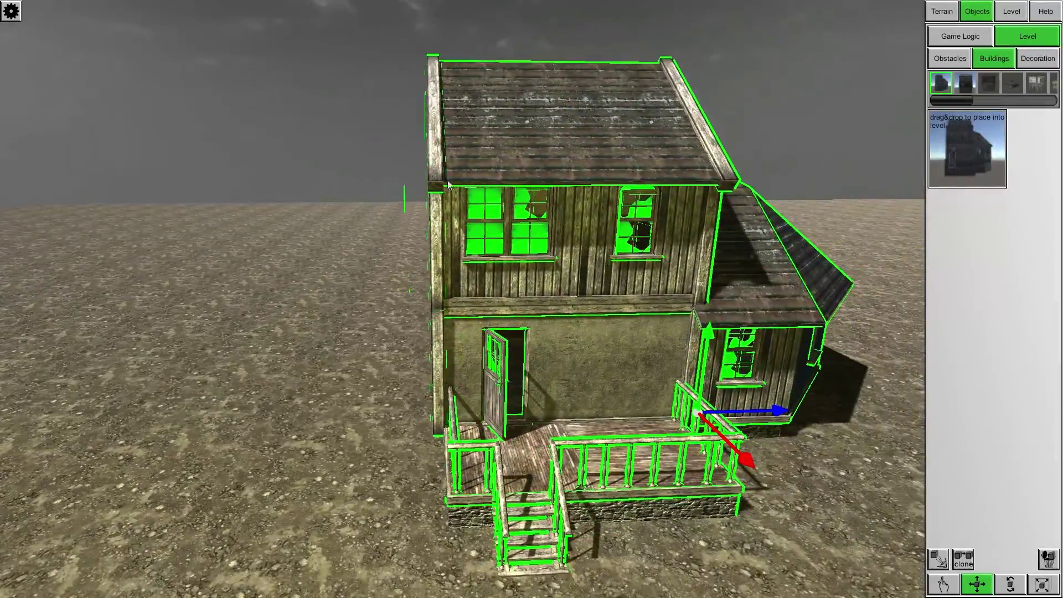
scroll(506, 188, "down", 10)
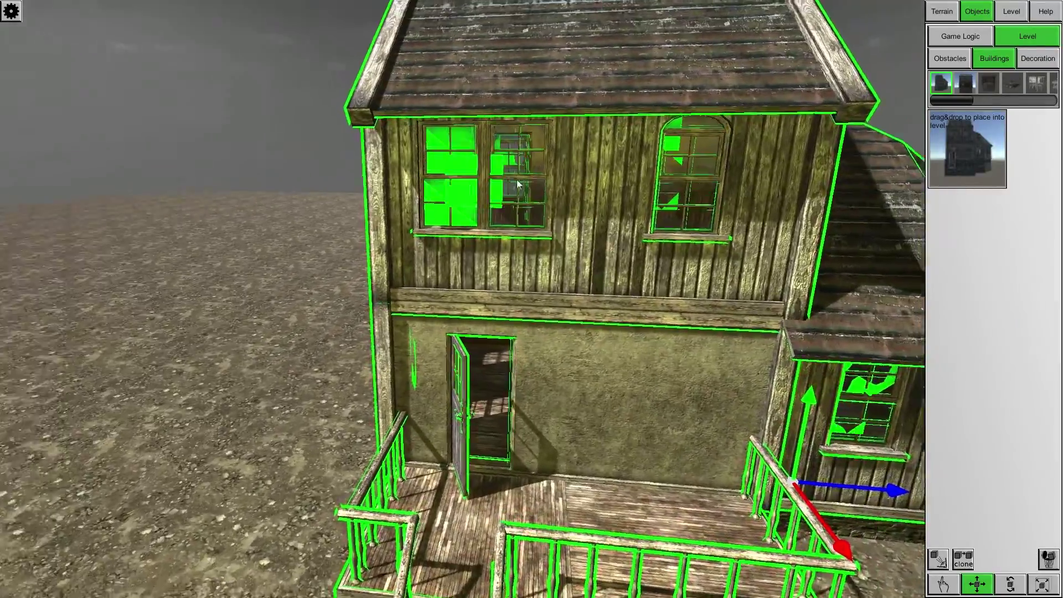
scroll(529, 221, "up", 5)
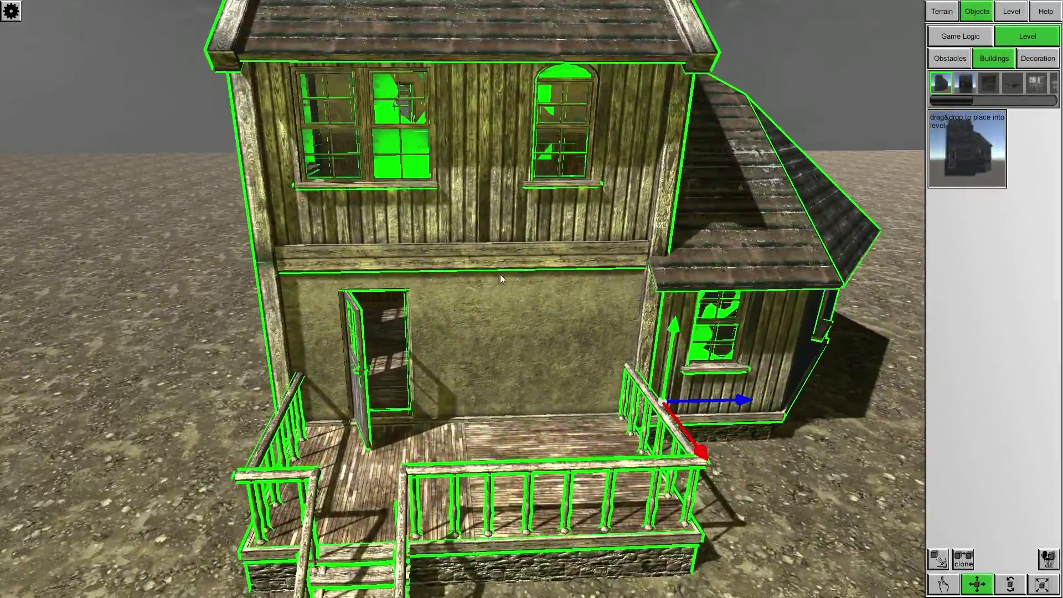
Leave object editing for the level options and view the house without its selection outline
left_click(943, 11)
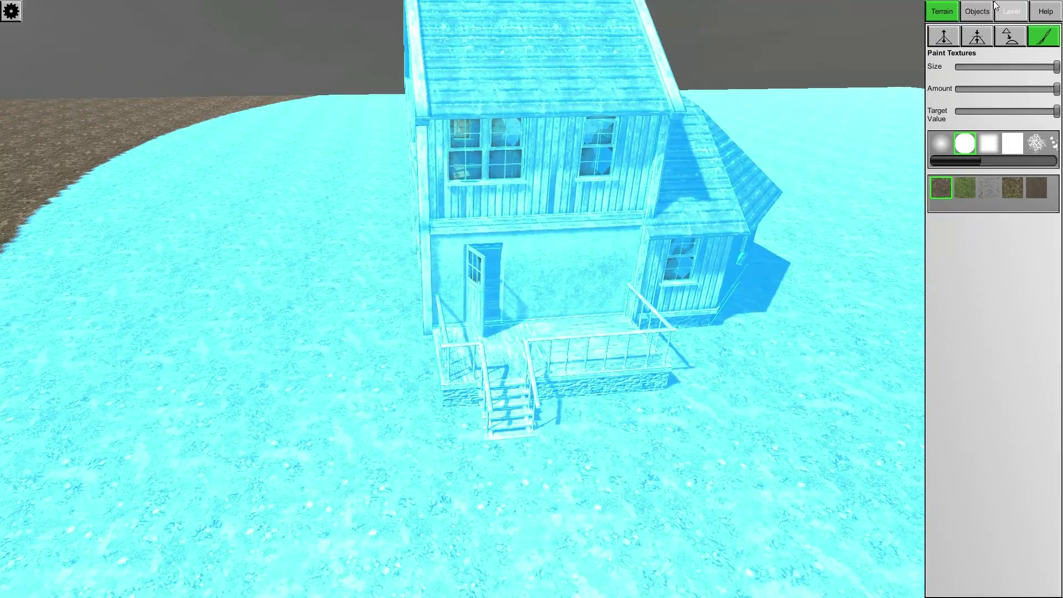
left_click(1012, 11)
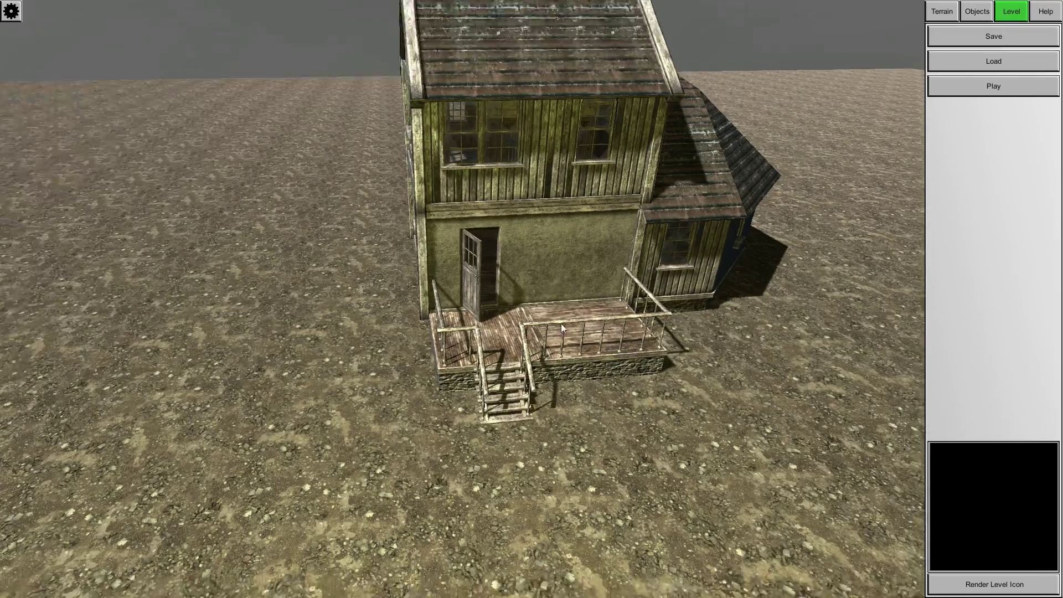
scroll(561, 323, "up", 5)
right_click_drag(480, 146, 568, 244)
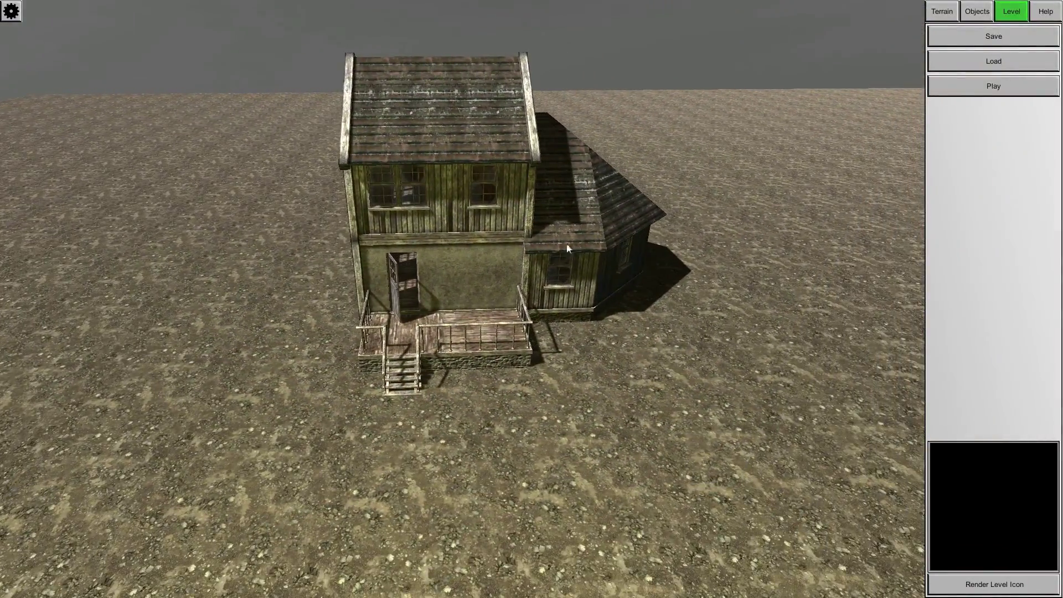
Select the house, rotate it slightly about its vertical axis and scale it down
left_click(977, 11)
left_click(541, 217)
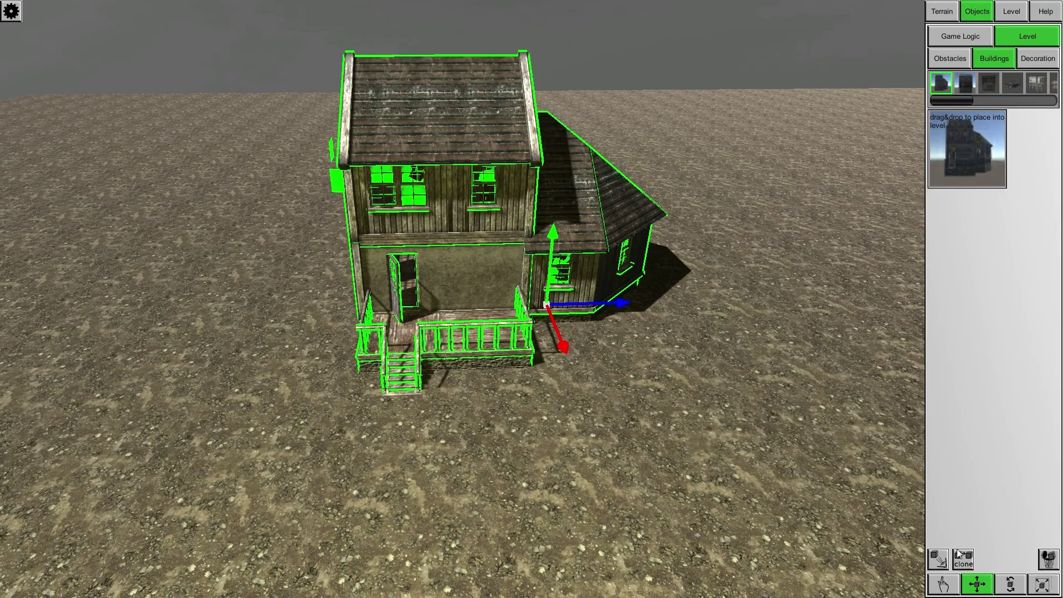
left_click(1011, 584)
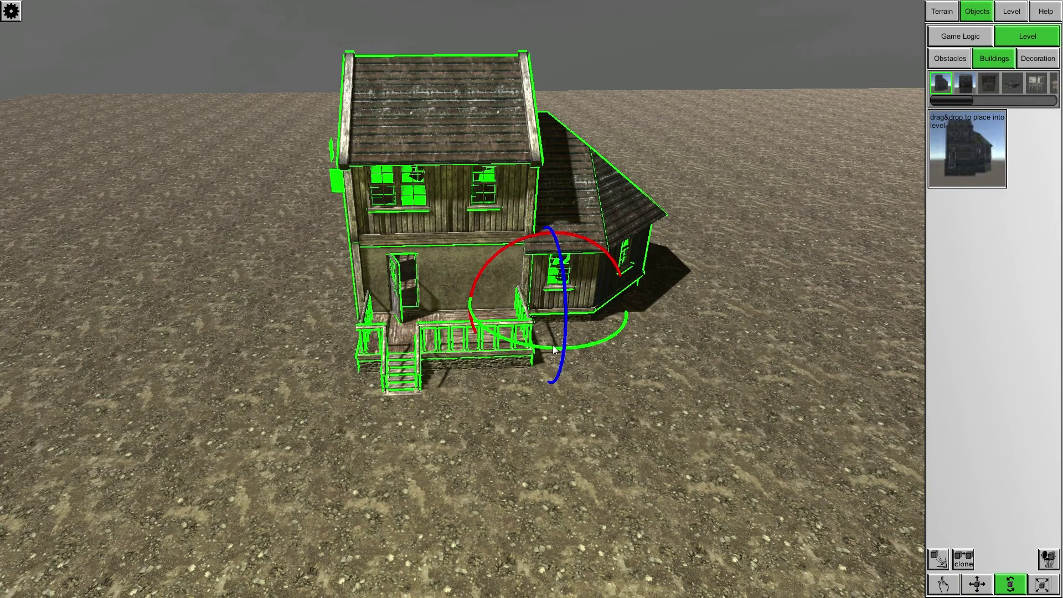
left_click_drag(553, 345, 551, 422)
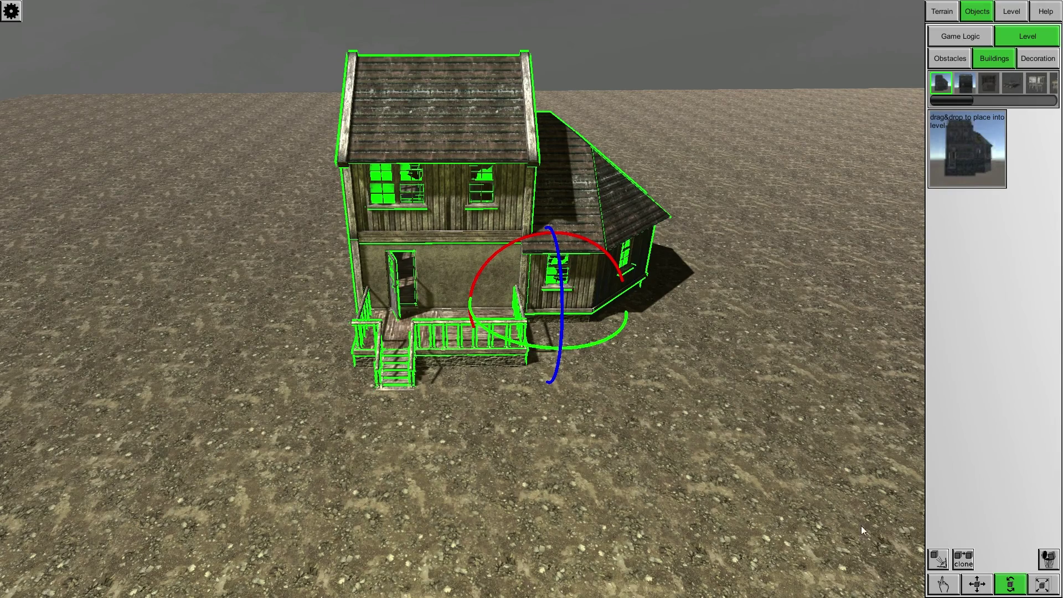
left_click(1043, 585)
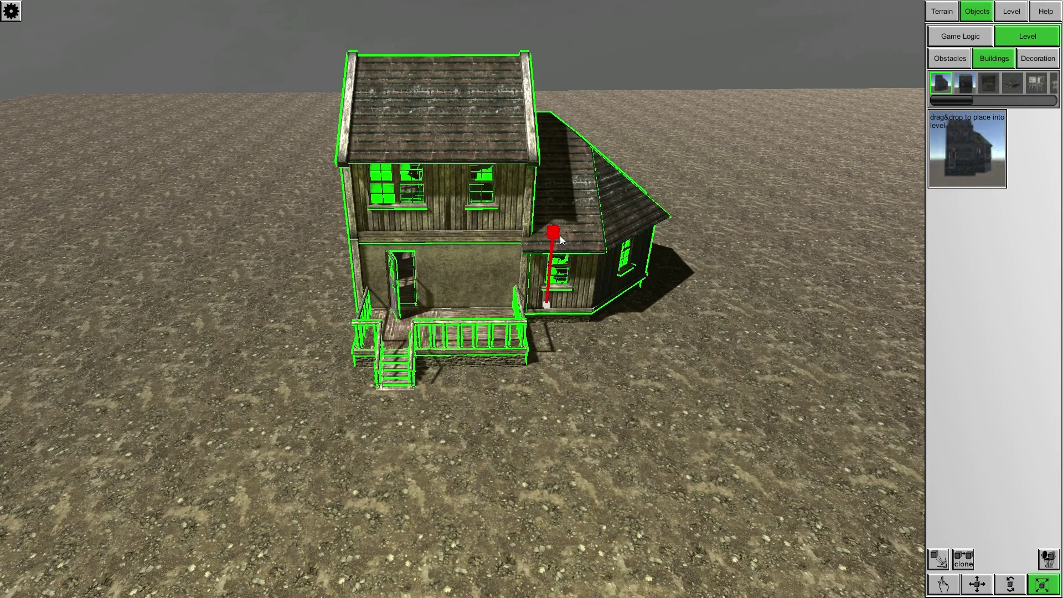
mouse_move(556, 238)
left_mouse_down()
mouse_move(565, 203)
mouse_move(560, 314)
mouse_move(552, 143)
mouse_move(553, 231)
left_mouse_up()
Delete the scaled-down house and place a fresh copy of the same house on the terrain
left_click(1048, 559)
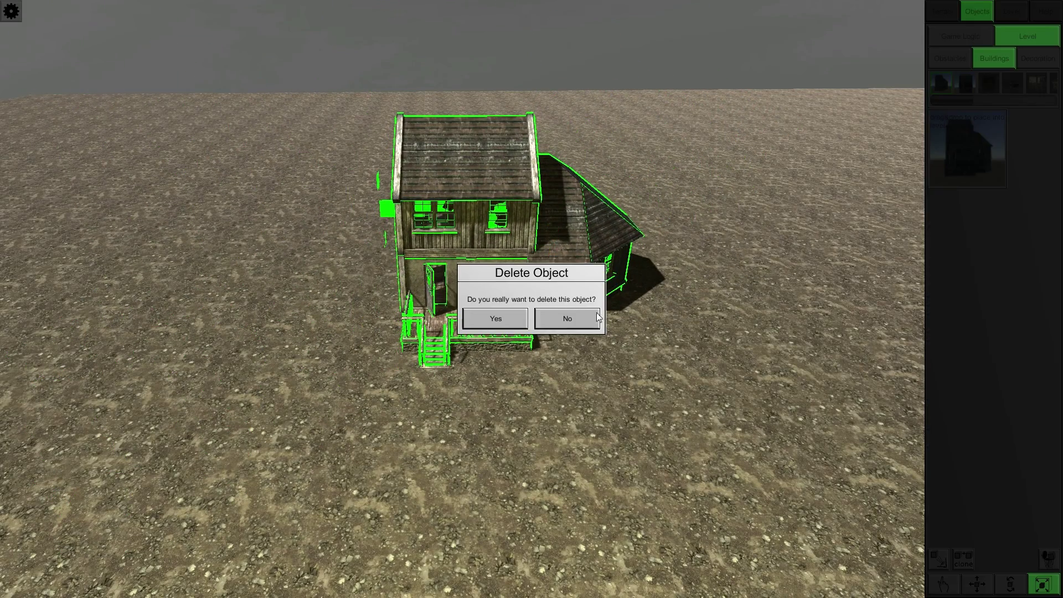
left_click(485, 320)
left_click_drag(968, 139, 477, 294)
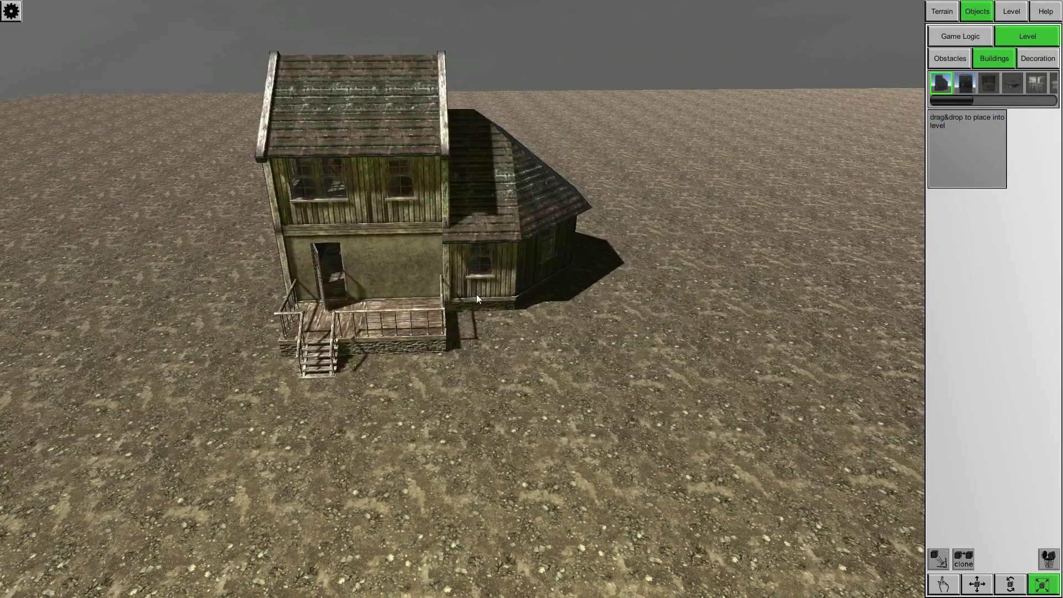
scroll(501, 327, "down", 5)
right_click_drag(522, 320, 522, 320)
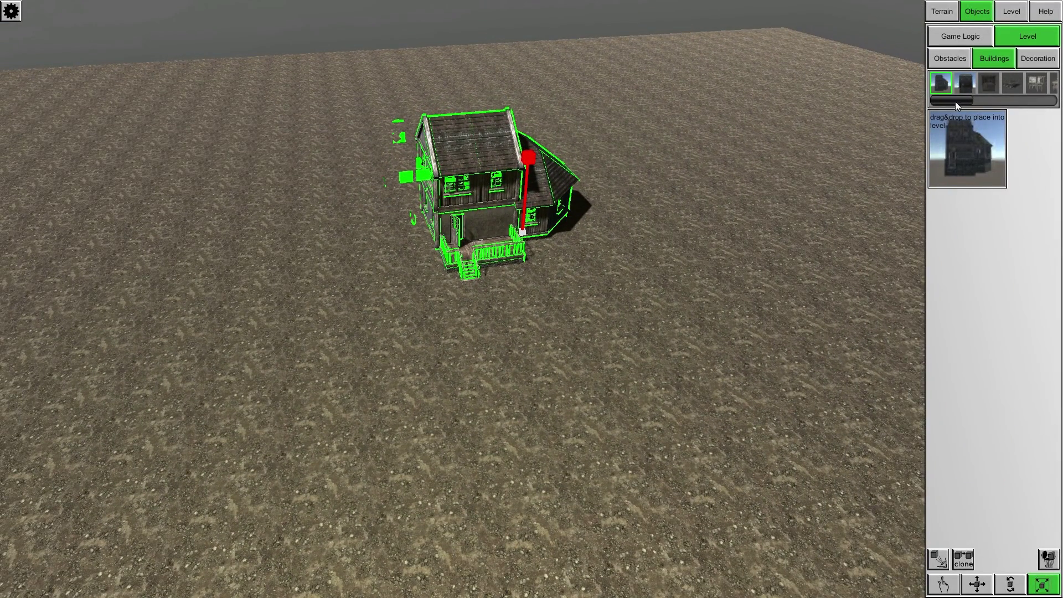
Place the ramshackle wooden building on stilts from the buildings collection onto the terrain beside the house
left_click_drag(956, 101, 979, 101)
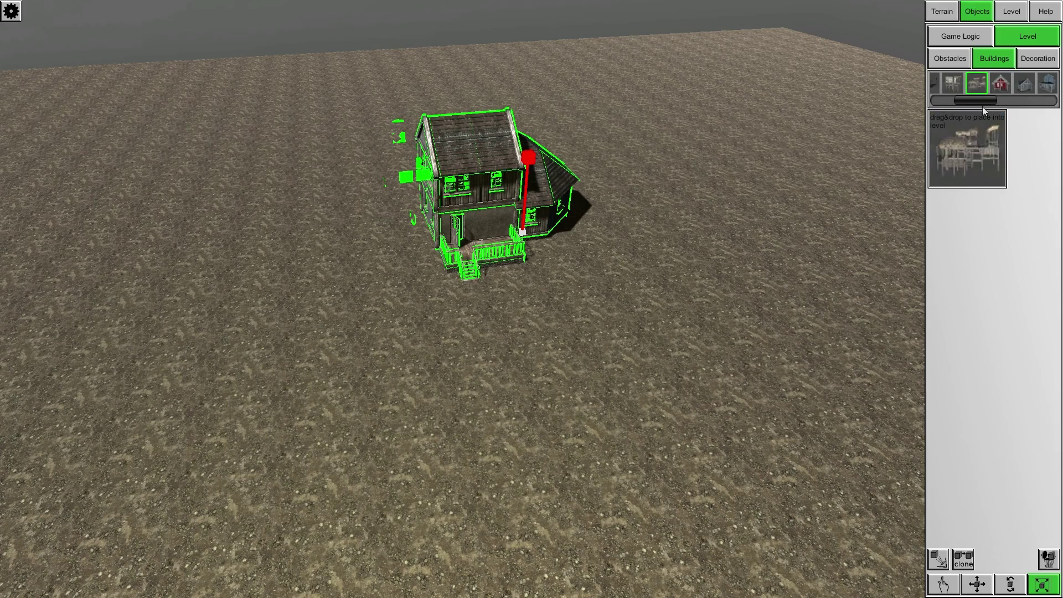
left_click(956, 86)
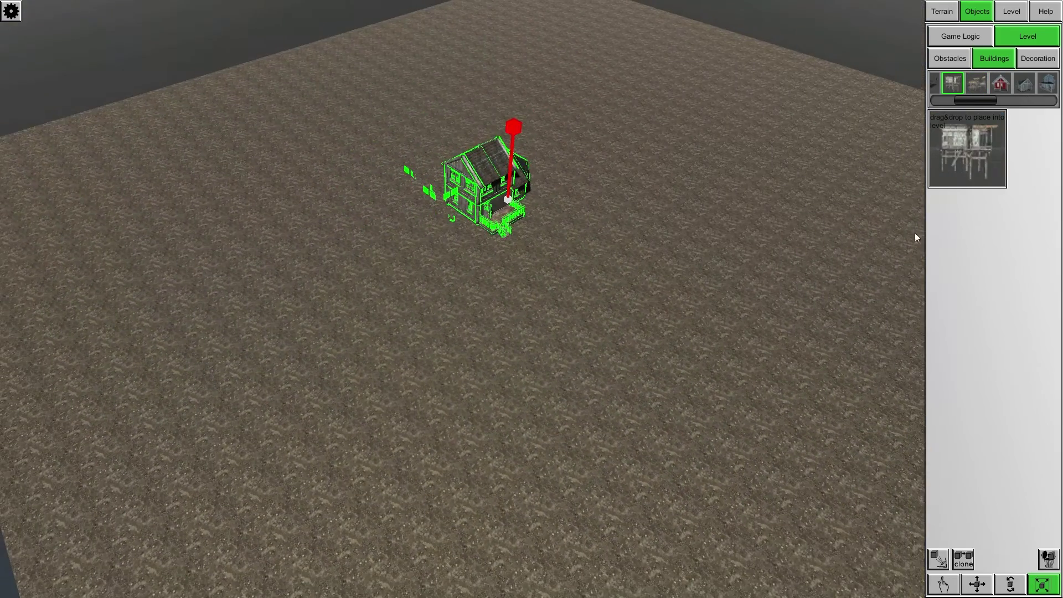
left_click_drag(967, 149, 626, 279)
Rotate the wooden stilt building about its vertical axis and move it farther away from the house
left_click(1011, 584)
left_click_drag(648, 338, 850, 316)
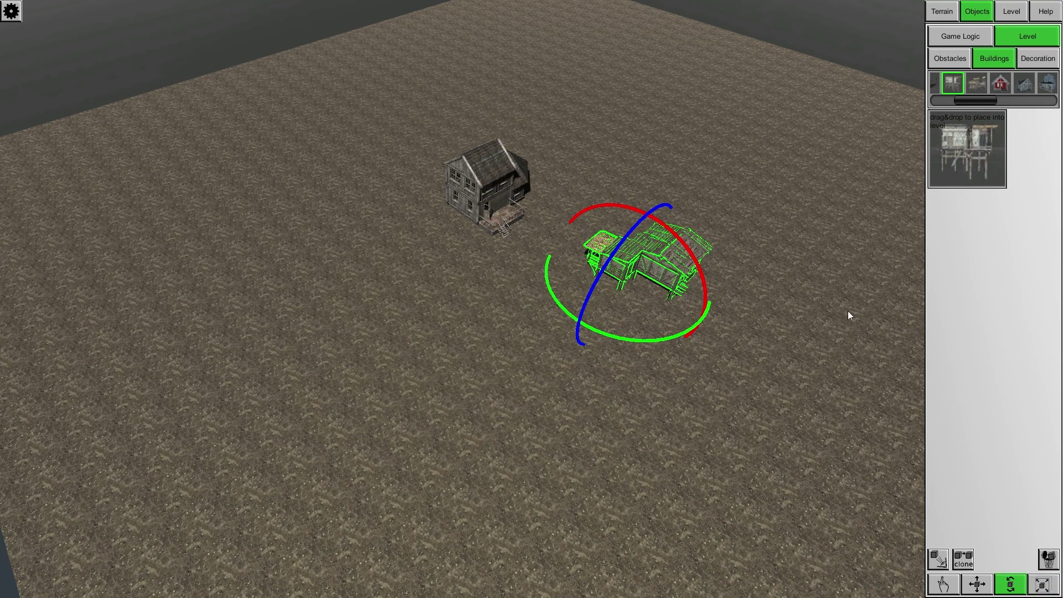
left_click(978, 584)
left_click_drag(574, 247, 692, 319)
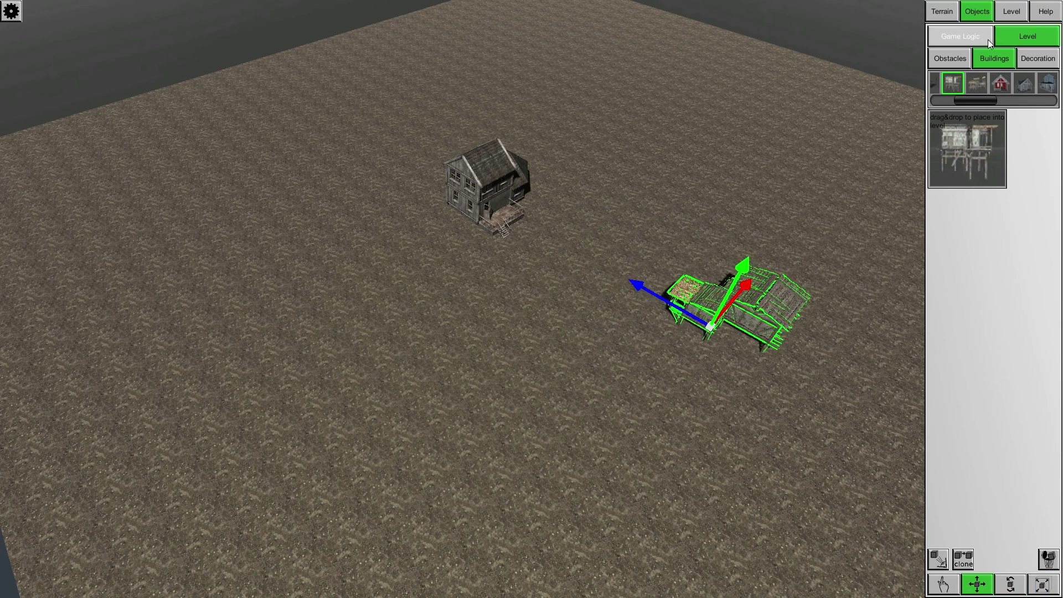
Place a straight road obstacle between the two buildings and rotate it about a quarter turn around its vertical axis
left_click(950, 58)
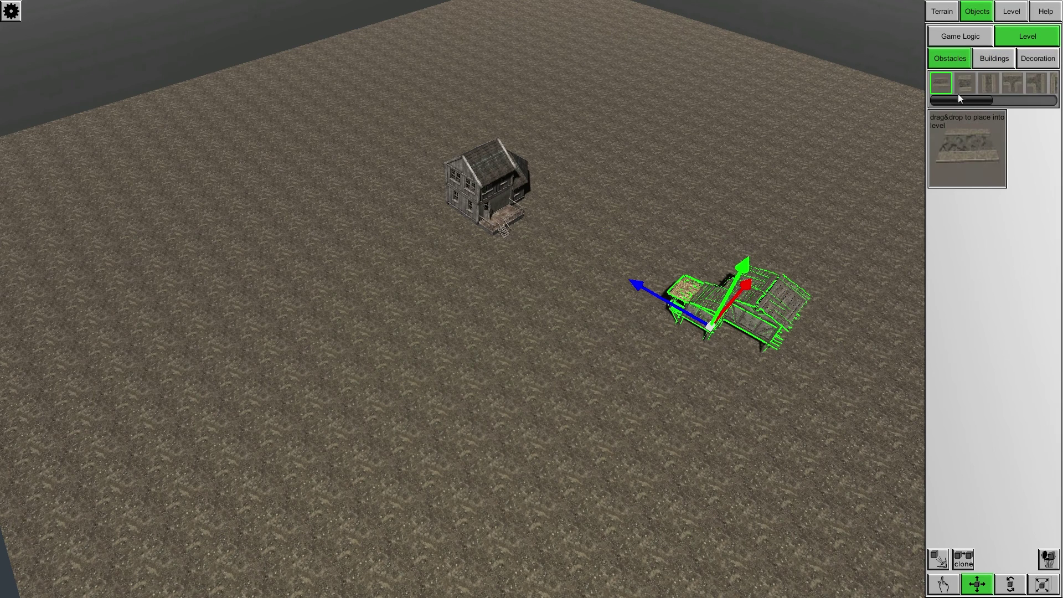
mouse_move(960, 98)
left_mouse_down()
mouse_move(1021, 99)
mouse_move(943, 97)
left_mouse_up()
left_click_drag(966, 134, 585, 246)
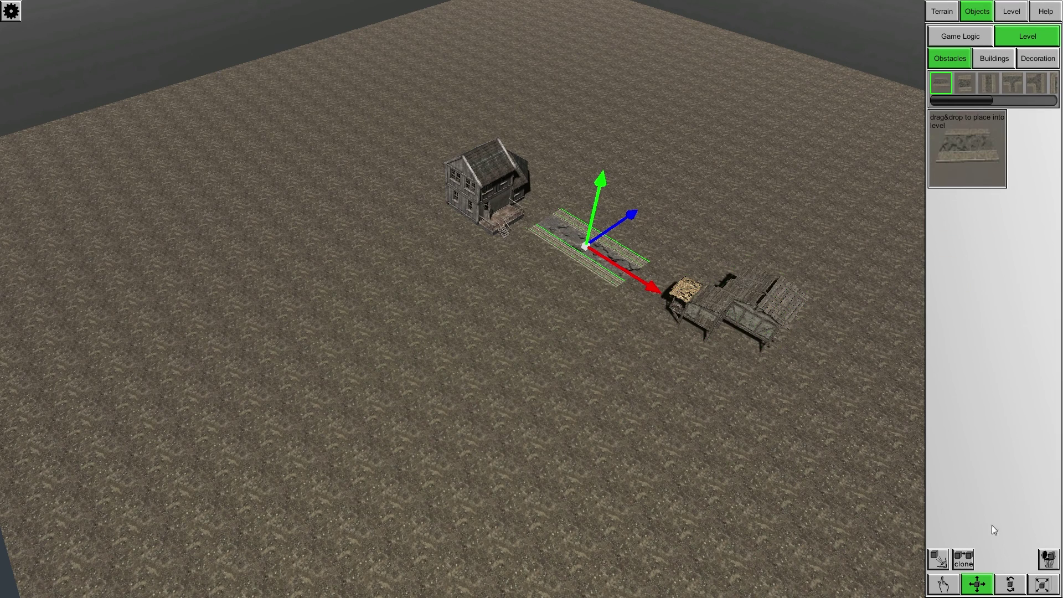
left_click(1010, 592)
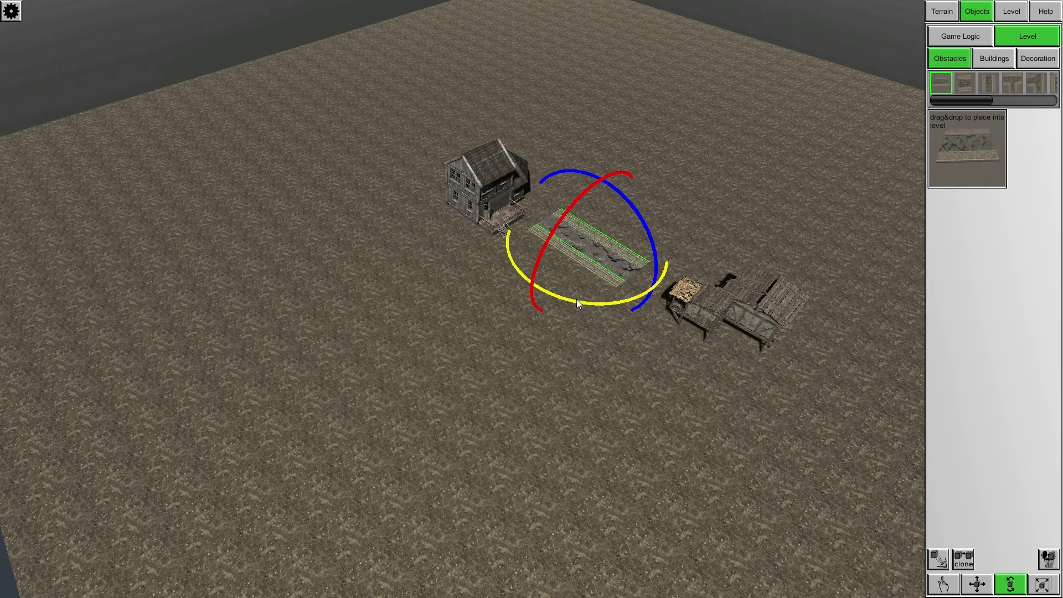
left_click_drag(577, 300, 758, 280)
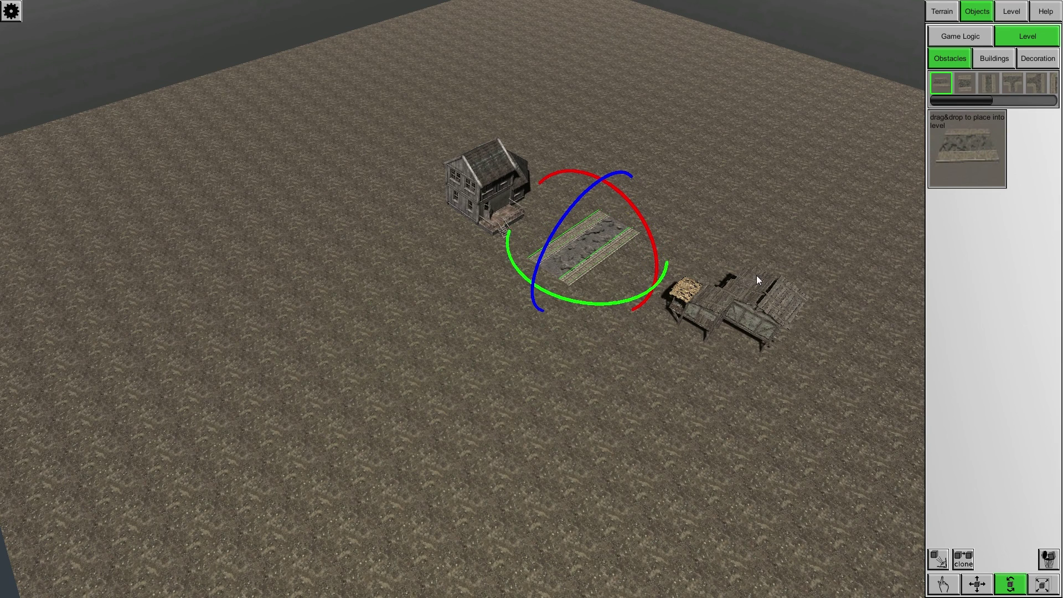
left_click(621, 301)
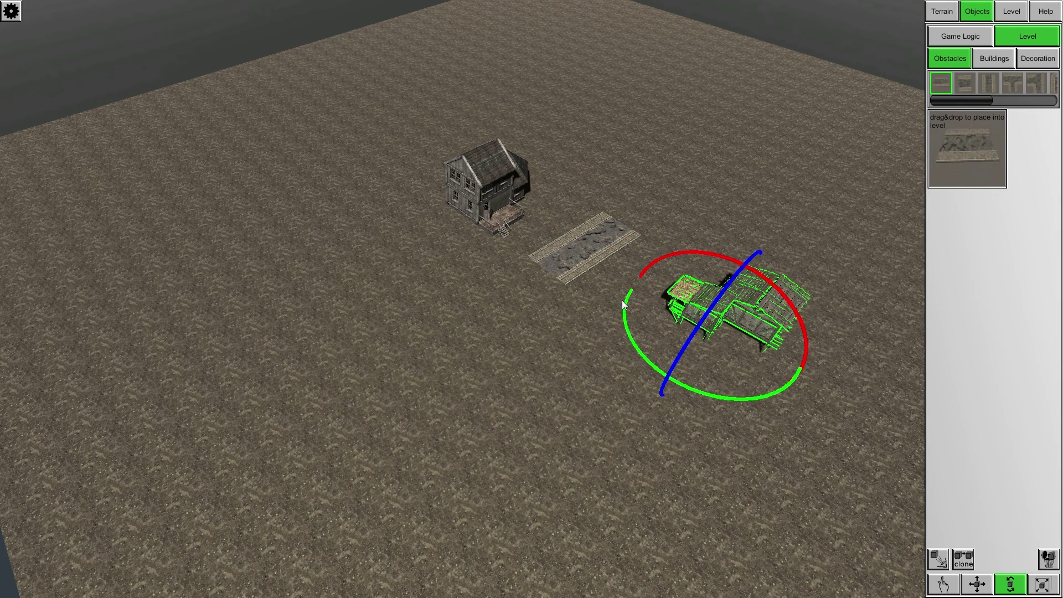
left_click(590, 241)
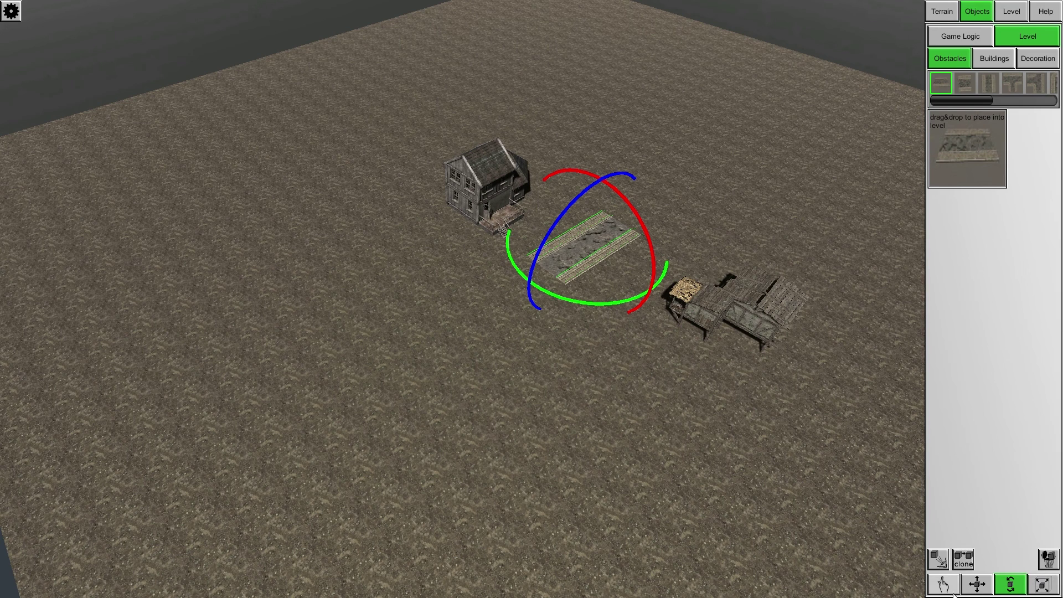
Extend the road in front of the house with a second straight piece aligned end to end with the first
left_click(977, 584)
left_click_drag(637, 217, 528, 287)
scroll(584, 258, "up", 6)
middle_click_drag(584, 258, 475, 191)
left_click_drag(262, 261, 251, 262)
scroll(437, 201, "down", 5)
middle_click_drag(436, 202, 418, 221)
scroll(424, 233, "down", 4)
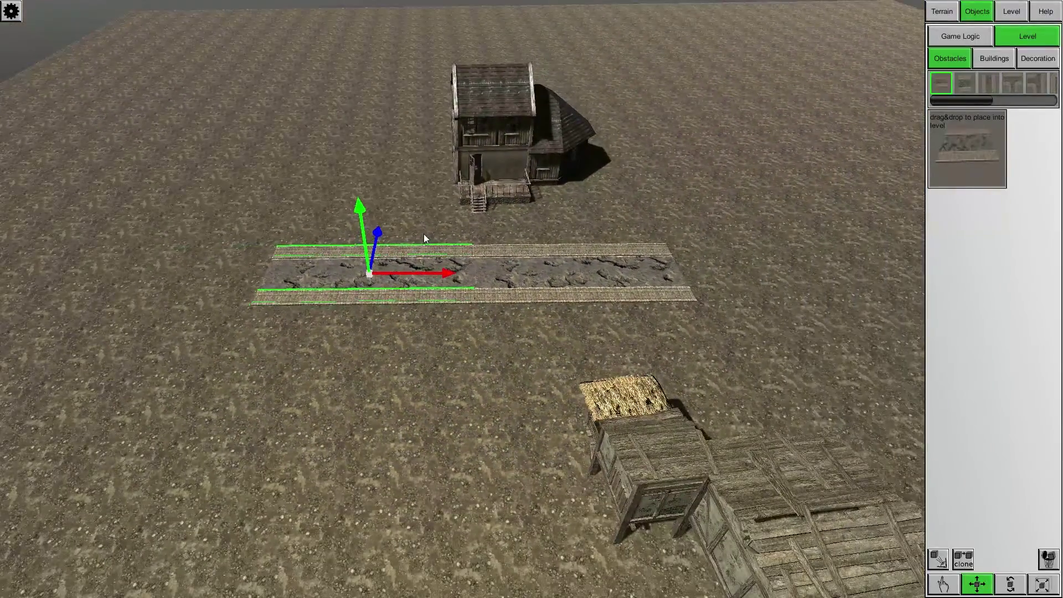
Duplicate the selected road piece and slide the copy along the road to lengthen its opposite end
key("ctrl+d")
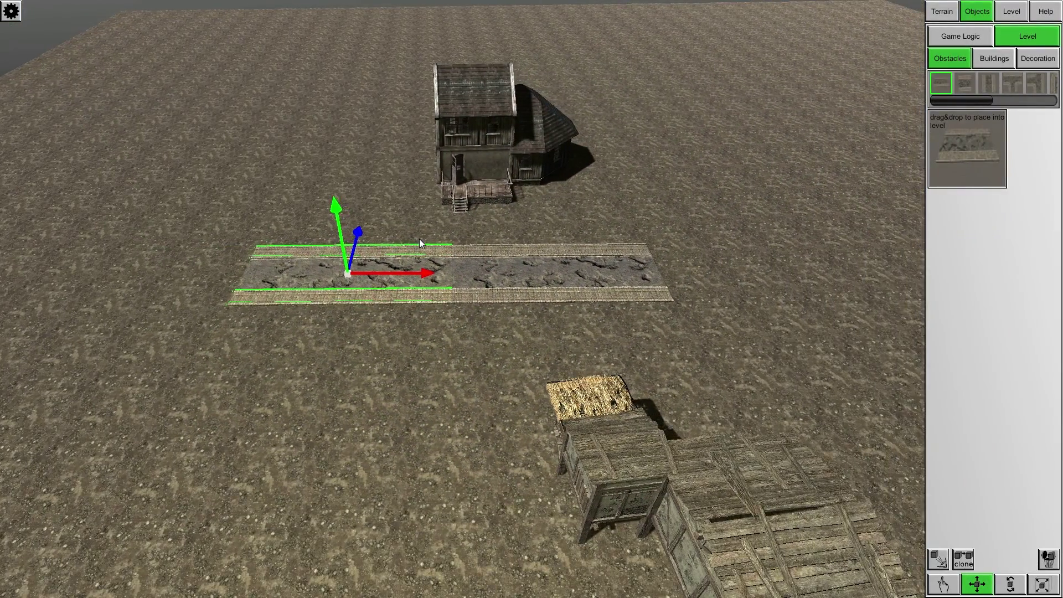
left_click_drag(430, 272, 744, 271)
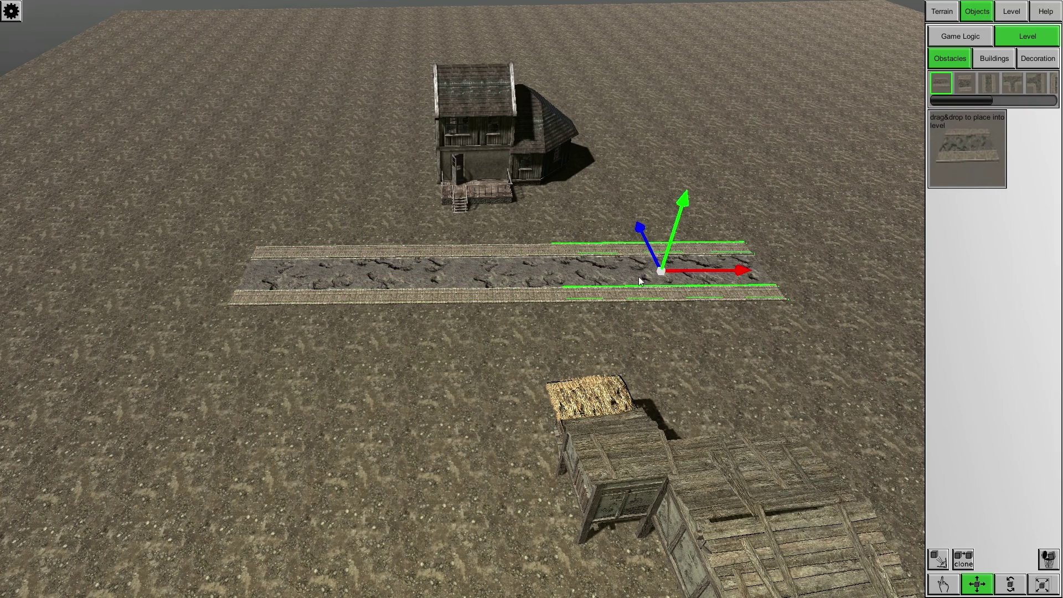
left_click_drag(672, 271, 862, 275)
scroll(792, 269, "up", 10)
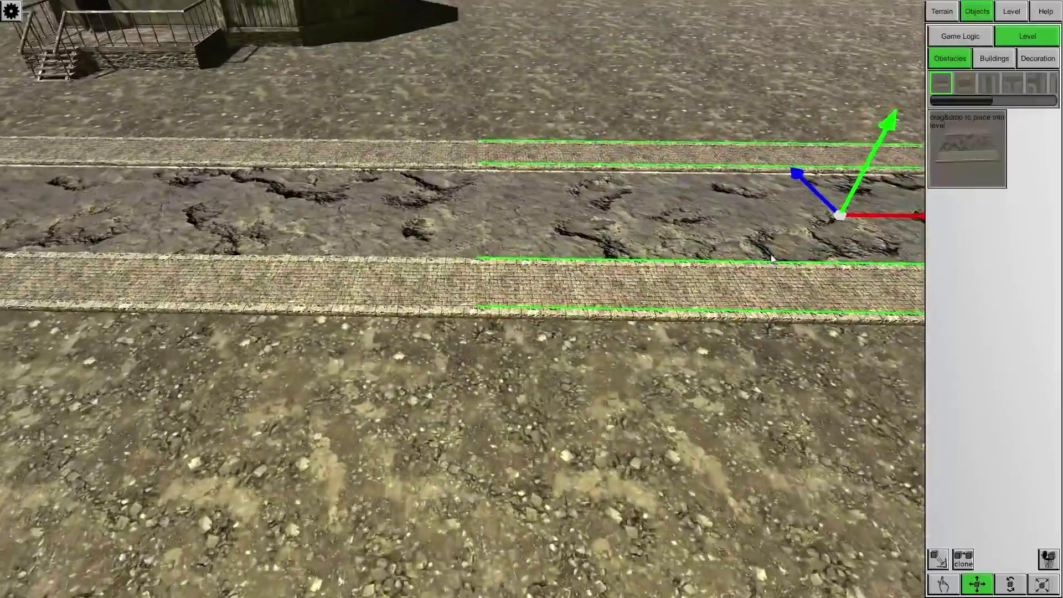
scroll(771, 254, "down", 5)
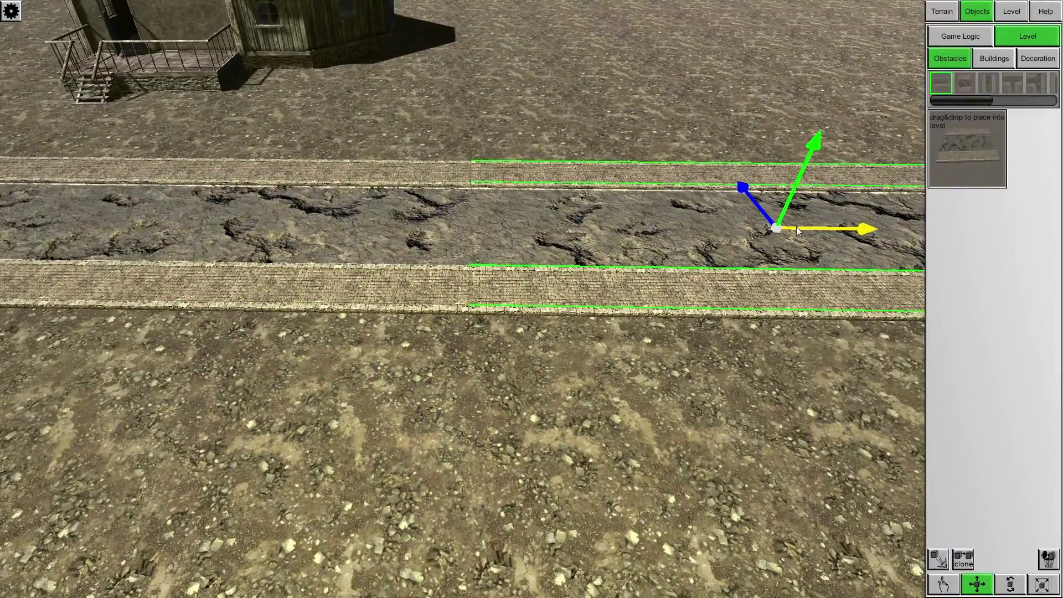
scroll(596, 293, "down", 10)
middle_click_drag(550, 286, 585, 295)
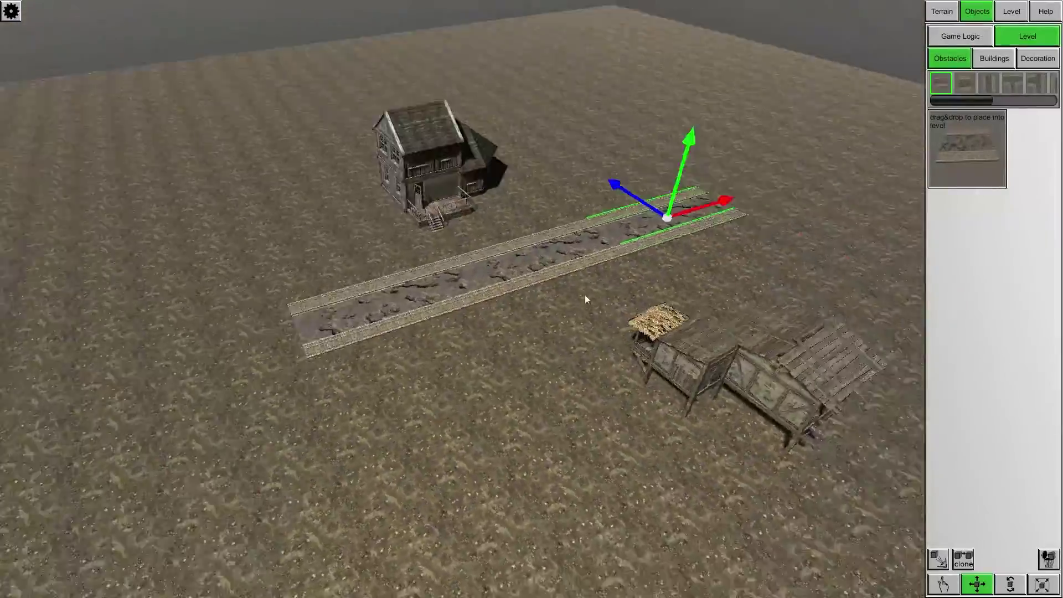
Place a road junction piece with curved curbs at the open end of the straight road nearest the house's porch steps
mouse_move(993, 101)
left_mouse_down()
mouse_move(1034, 111)
mouse_move(1016, 92)
mouse_move(953, 96)
mouse_move(1060, 97)
mouse_move(1004, 101)
left_mouse_up()
left_click(952, 78)
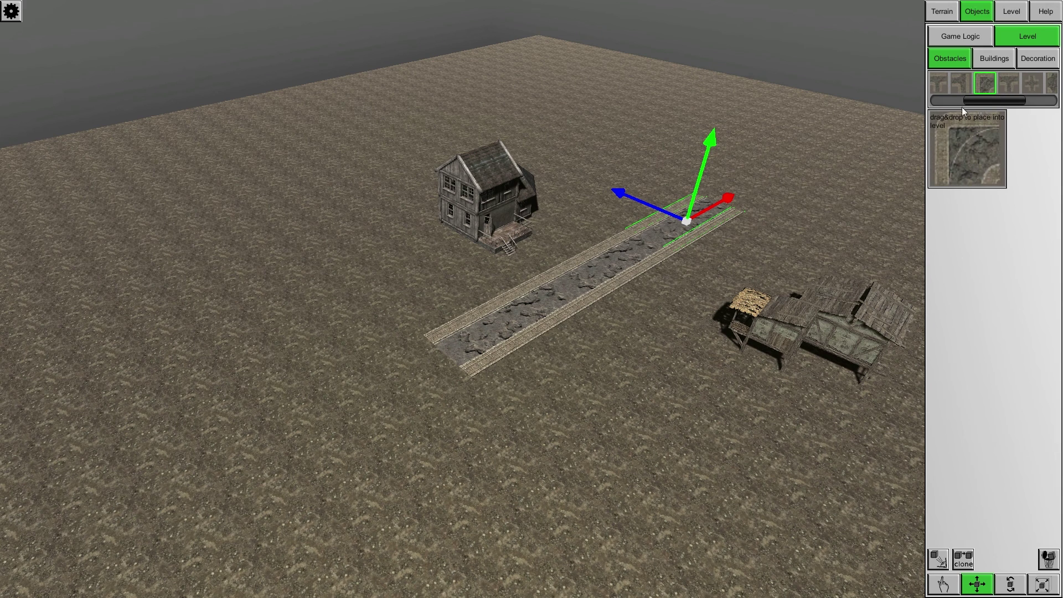
left_click_drag(969, 134, 374, 400)
middle_click_drag(374, 400, 238, 381)
scroll(241, 381, "up", 3)
scroll(238, 381, "up", 2)
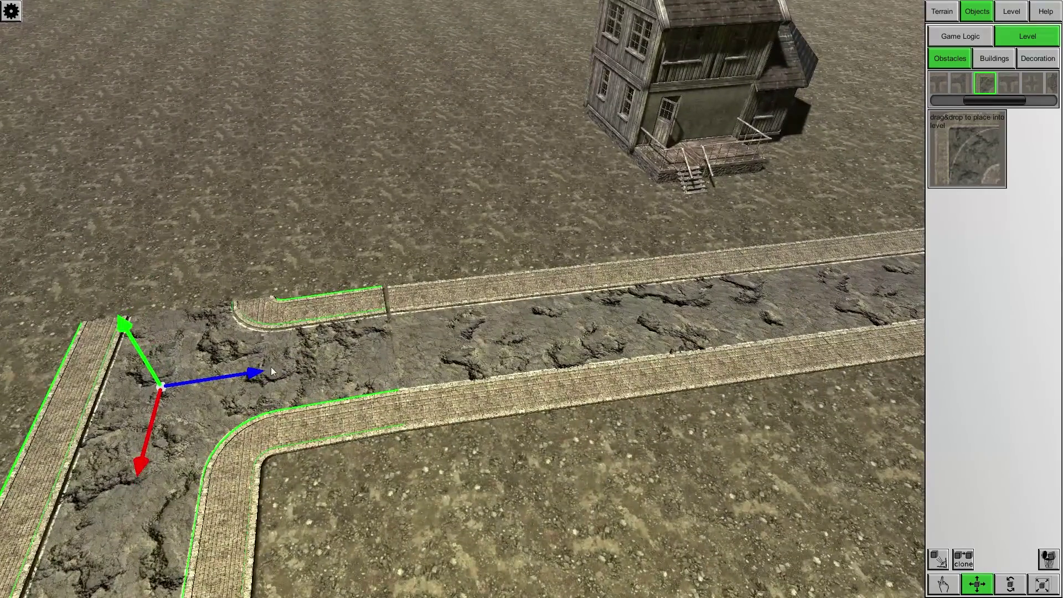
Rotate the junction piece slightly about its vertical axis and shift it so its curbs meet the straight road
left_click(1011, 584)
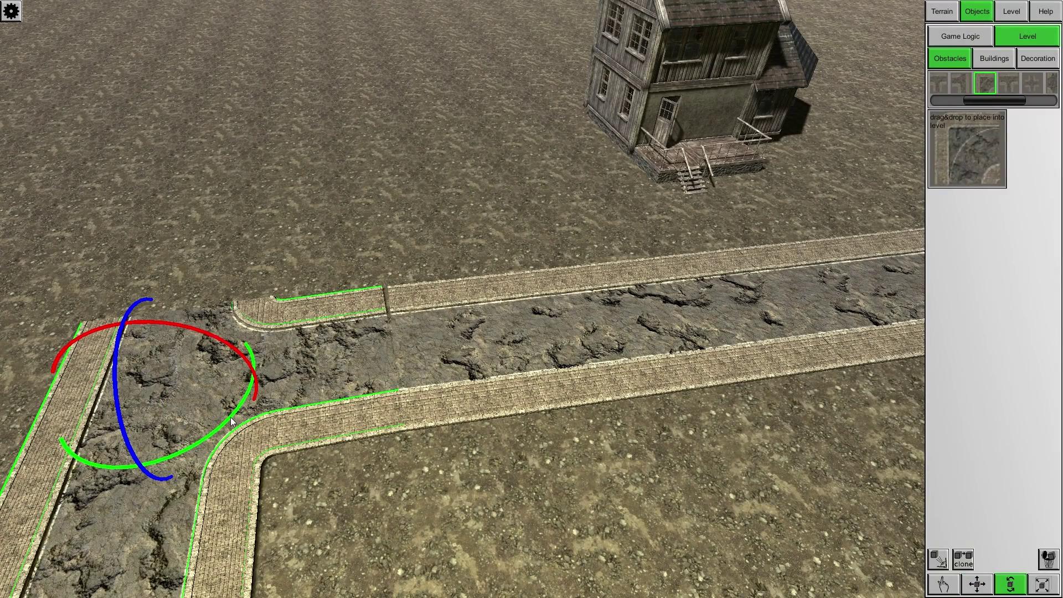
left_click_drag(231, 421, 227, 419)
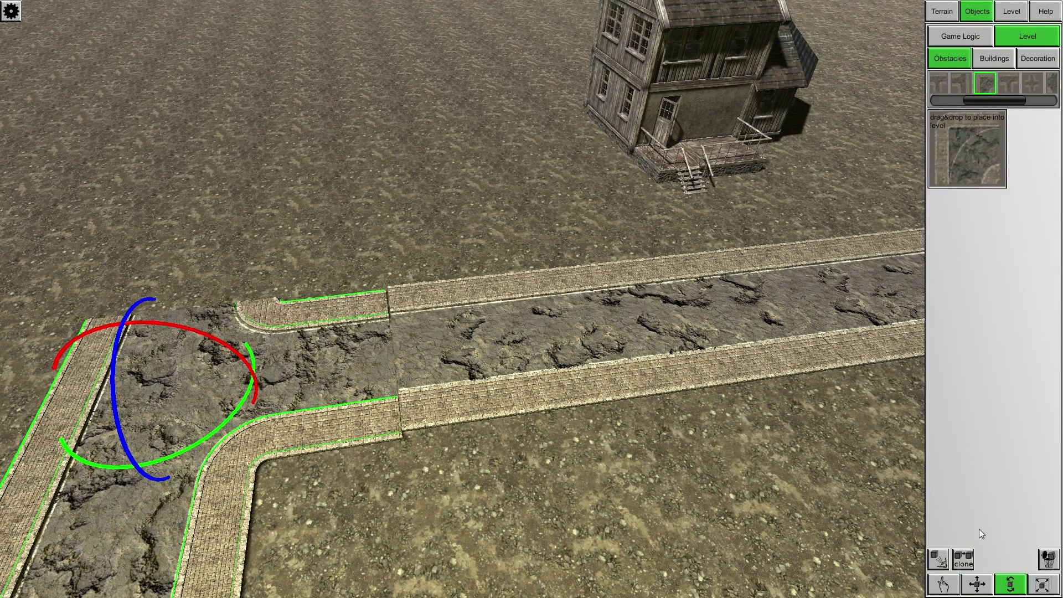
left_click(977, 585)
left_click_drag(139, 472, 196, 416)
left_click_drag(253, 378, 260, 375)
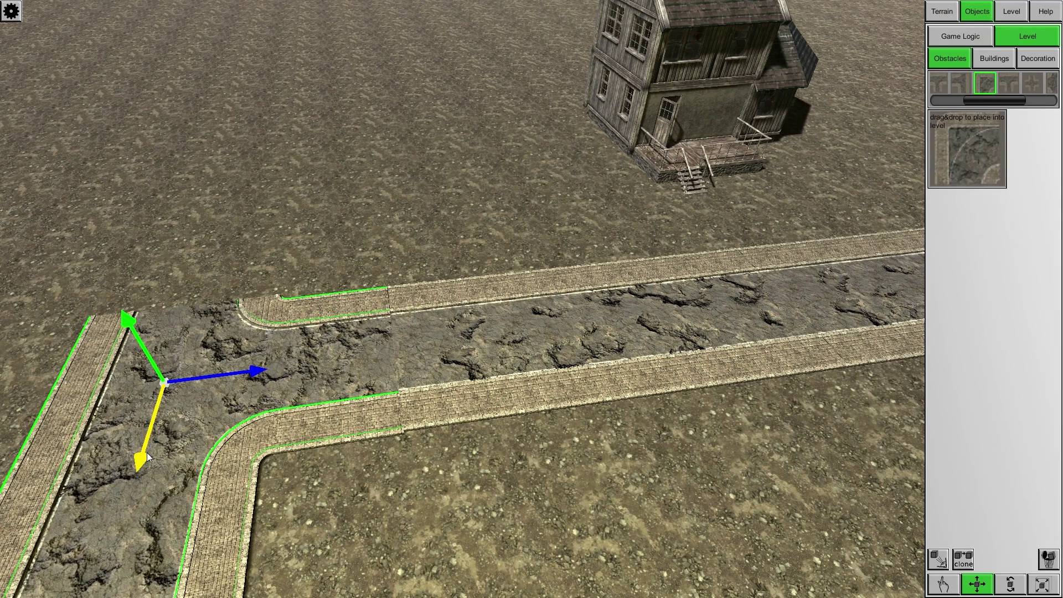
left_click_drag(148, 453, 148, 450)
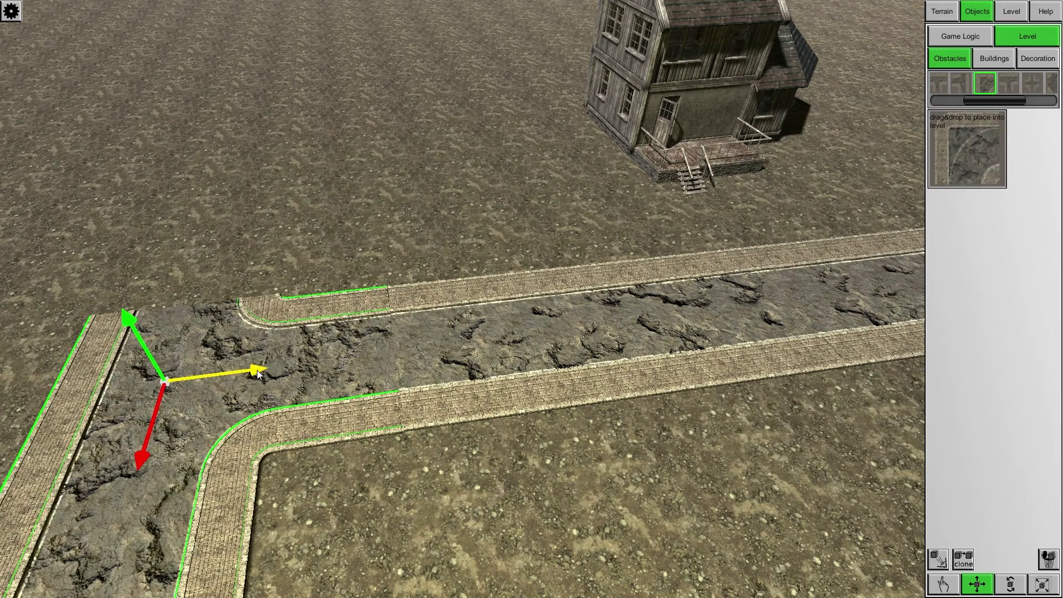
Fine-tune the junction's rotation and position against the end of the straight road
scroll(415, 336, "down", 2)
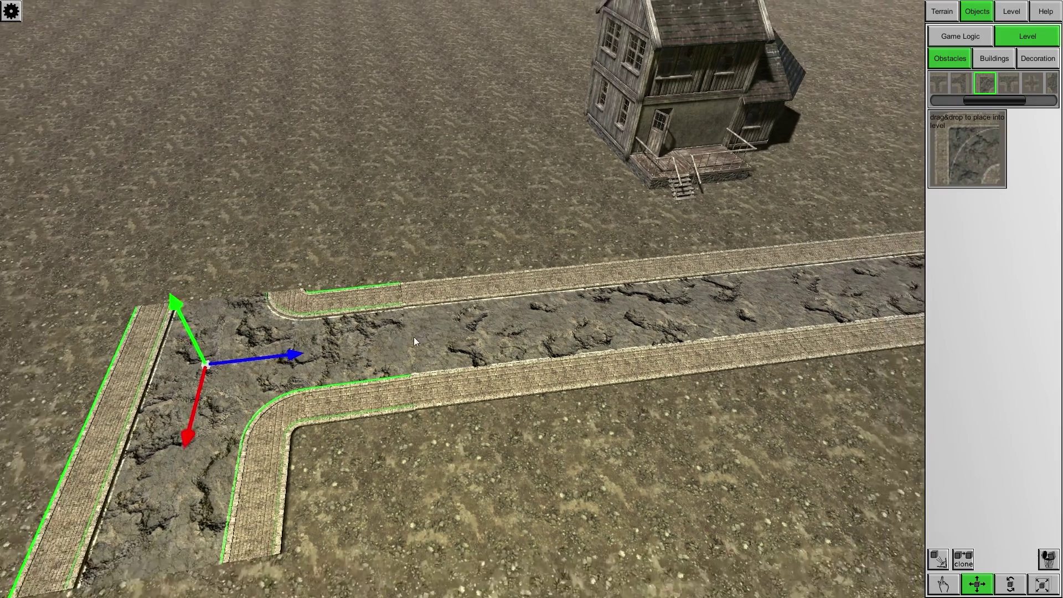
left_click(1011, 584)
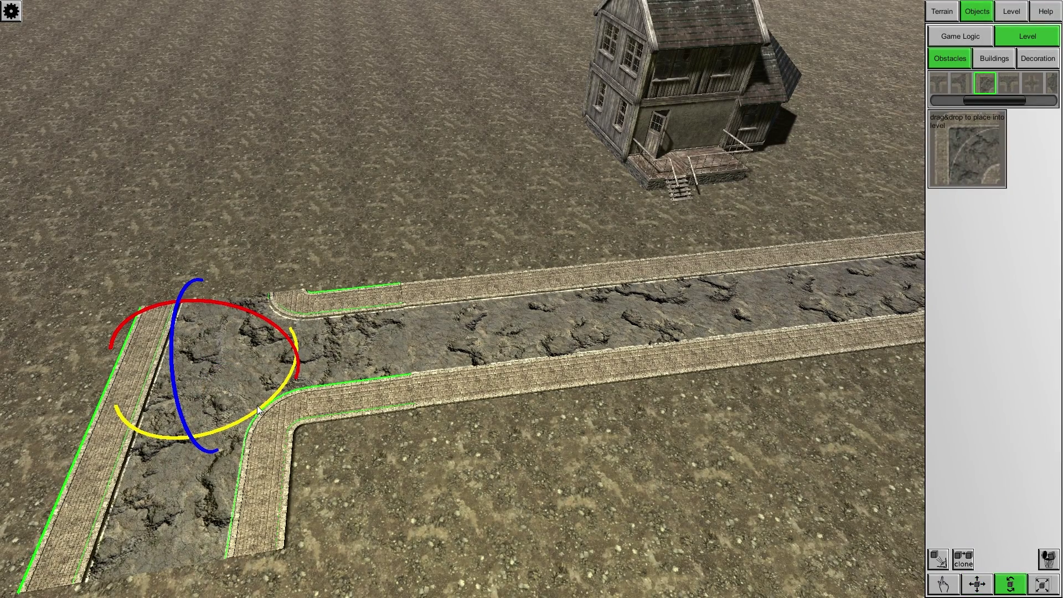
left_click(977, 584)
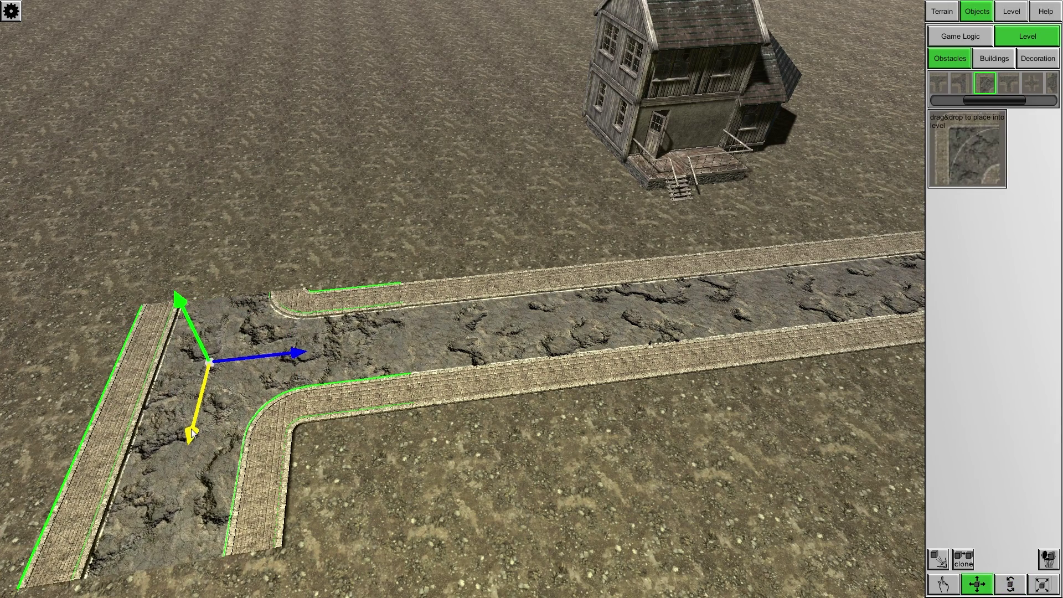
scroll(305, 407, "up", 3)
scroll(306, 408, "down", 6)
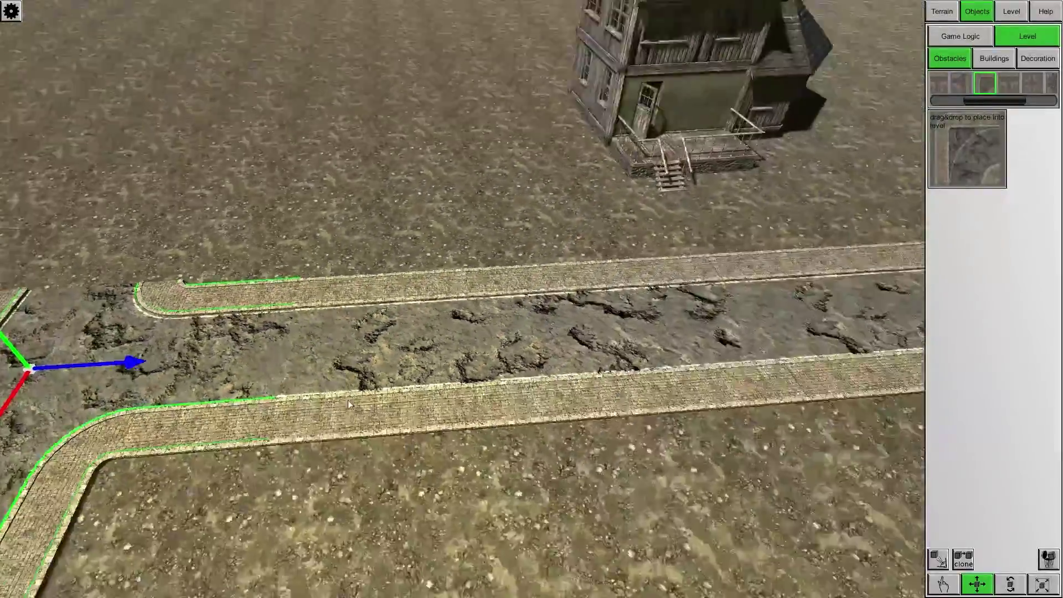
Paint the grass texture around the house, road and wooden building with a hard round brush reduced to about a third of full size
key("w")
key("d")
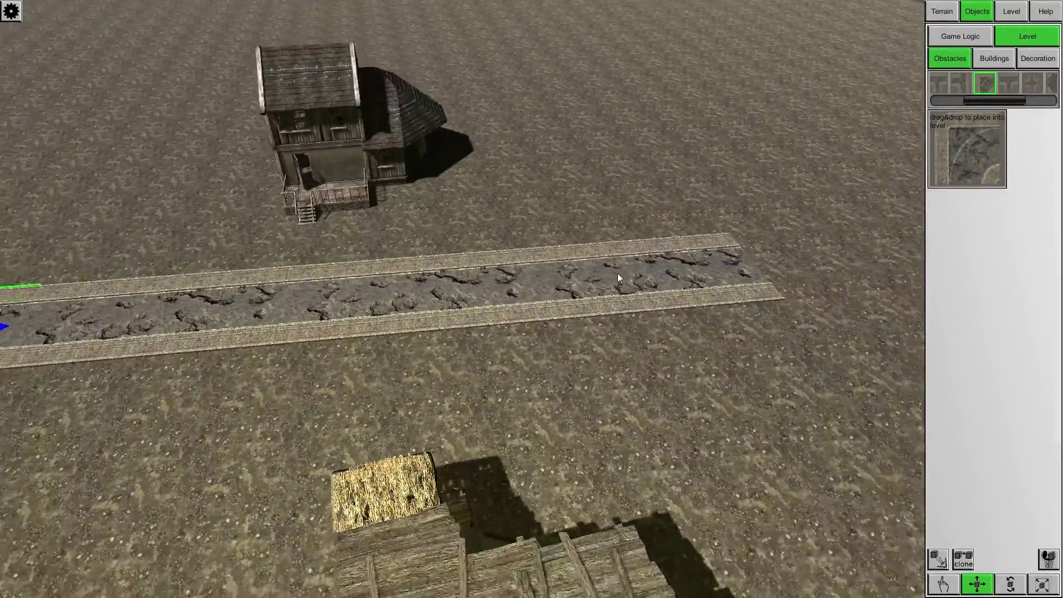
key("a")
key("s")
left_click(486, 168)
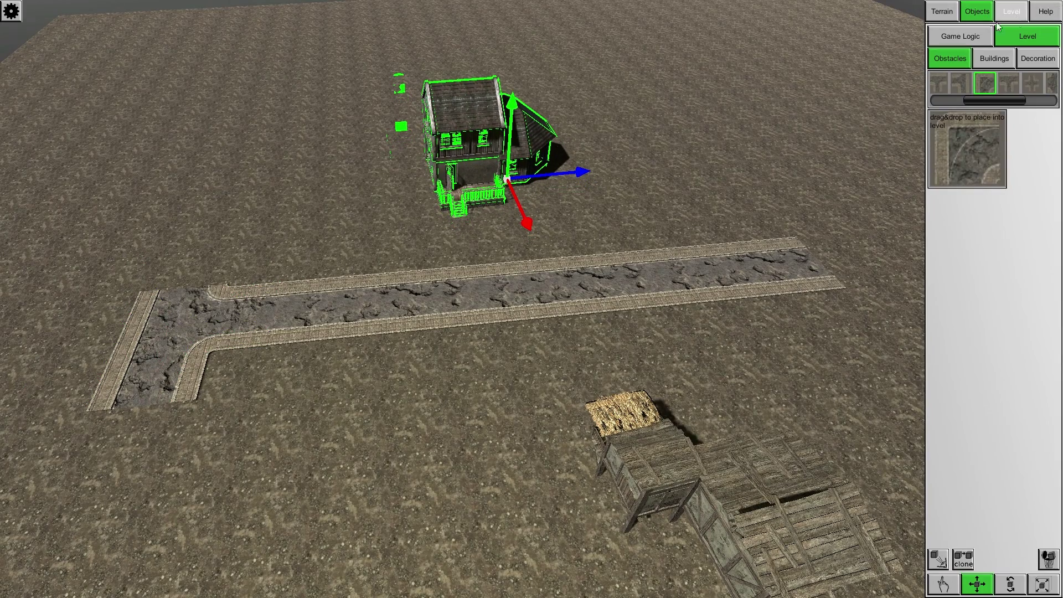
left_click(942, 11)
left_click(1031, 31)
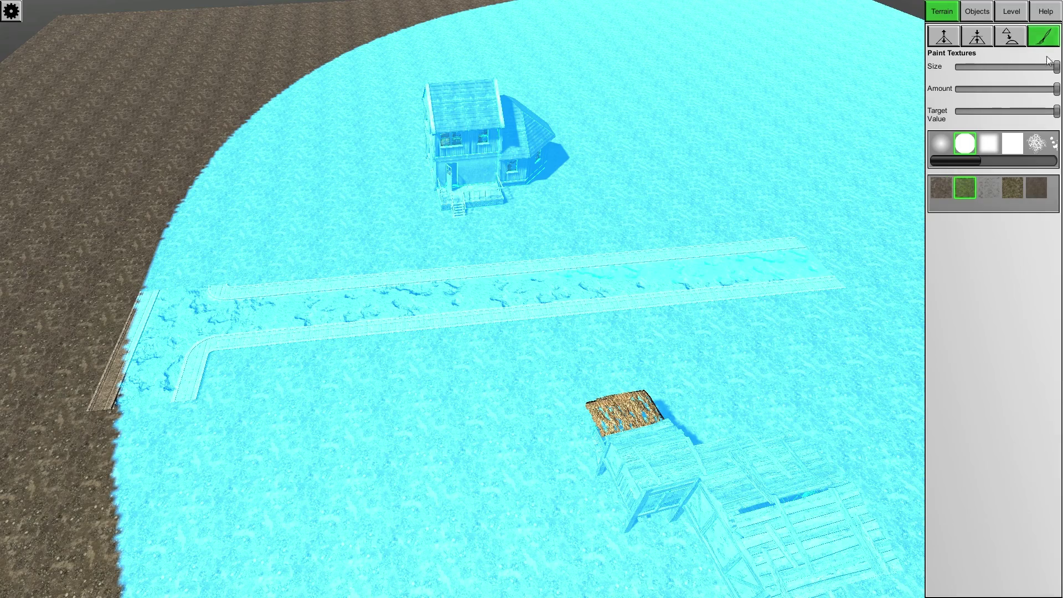
left_click_drag(1056, 67, 991, 68)
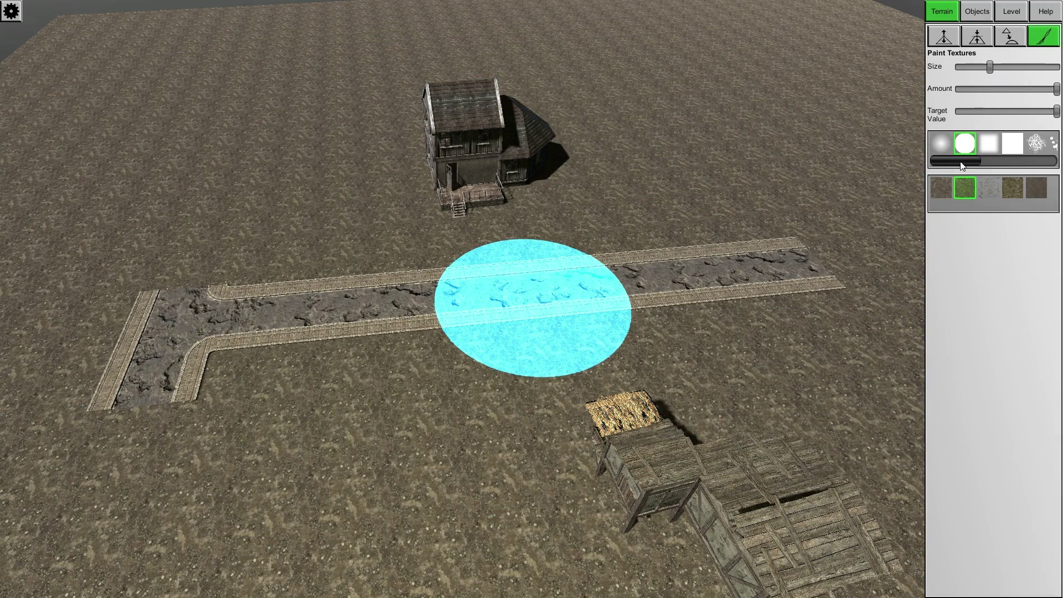
mouse_move(426, 173)
left_mouse_down()
mouse_move(560, 167)
mouse_move(223, 209)
mouse_move(513, 230)
mouse_move(781, 316)
mouse_move(227, 381)
mouse_move(510, 487)
mouse_move(861, 435)
mouse_move(698, 152)
mouse_move(220, 208)
mouse_move(223, 503)
mouse_move(510, 306)
left_mouse_up()
scroll(471, 279, "down", 3)
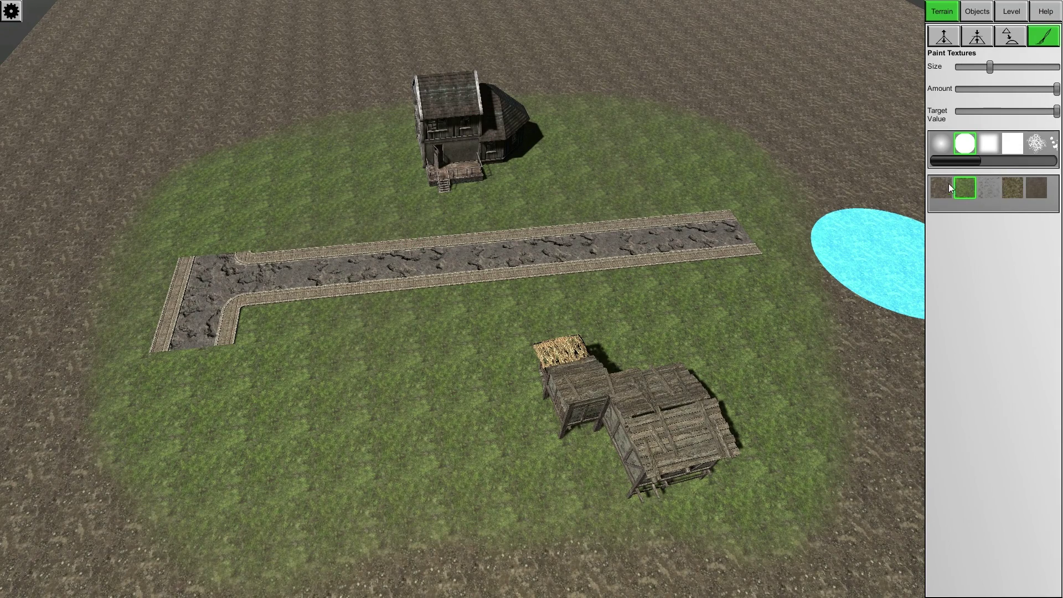
Paint a narrow brown dirt path from the house's porch steps to the road with a small soft-edged square brush
left_click(988, 144)
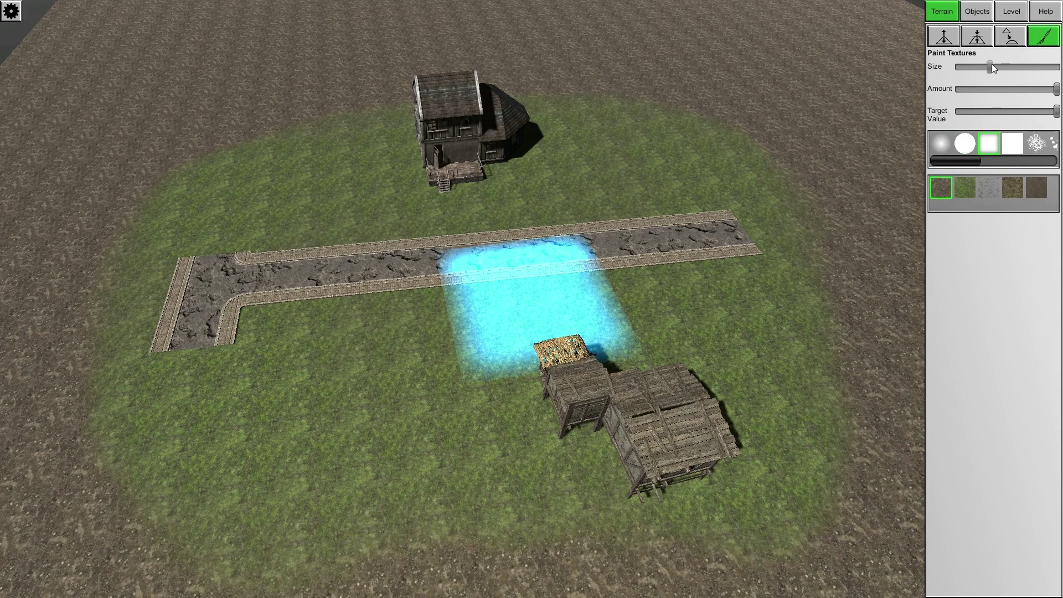
left_click_drag(990, 67, 967, 69)
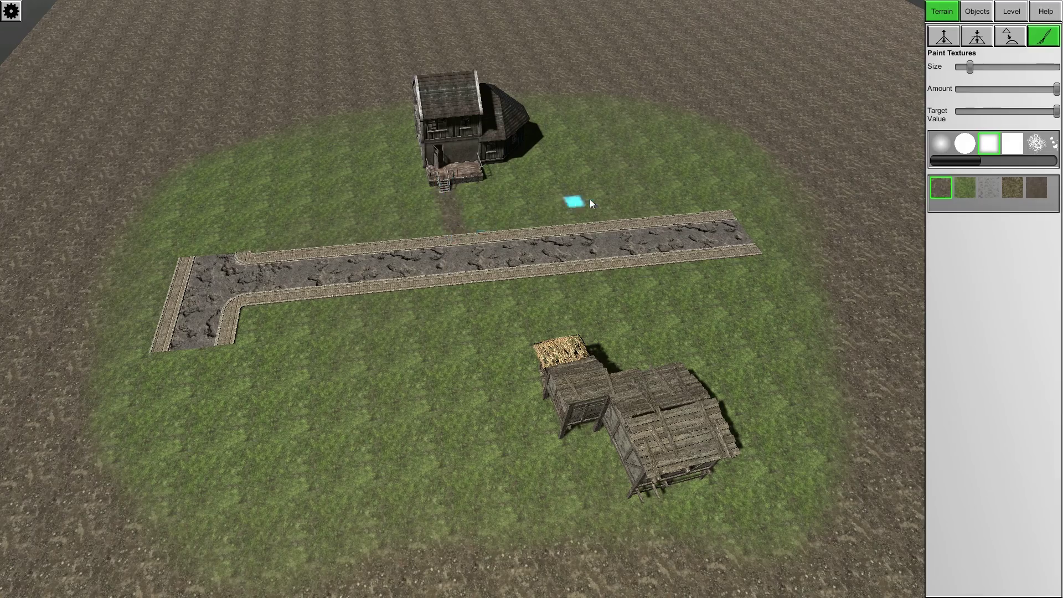
right_click_drag(590, 198, 626, 195)
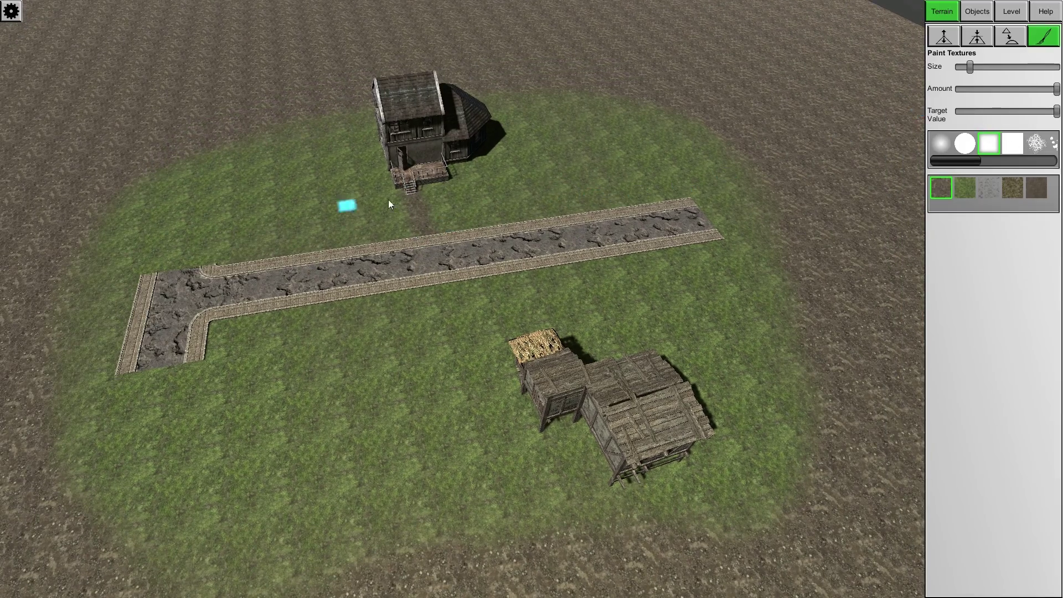
scroll(388, 200, "up", 6)
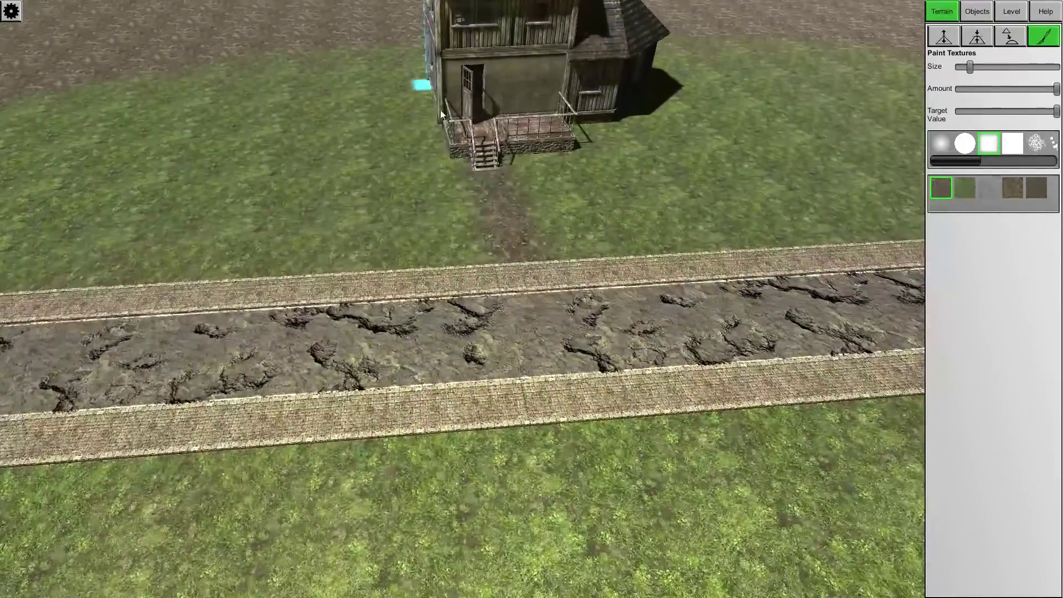
Paint a wider dirt patch beside the porch path and blend the grey stone texture into it with reduced amount and target value
right_click_drag(476, 243, 436, 181)
scroll(524, 222, "up", 6)
scroll(443, 285, "down", 10)
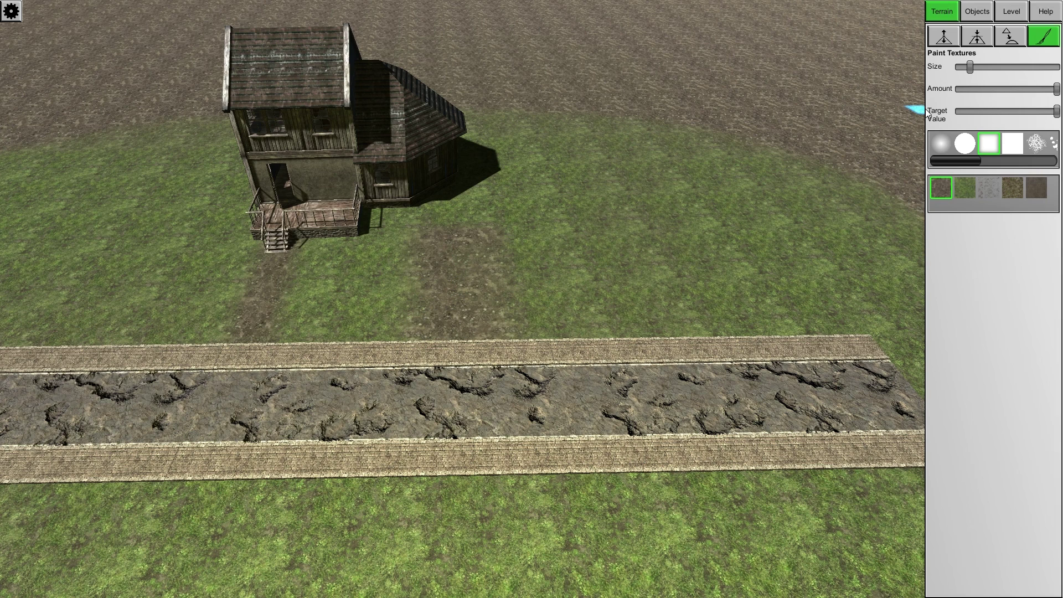
left_click(990, 189)
left_click_drag(1057, 88, 999, 111)
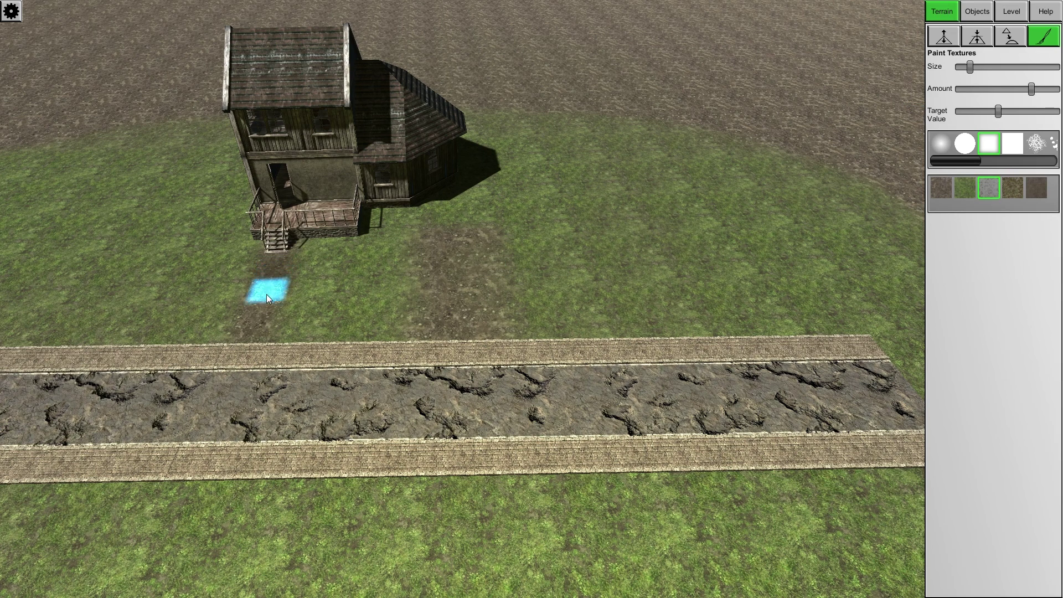
left_click_drag(261, 316, 258, 327)
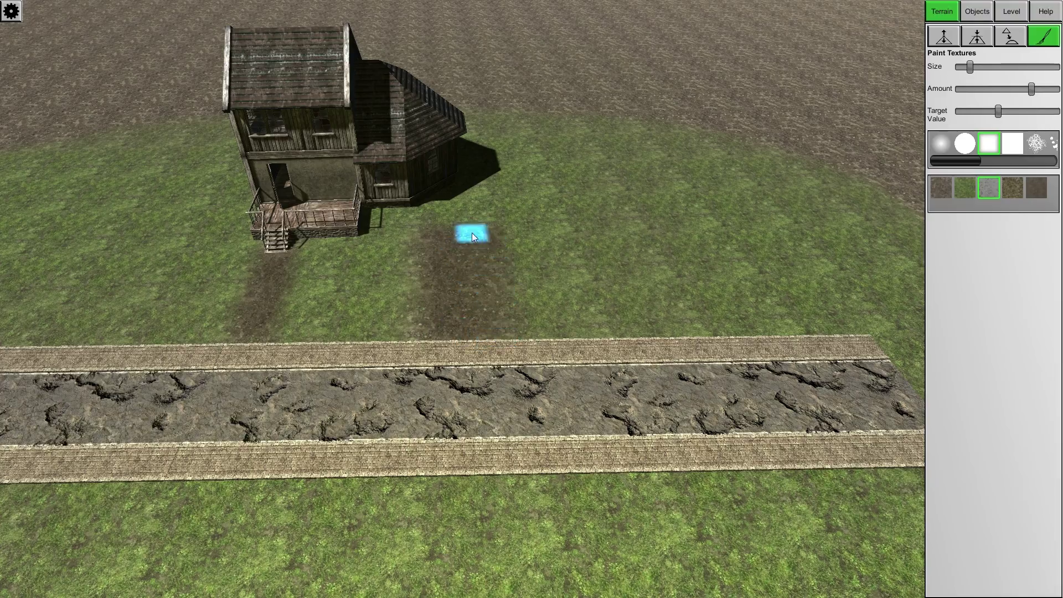
scroll(471, 170, "up", 10)
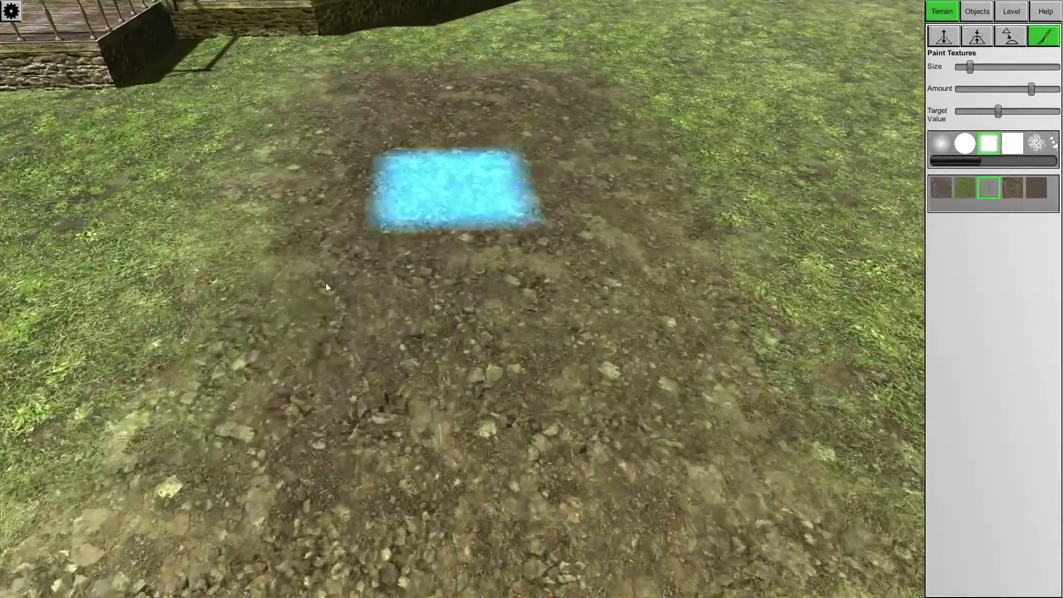
right_click_drag(414, 267, 429, 156)
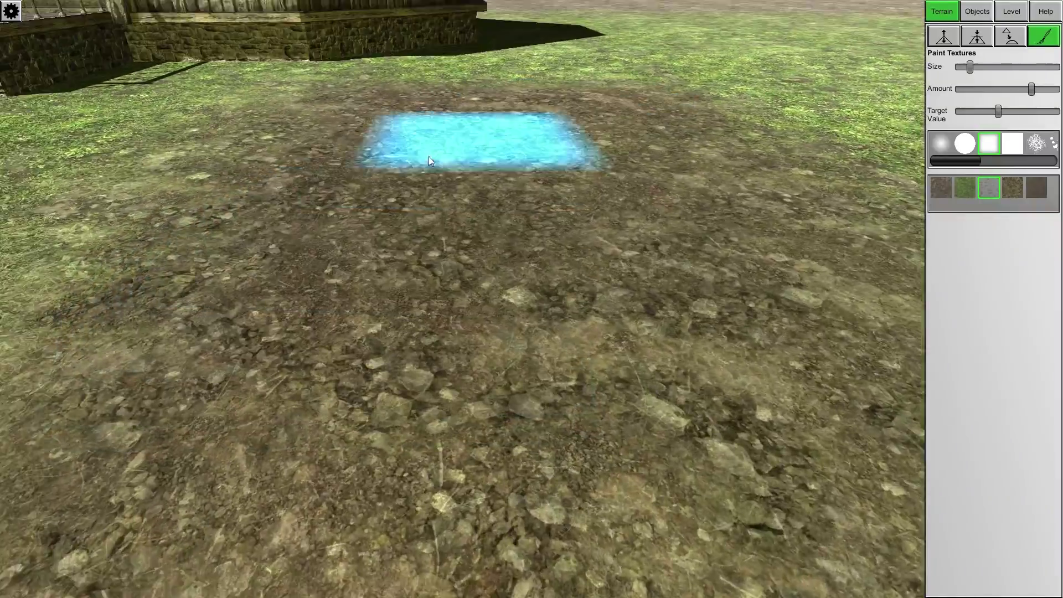
scroll(429, 156, "down", 10)
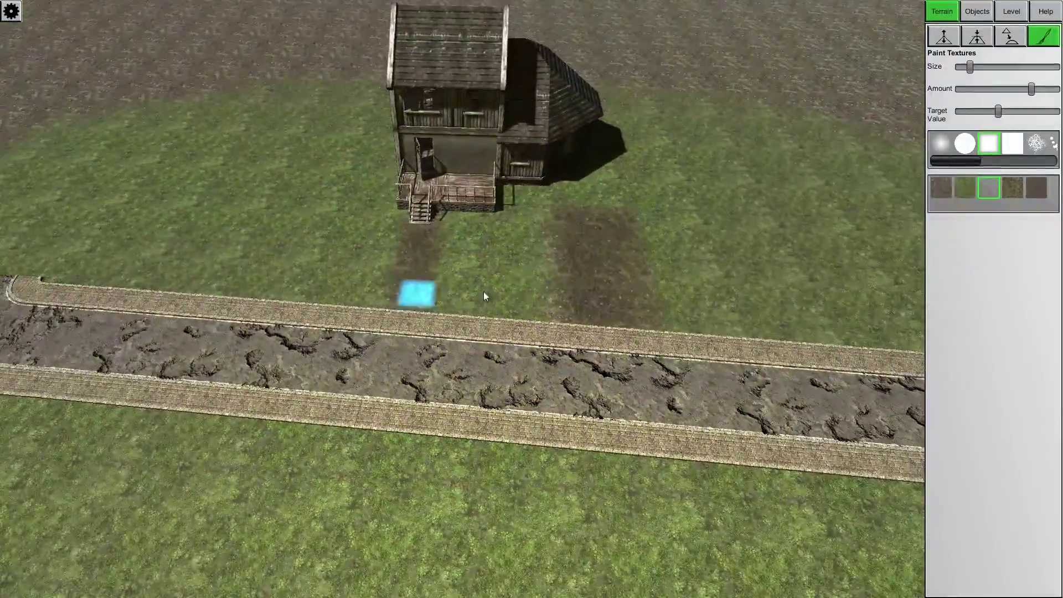
right_click_drag(484, 291, 443, 267)
scroll(445, 265, "up", 3)
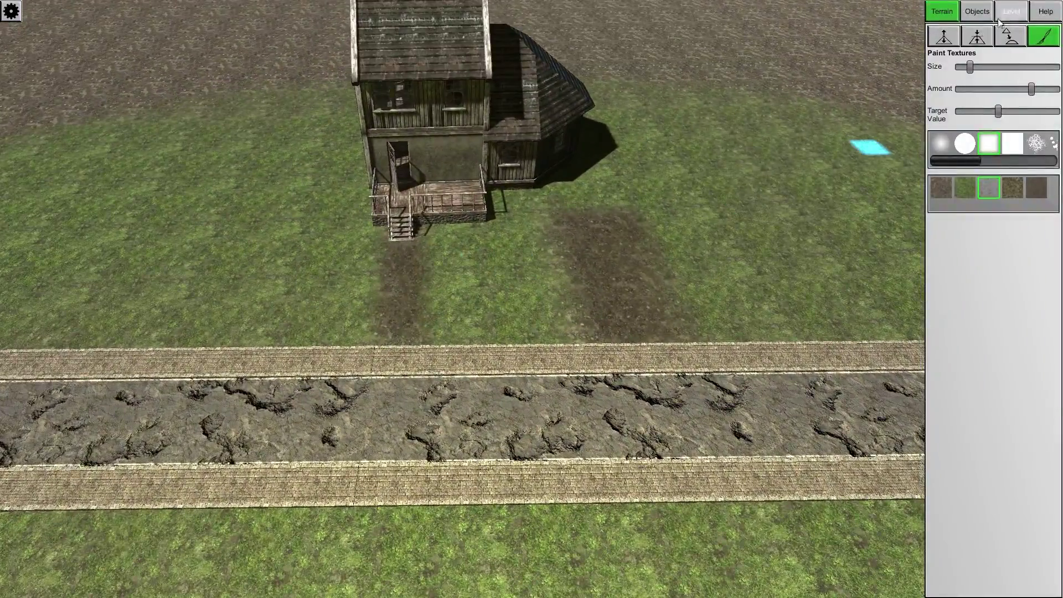
Show the miscellaneous decoration objects in the level object library
left_click(977, 11)
left_click(1045, 65)
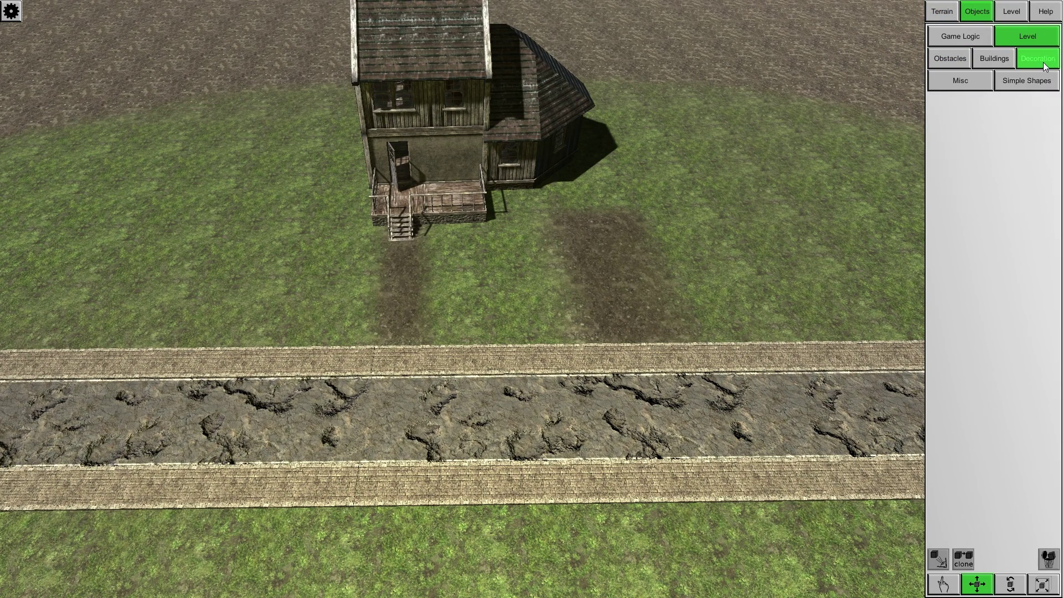
left_click(961, 82)
mouse_move(961, 123)
left_mouse_down()
mouse_move(1039, 114)
mouse_move(951, 117)
left_mouse_up()
Place the pillared bridge piece on the bare ground beyond the wooden building and raise it so its pillars stand above the terrain
scroll(483, 133, "down", 10)
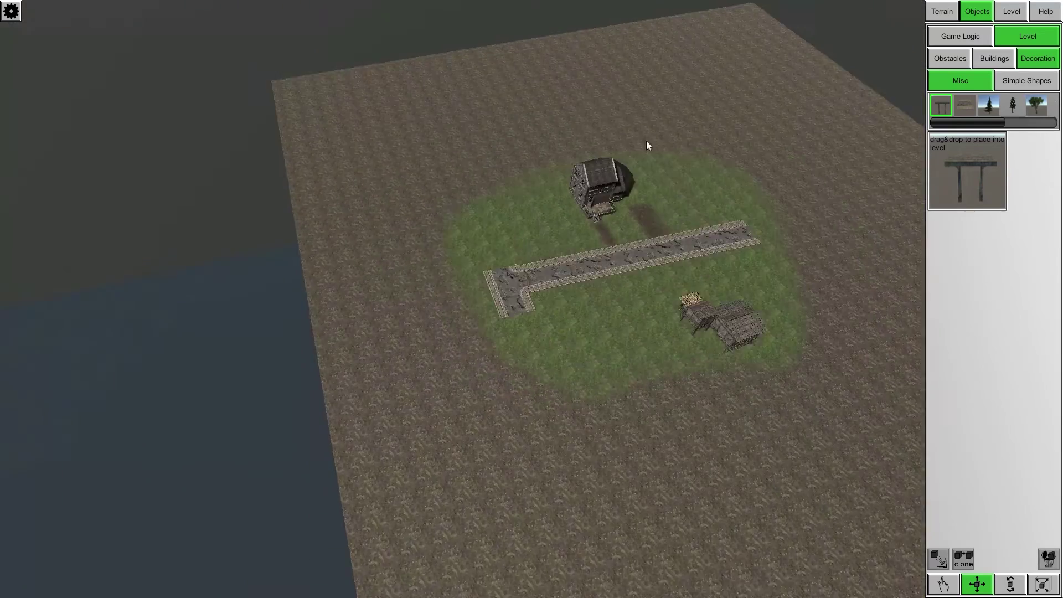
middle_click_drag(647, 142, 860, 127)
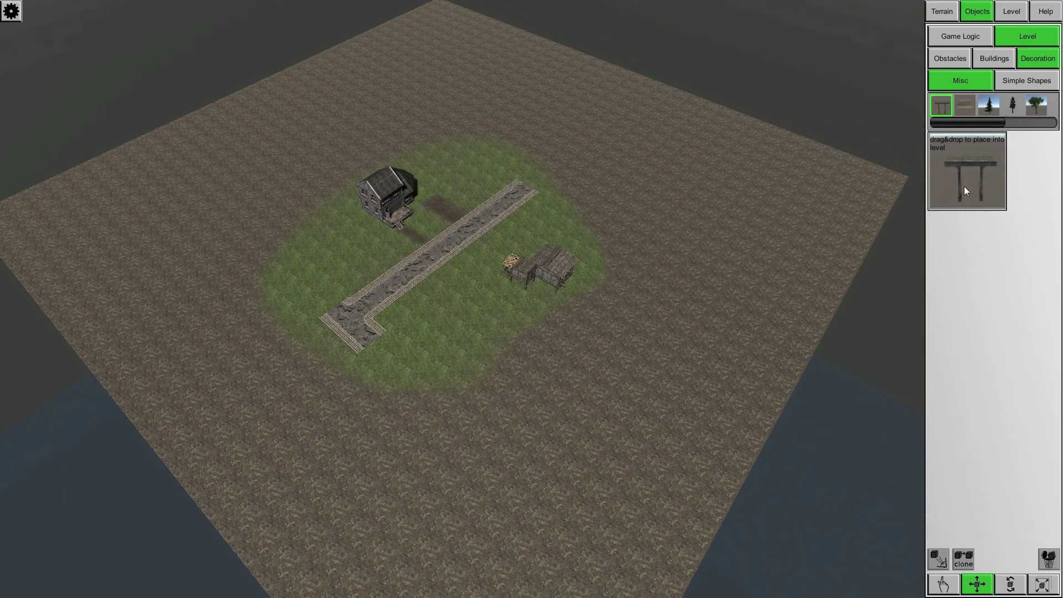
left_click_drag(964, 164, 653, 173)
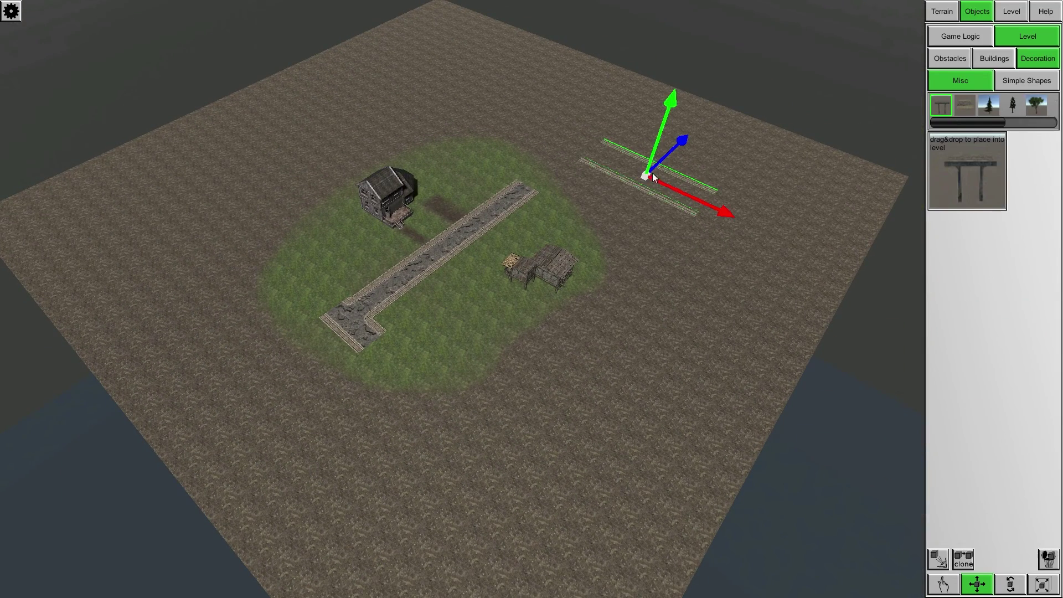
left_click_drag(663, 129, 680, 14)
left_click_drag(680, 81, 697, 26)
right_click_drag(697, 27, 673, 87)
scroll(673, 86, "up", 6)
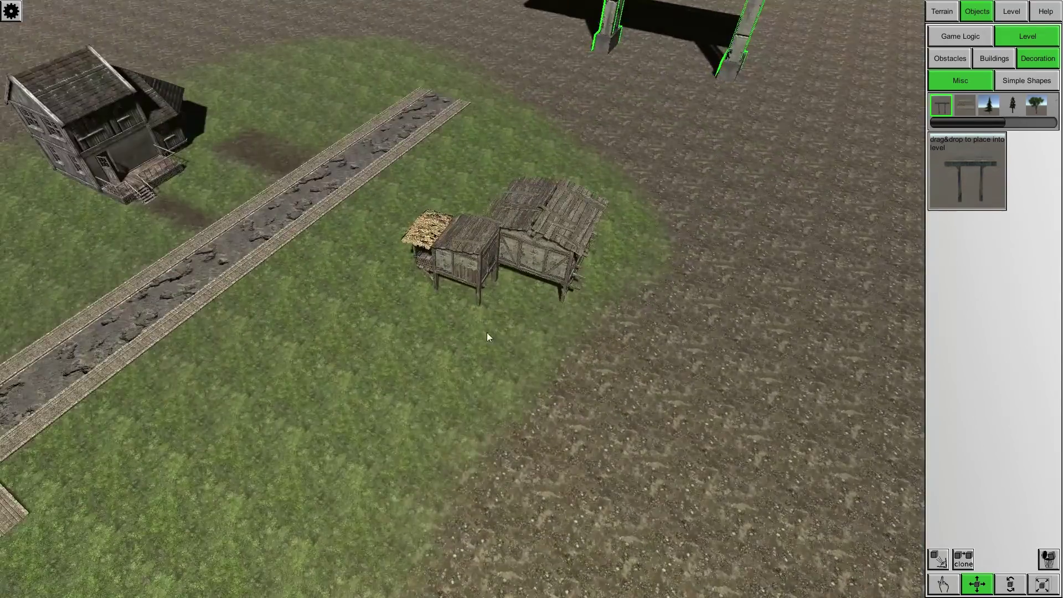
Lower the bridge piece until its pillars are buried and its road deck lies near ground level
right_click_drag(487, 332, 673, 208)
scroll(627, 170, "up", 5)
scroll(654, 201, "down", 5)
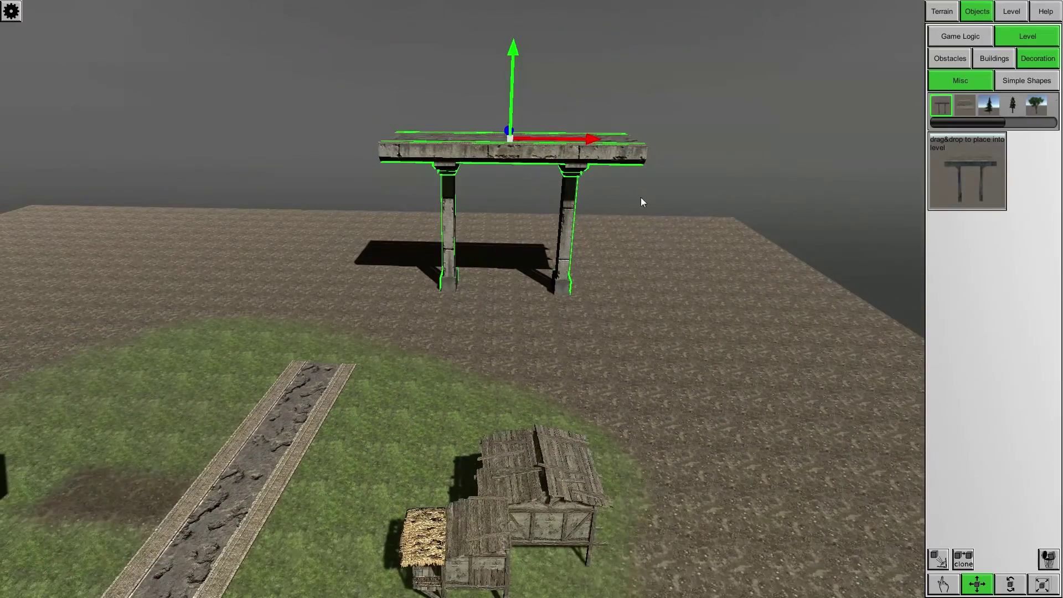
left_click_drag(510, 105, 514, 343)
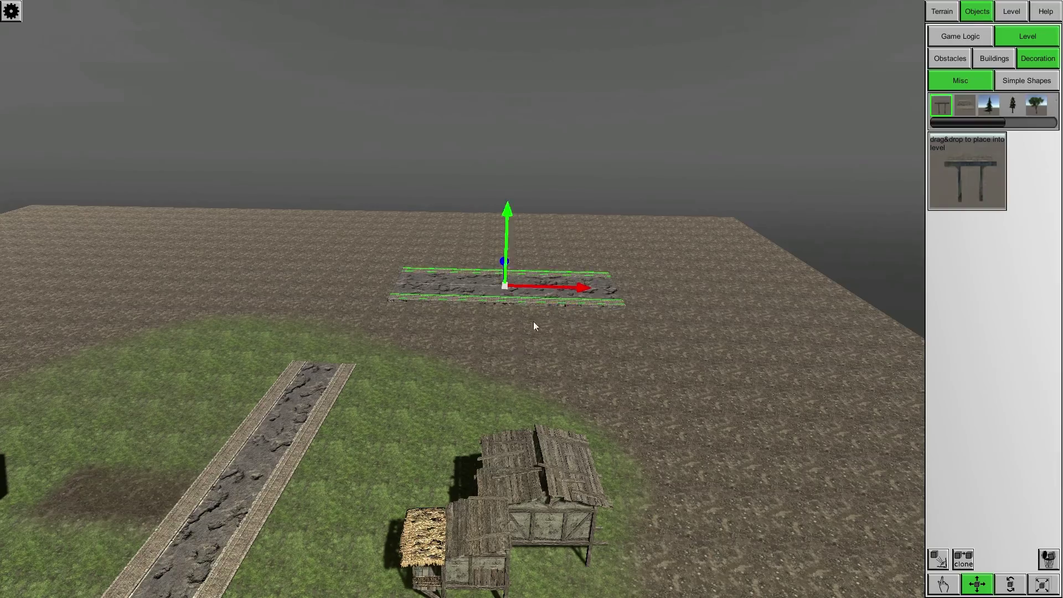
Inspect the lowered bridge deck from several angles and delete the bridge piece
scroll(533, 322, "up", 5)
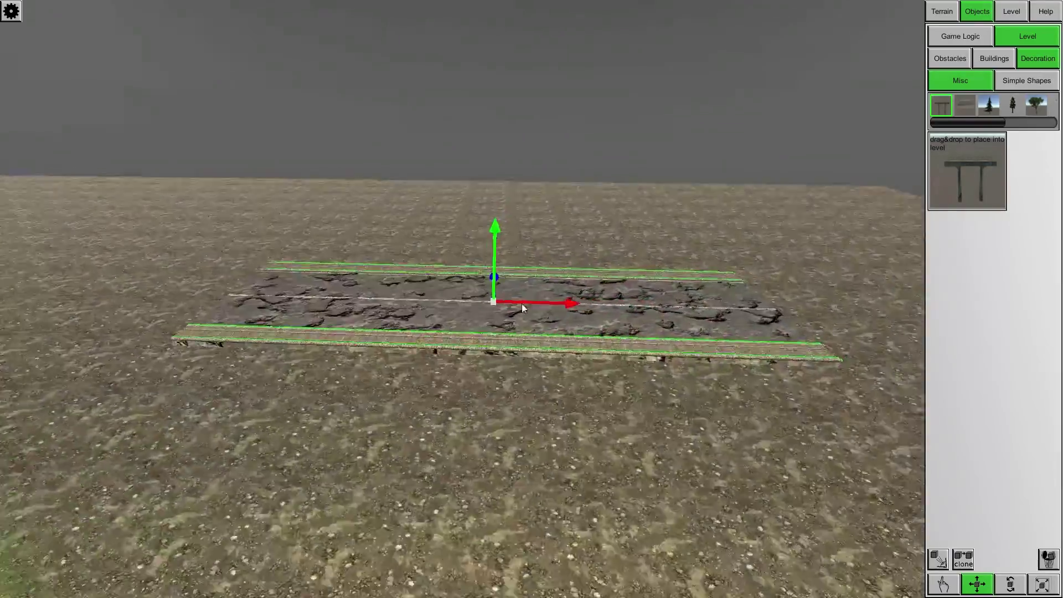
right_click_drag(522, 304, 466, 331)
scroll(467, 331, "down", 5)
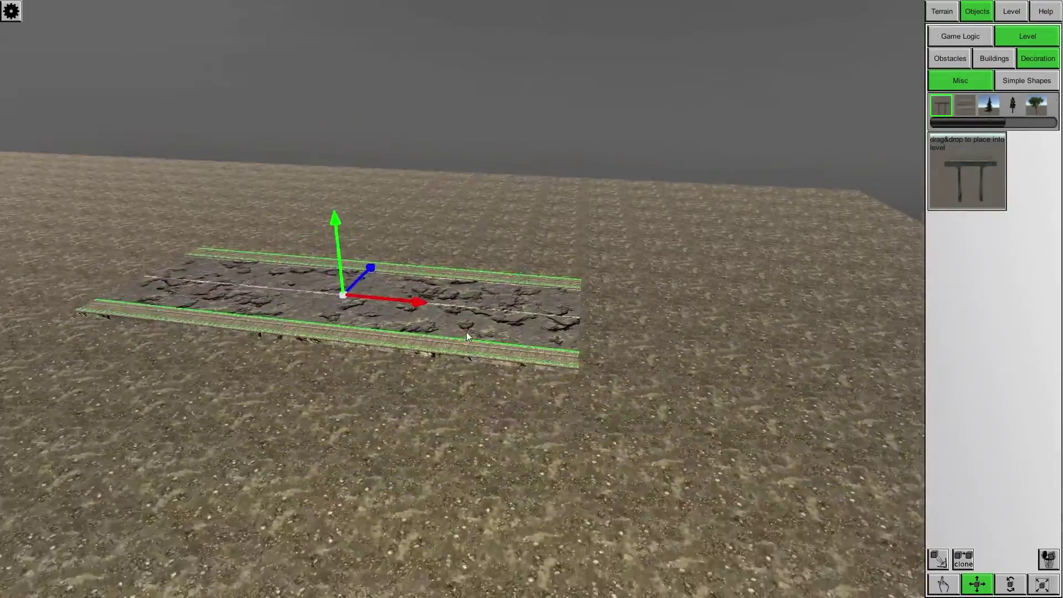
middle_click_drag(466, 332, 706, 238)
right_click_drag(515, 319, 434, 331)
middle_click_drag(434, 331, 469, 340)
scroll(469, 340, "down", 6)
right_click_drag(469, 340, 545, 316)
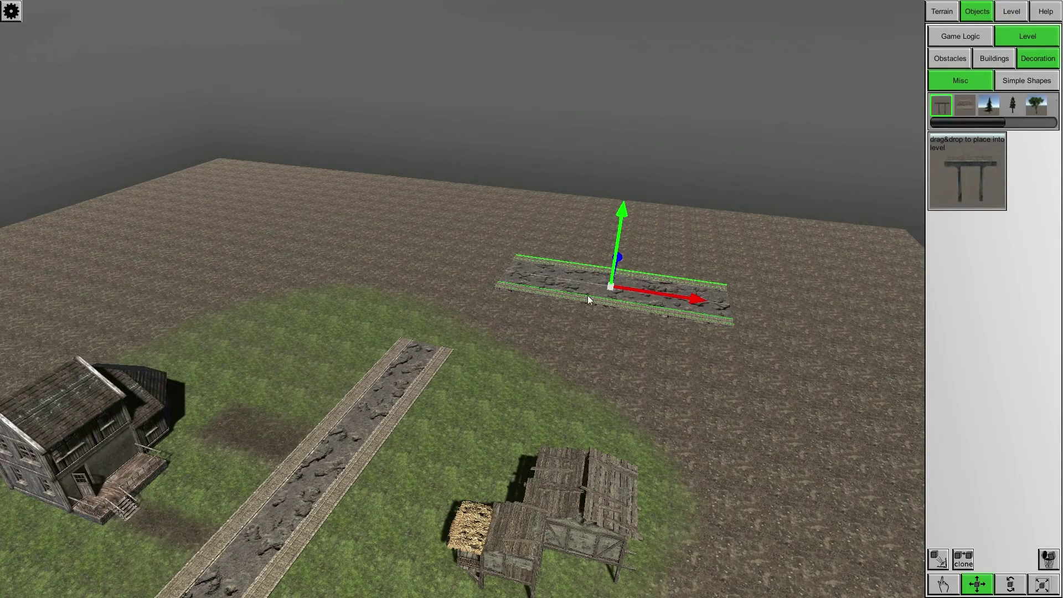
left_click(1049, 560)
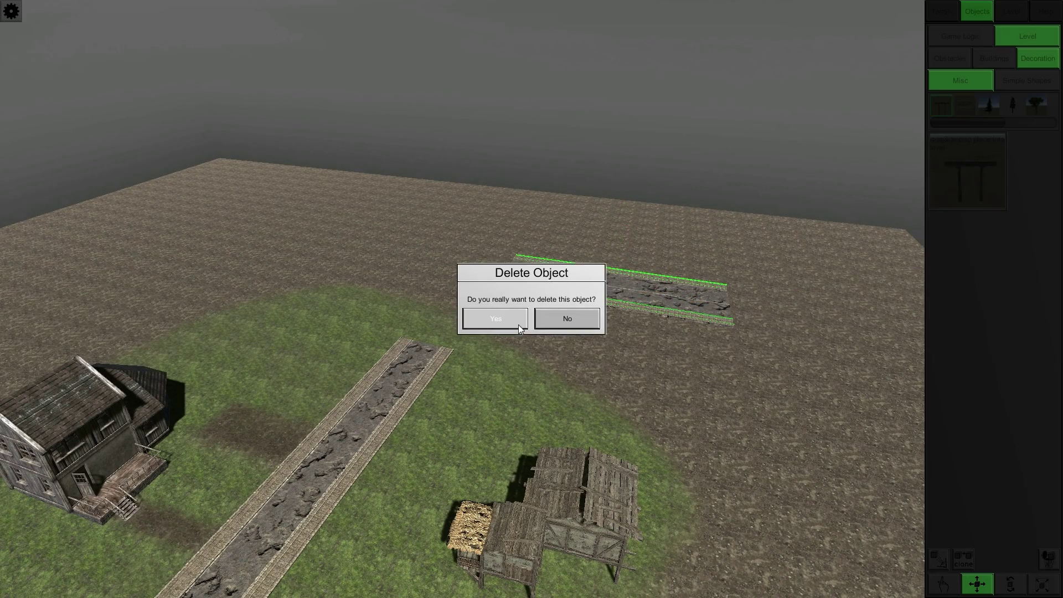
left_click(474, 319)
Place two broad-leaved trees at the edge of the grass, one on each side of the house
left_click_drag(960, 122, 983, 132)
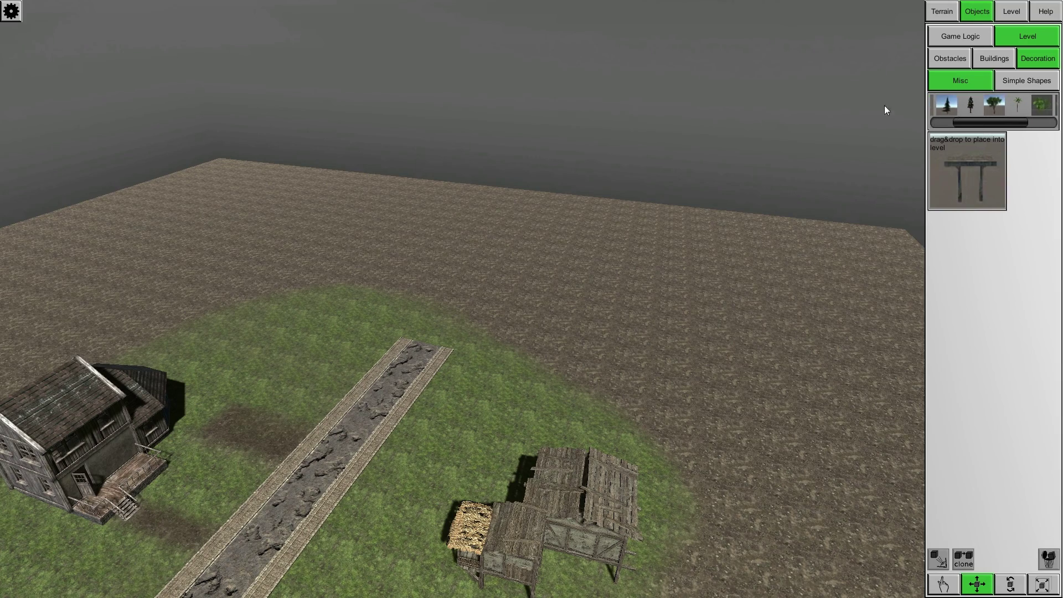
scroll(885, 110, "down", 5)
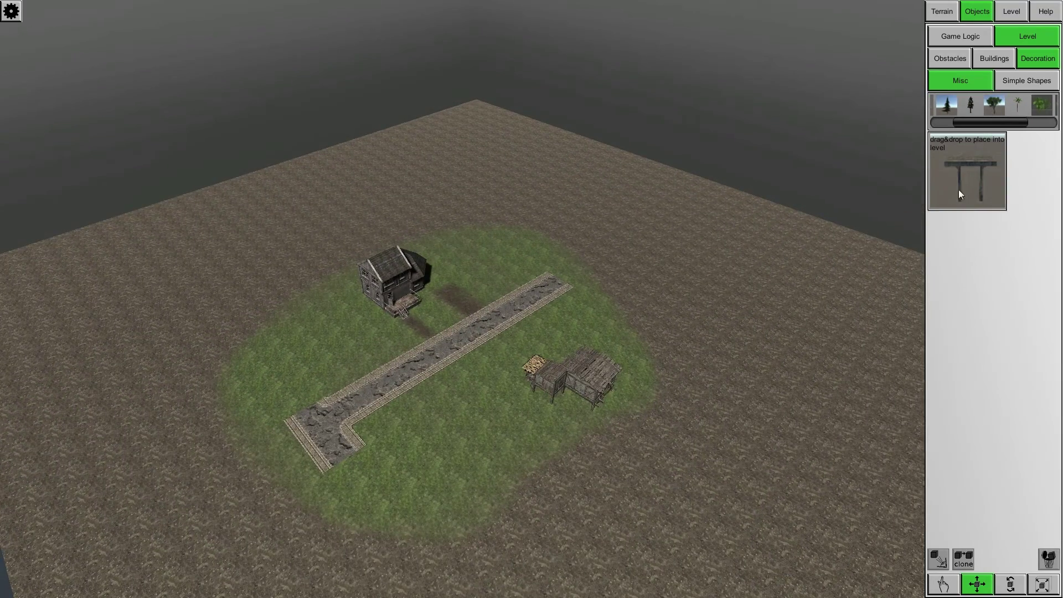
left_click(995, 105)
left_click_drag(995, 147, 483, 250)
left_click_drag(953, 166, 289, 355)
Rotate the selected tree about its vertical axis
left_click(1011, 585)
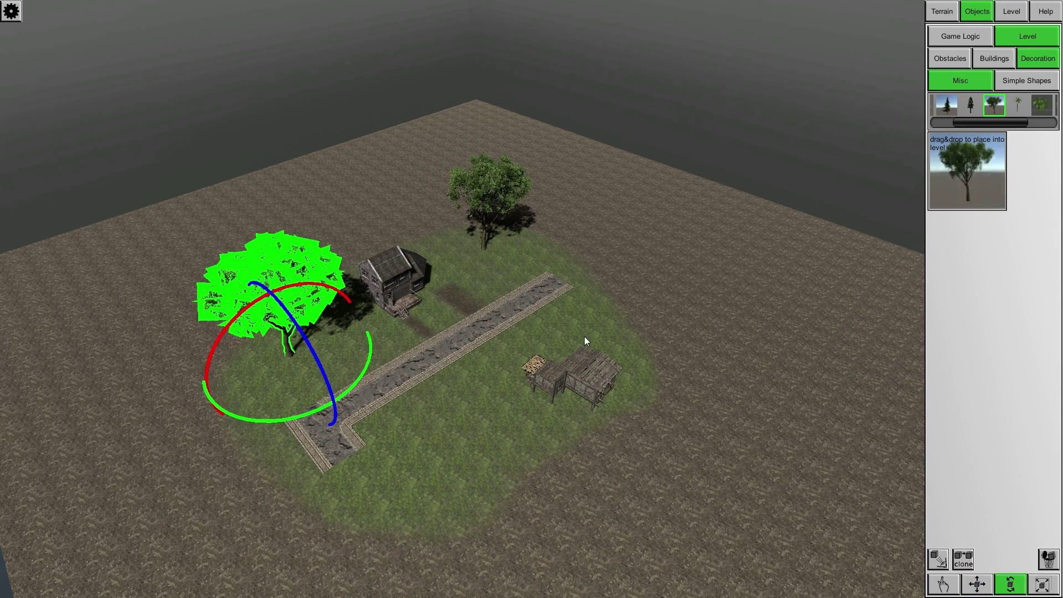
left_click_drag(282, 420, 338, 420)
right_click_drag(448, 260, 332, 263)
key("w")
key("s")
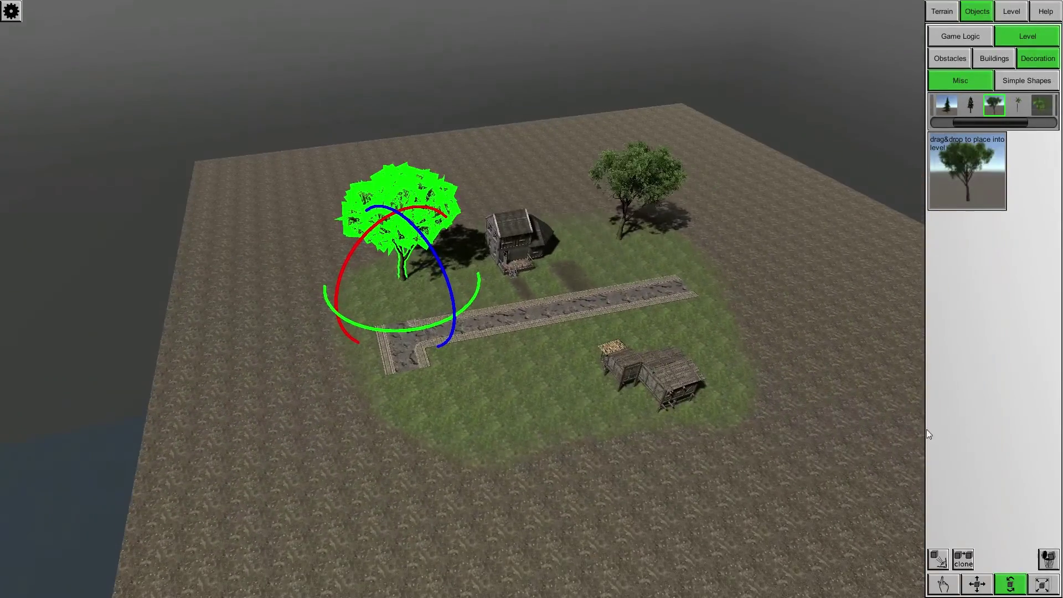
Clone the selected tree three times, moving two copies across the road to the wooden building's side and one beyond the road's end
left_click(978, 586)
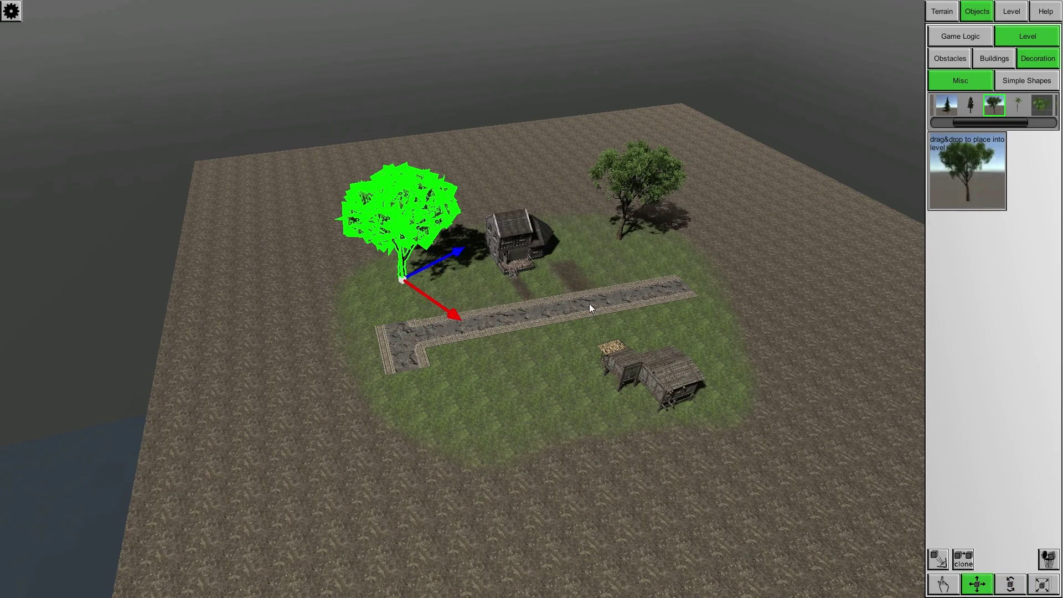
key("d")
left_click_drag(441, 324, 722, 487)
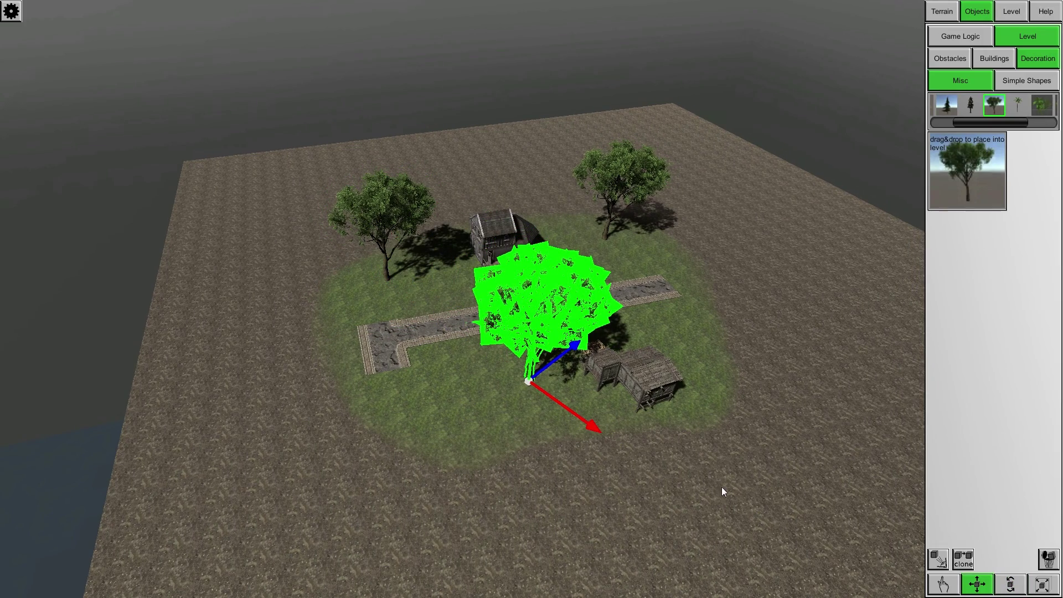
key("ctrl+d")
left_click_drag(556, 342, 371, 420)
key("ctrl+d")
left_click_drag(382, 461, 783, 269)
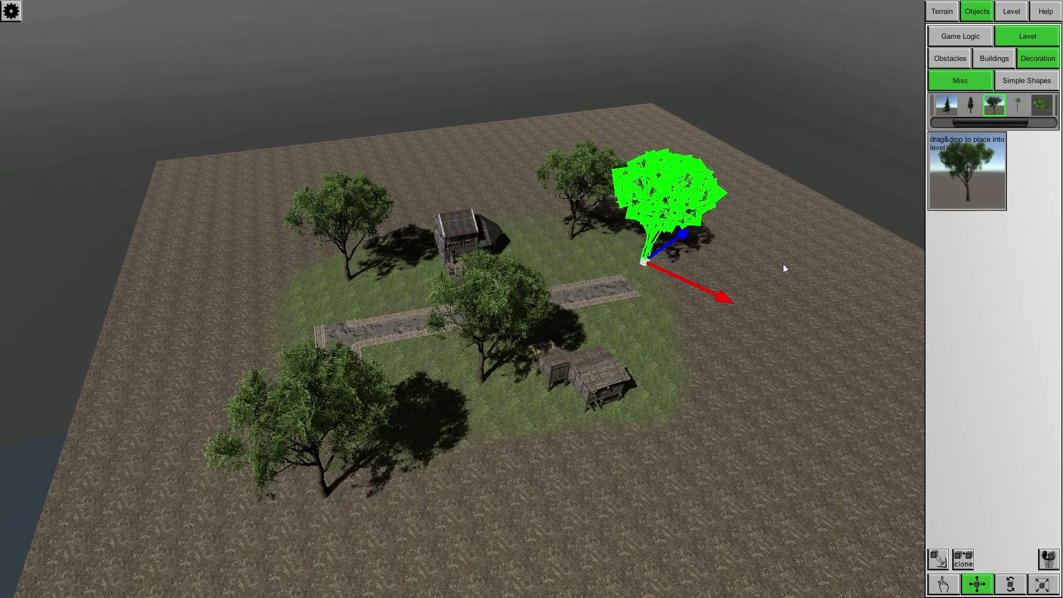
left_click_drag(719, 299, 878, 404)
Place two wide leafy bushes on the grass, one on each side of the house
scroll(503, 210, "up", 8)
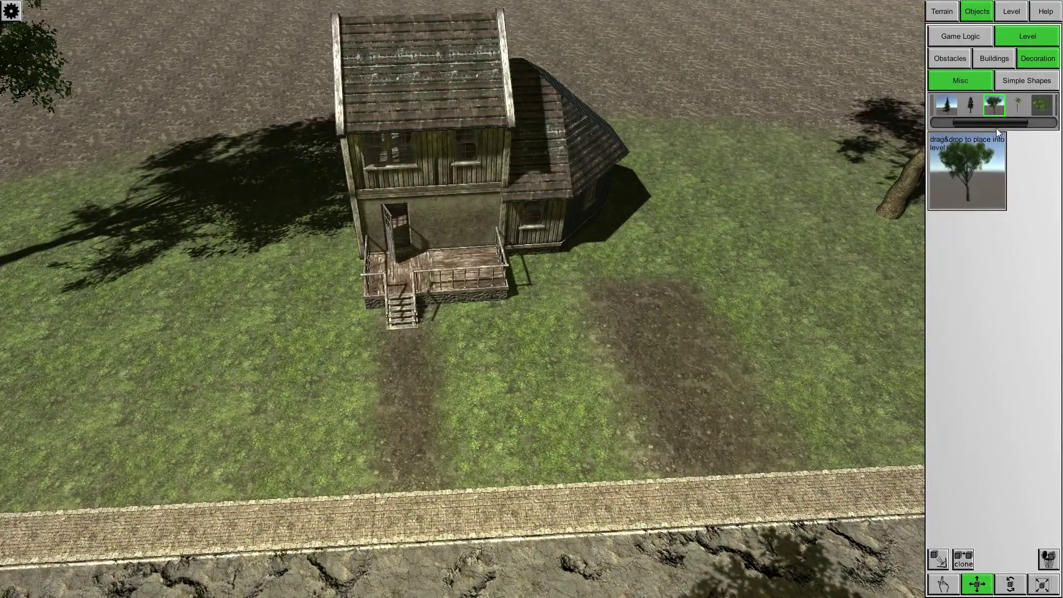
left_click_drag(997, 130, 1059, 133)
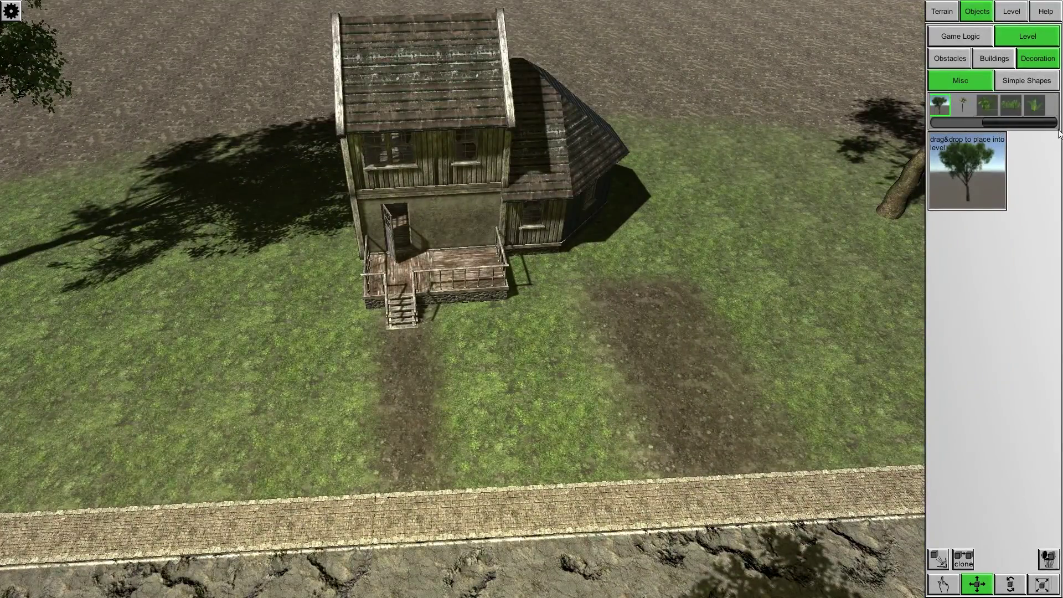
left_click(1016, 108)
left_click_drag(977, 178, 246, 294)
left_click_drag(974, 175, 730, 221)
Survey the placement of the trees, bushes, house and road by moving the camera around the whole level
middle_click_drag(839, 168, 451, 322)
scroll(719, 145, "down", 5)
scroll(511, 126, "down", 3)
scroll(382, 142, "up", 5)
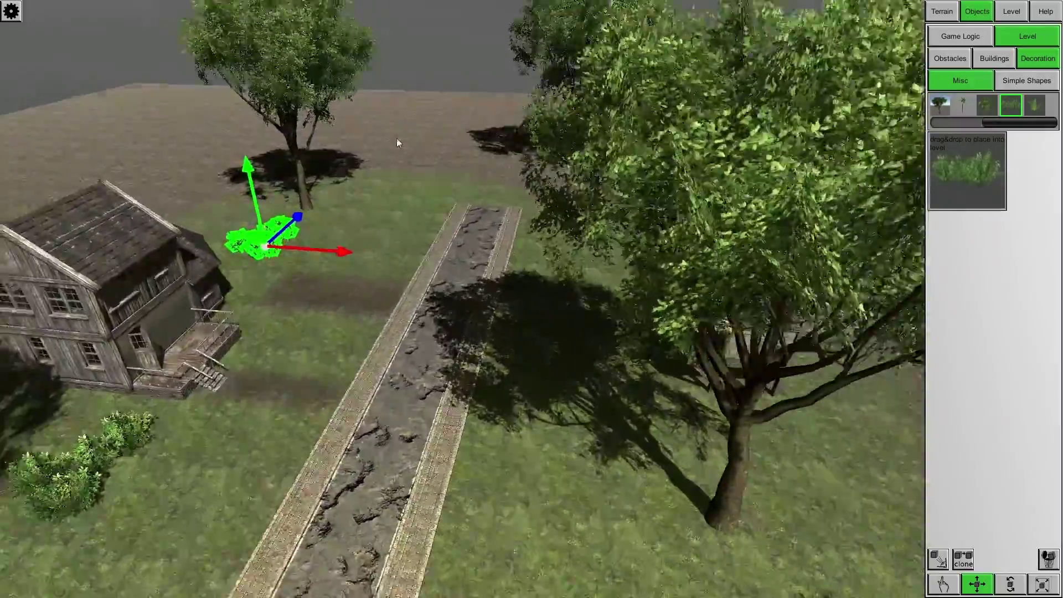
scroll(406, 136, "down", 7)
key("a")
key("d")
key("a")
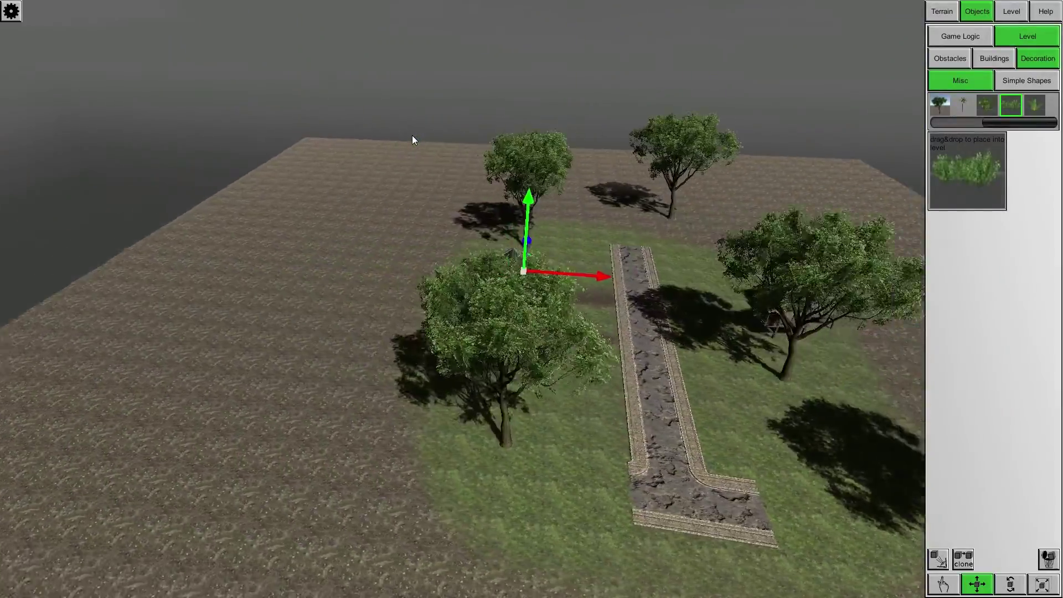
key("d")
key("a")
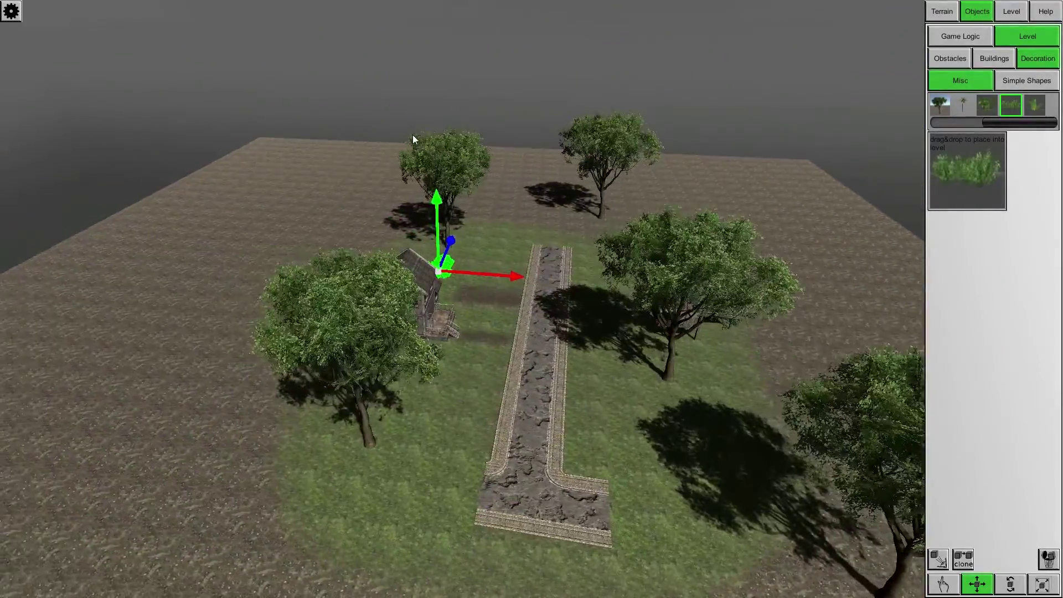
key("d")
key("a")
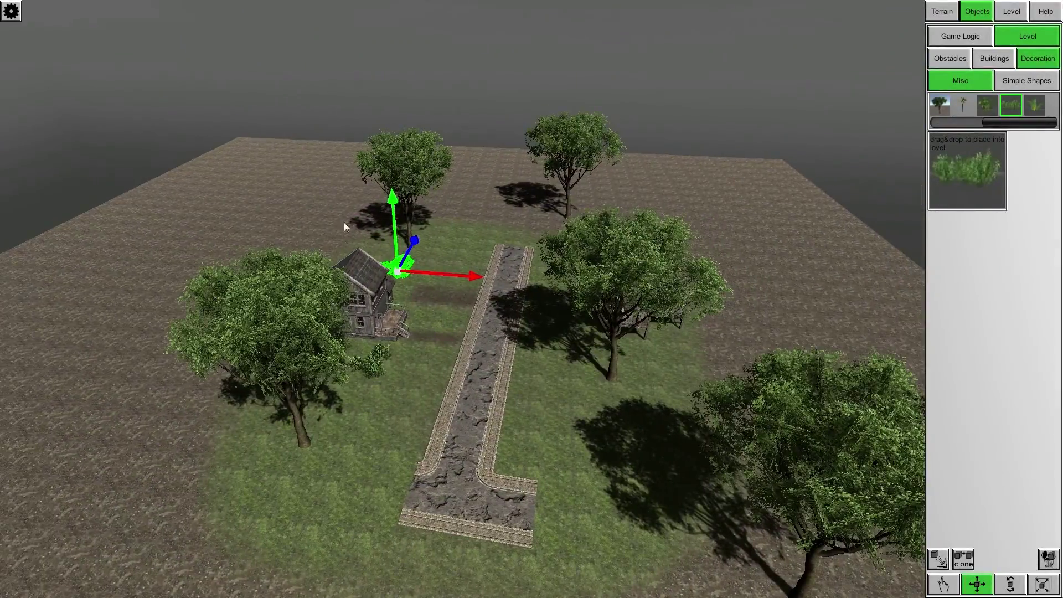
right_click_drag(535, 242, 358, 201)
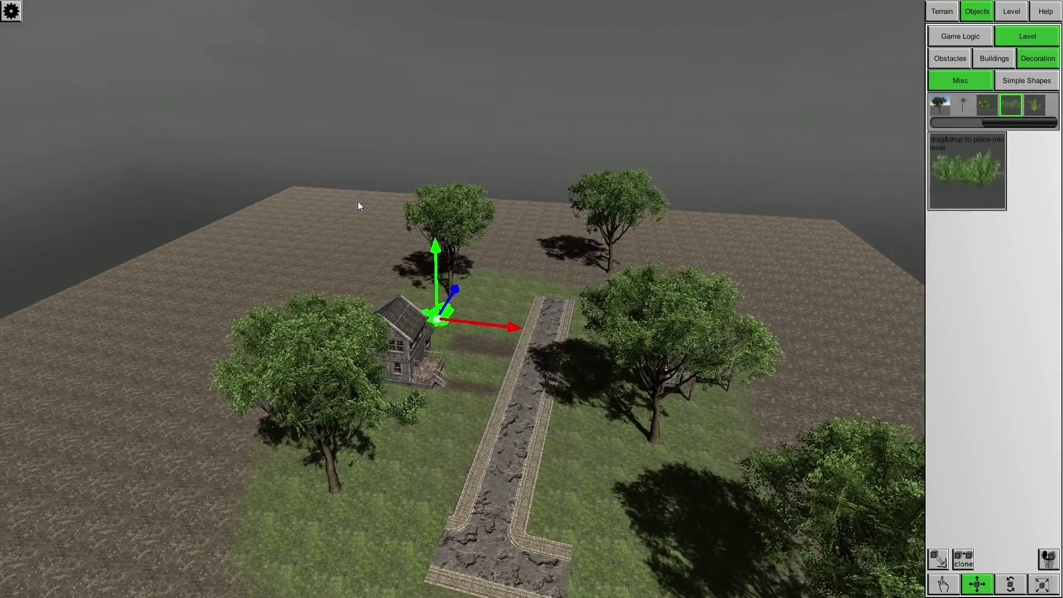
Focus the view on the selected bush, deselect it and look back over the area around the house
key("f")
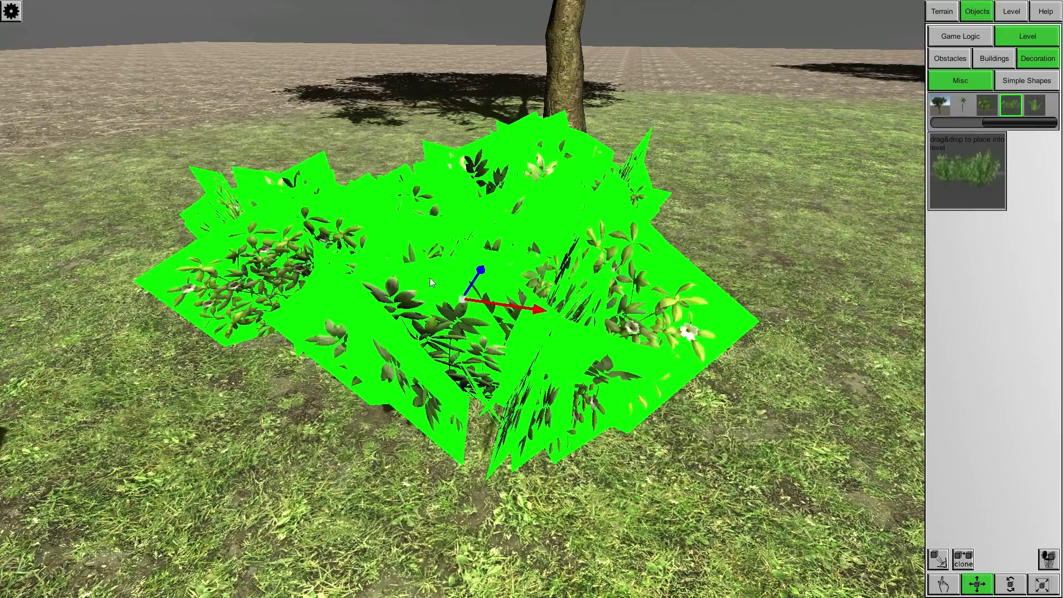
right_click_drag(604, 236, 527, 259)
left_click(706, 174)
right_click_drag(706, 174, 313, 225)
scroll(312, 224, "down", 10)
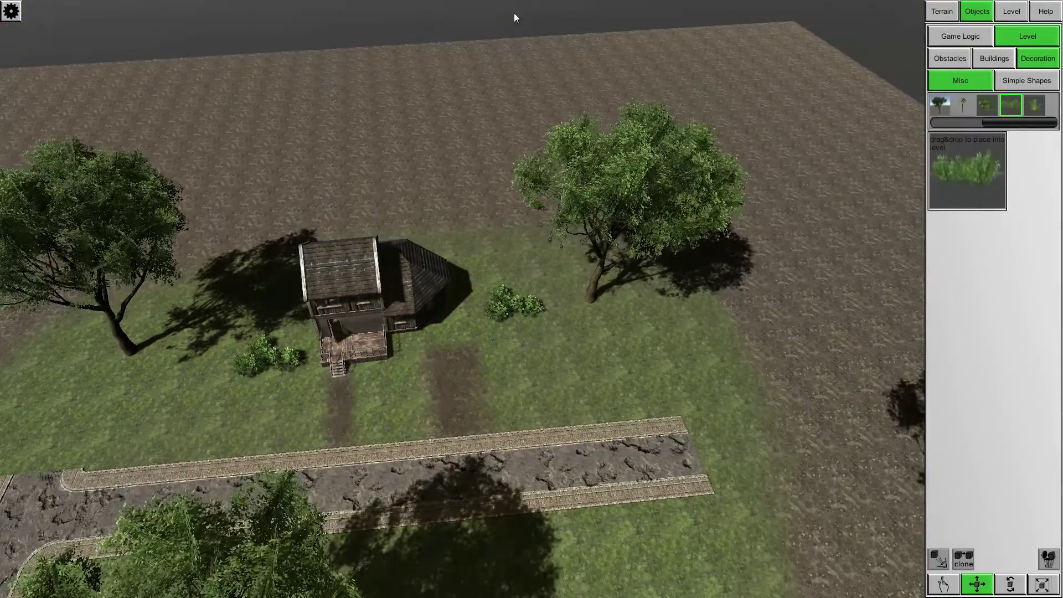
Open the help page that lists the mouse and keyboard controls
left_click(1045, 11)
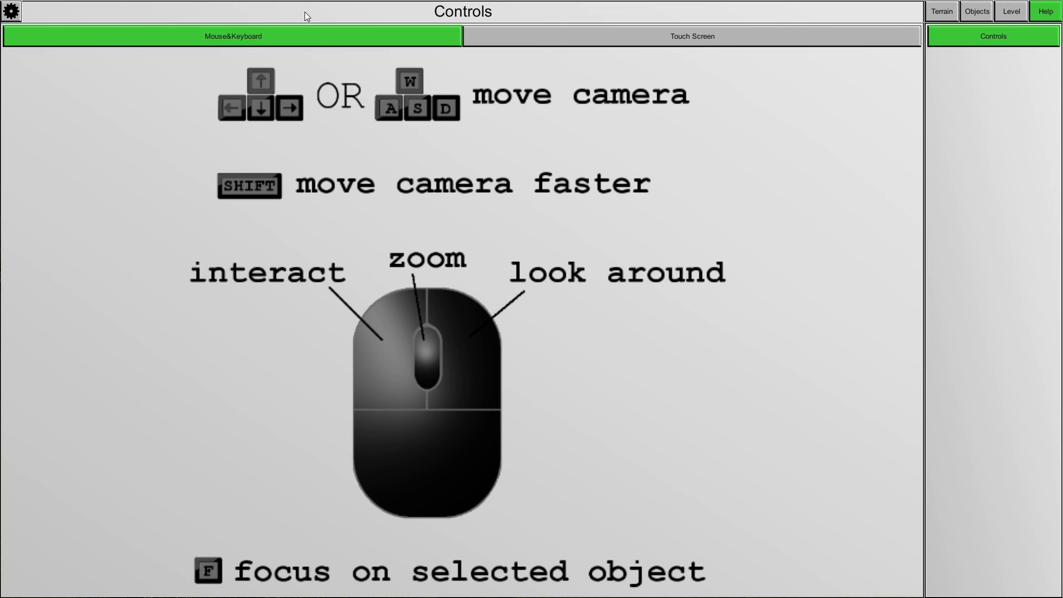
View the touch screen controls, go back to the mouse and keyboard controls, and return to the object library
left_click(691, 35)
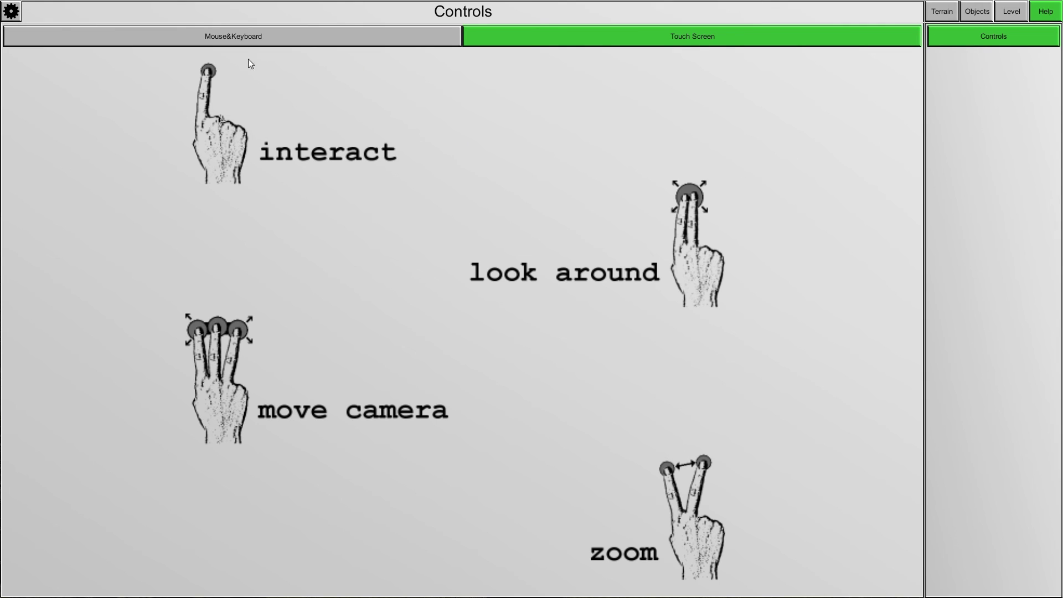
left_click(349, 40)
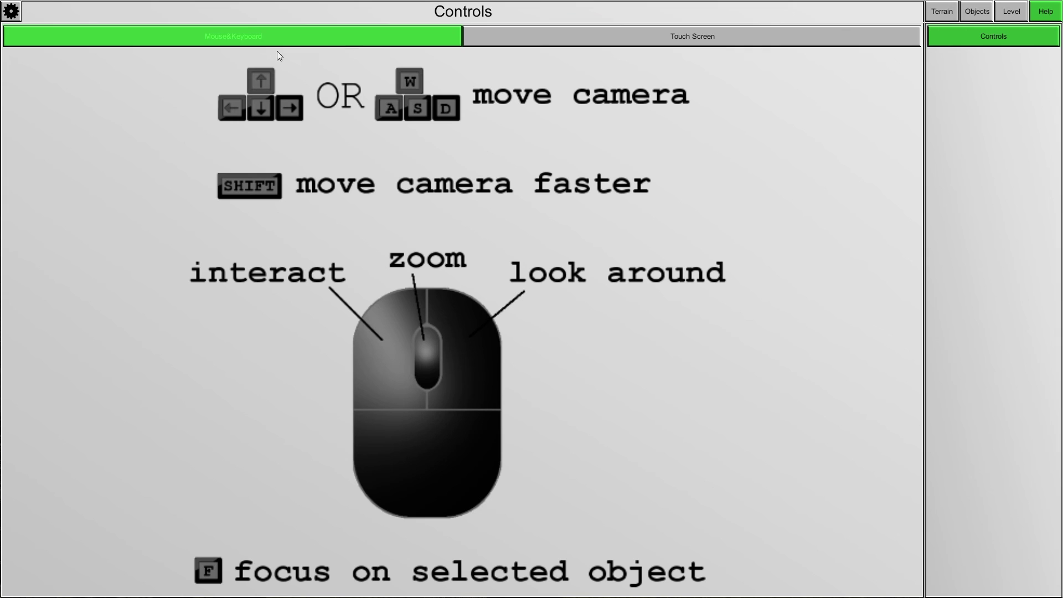
left_click(977, 11)
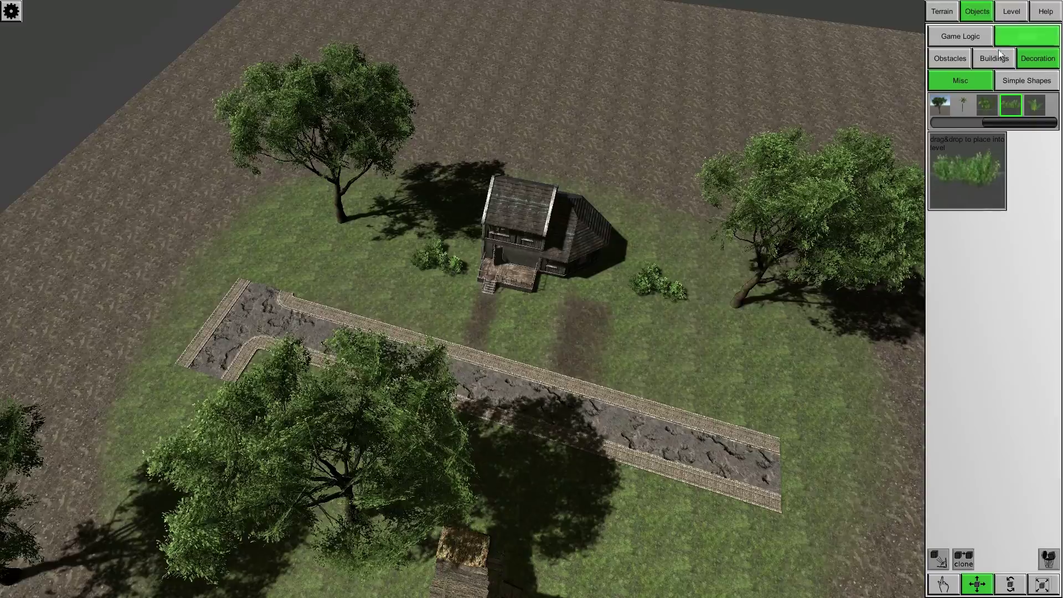
Look over the house, its two bushes and the road in front from near and far
scroll(776, 269, "down", 5)
right_click_drag(786, 269, 536, 245)
scroll(556, 287, "up", 4)
scroll(286, 227, "down", 4)
scroll(536, 251, "up", 10)
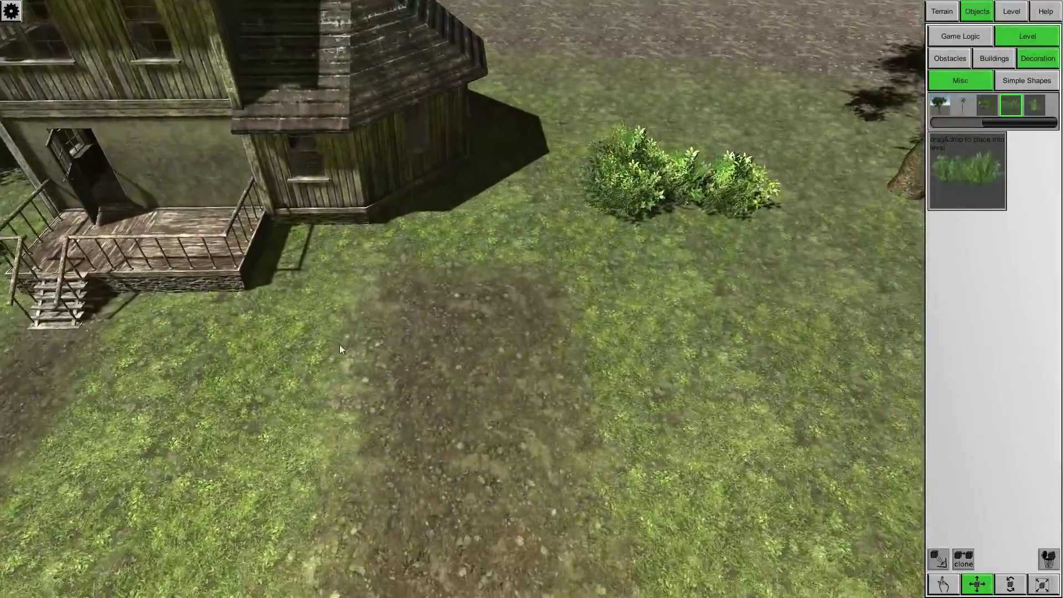
scroll(340, 348, "down", 5)
right_click_drag(344, 356, 408, 333)
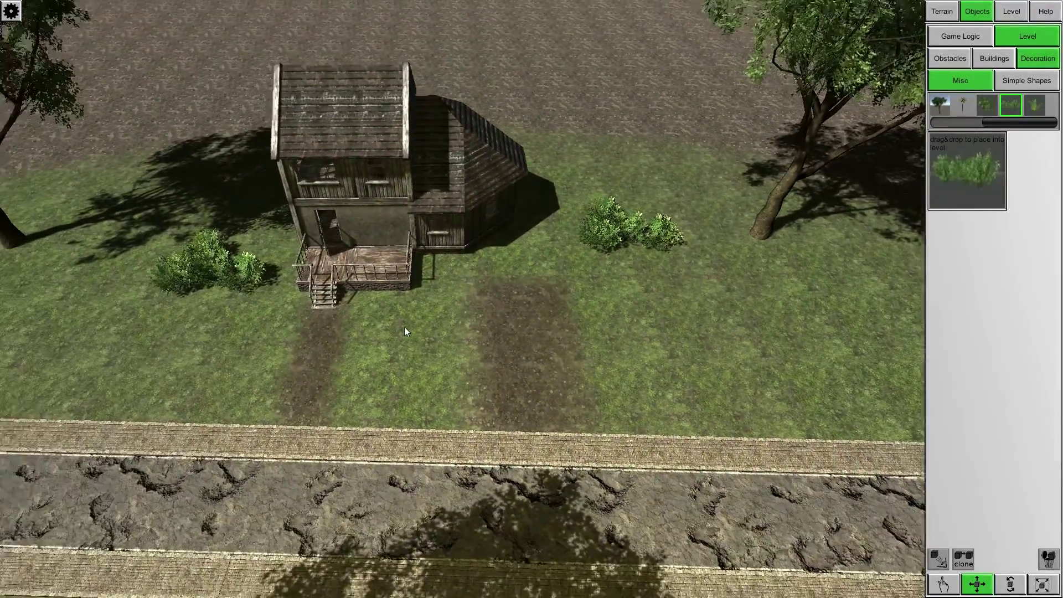
scroll(352, 279, "up", 2)
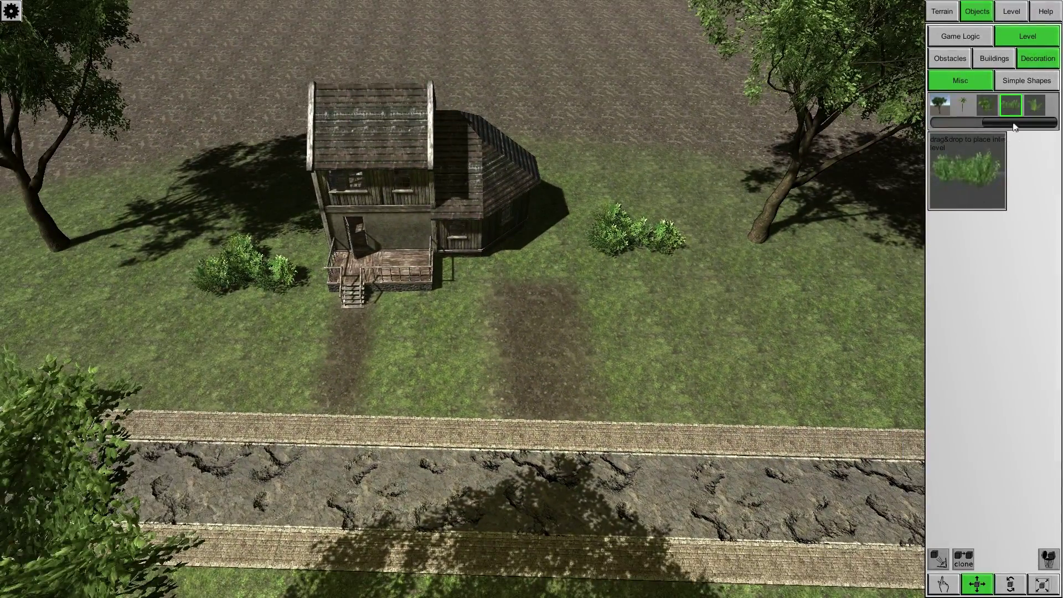
Show the Simple Shapes category of decoration objects and look over the area in front of the house
left_click(1031, 85)
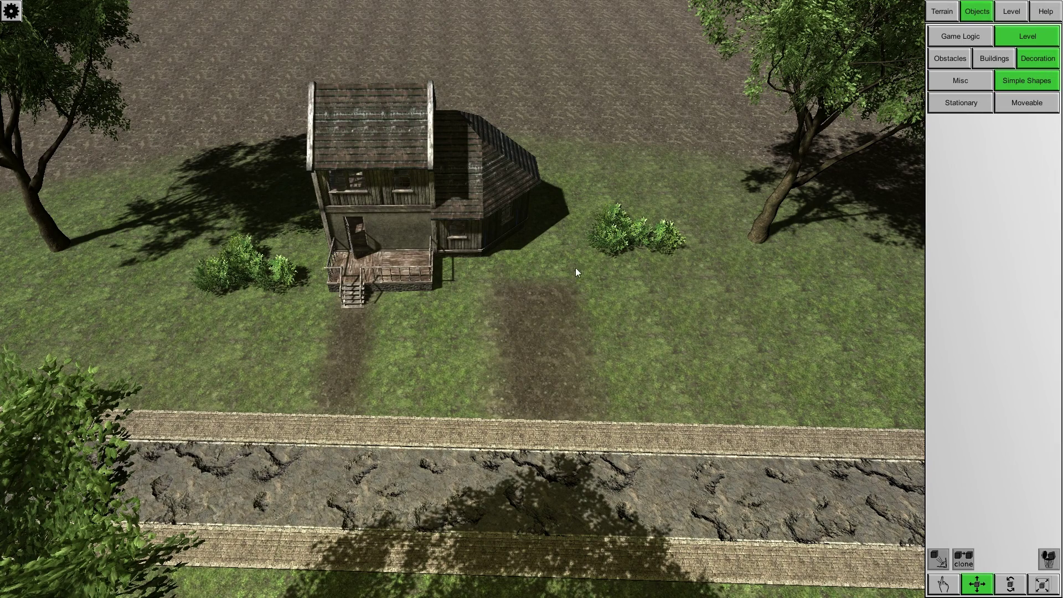
right_click_drag(576, 267, 557, 285)
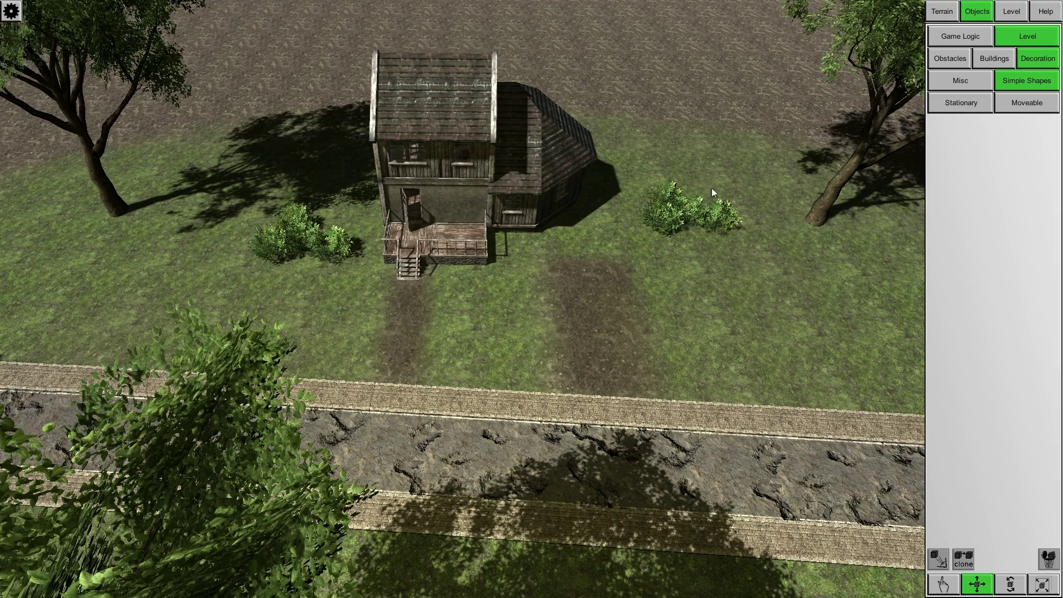
right_click_drag(713, 188, 724, 203)
scroll(725, 203, "down", 2)
scroll(474, 237, "up", 5)
right_click_drag(474, 238, 508, 277)
Render the level icon with the house, its front path and the nearby bush framed in the view
right_click_drag(840, 364, 448, 330)
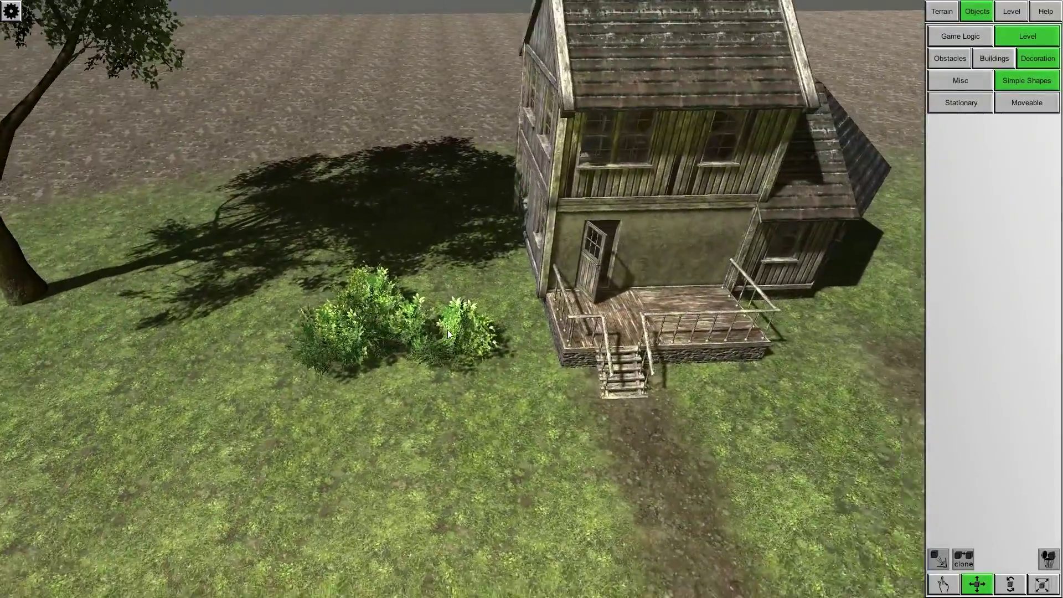
left_click(1012, 11)
right_click_drag(780, 140, 789, 215)
left_click(997, 586)
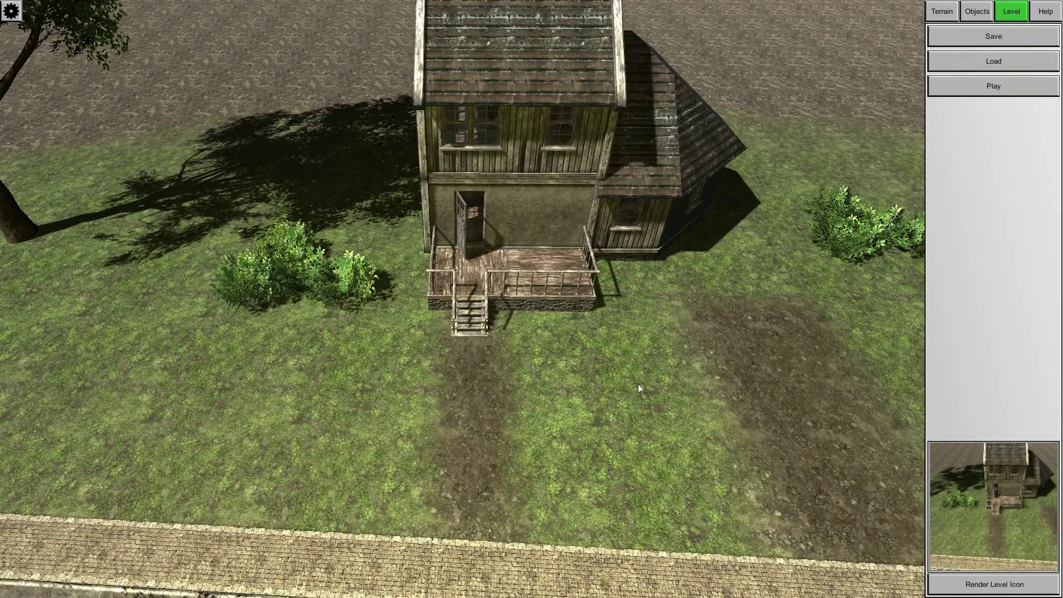
Save the level to its level file and dismiss the confirmation
right_click_drag(544, 321, 580, 319)
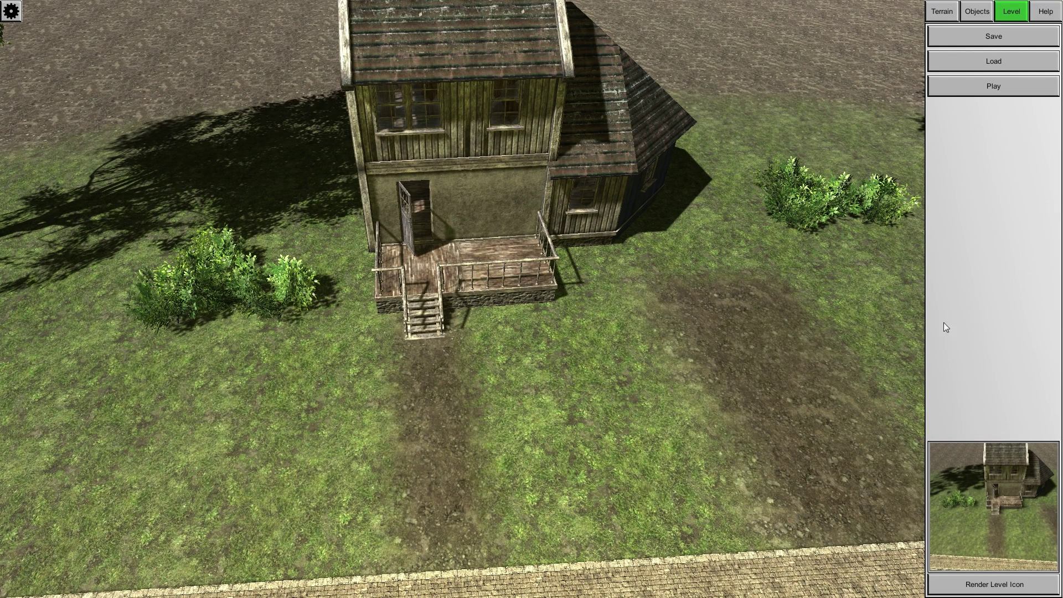
left_click(998, 38)
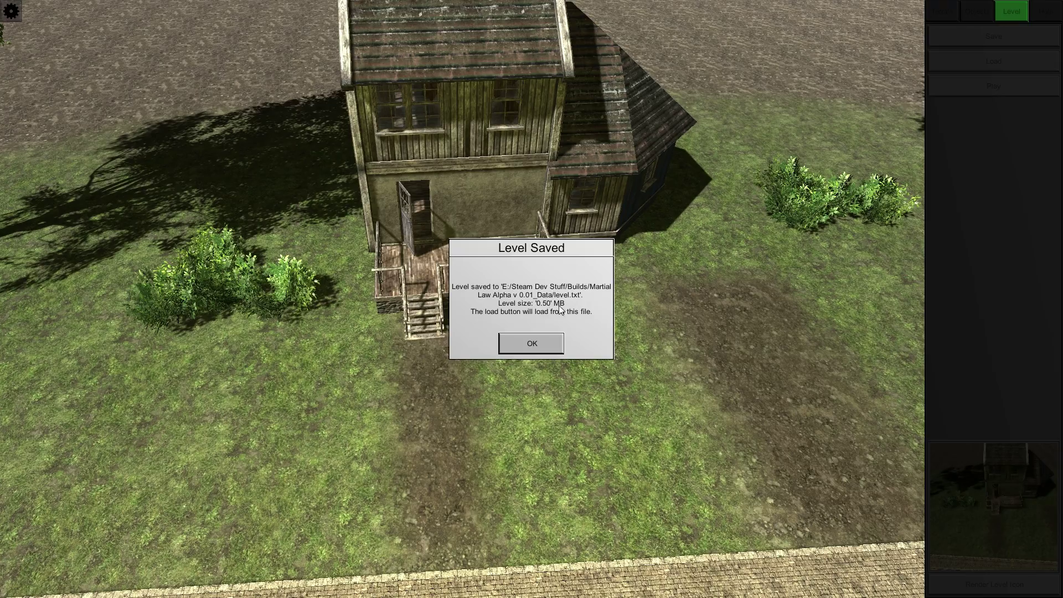
left_click(540, 344)
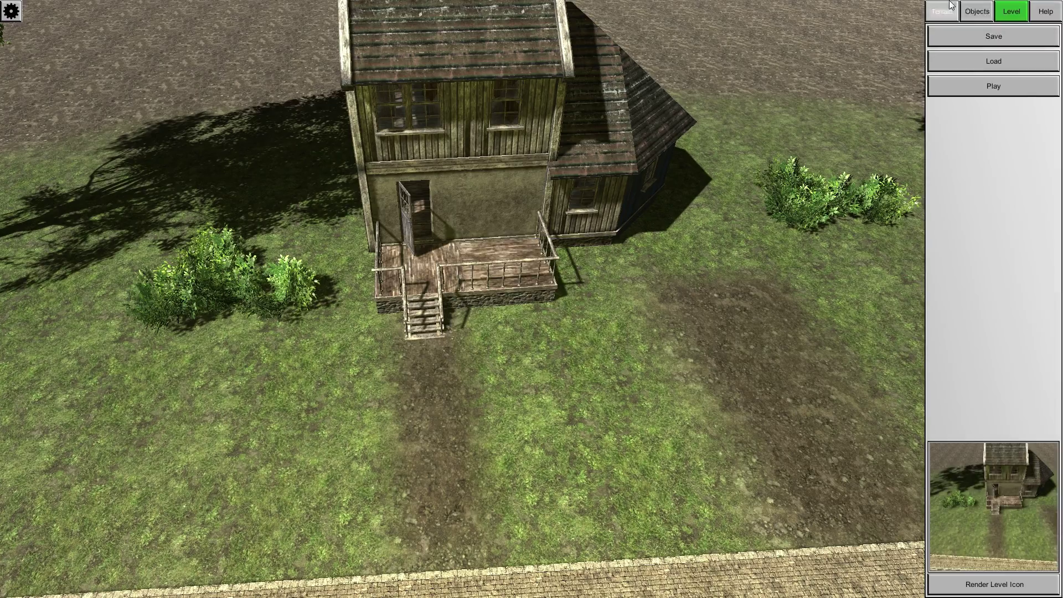
Place the Game Logic object of the man in orange on the grass in front of the bush beside the porch
right_click_drag(765, 178, 465, 321)
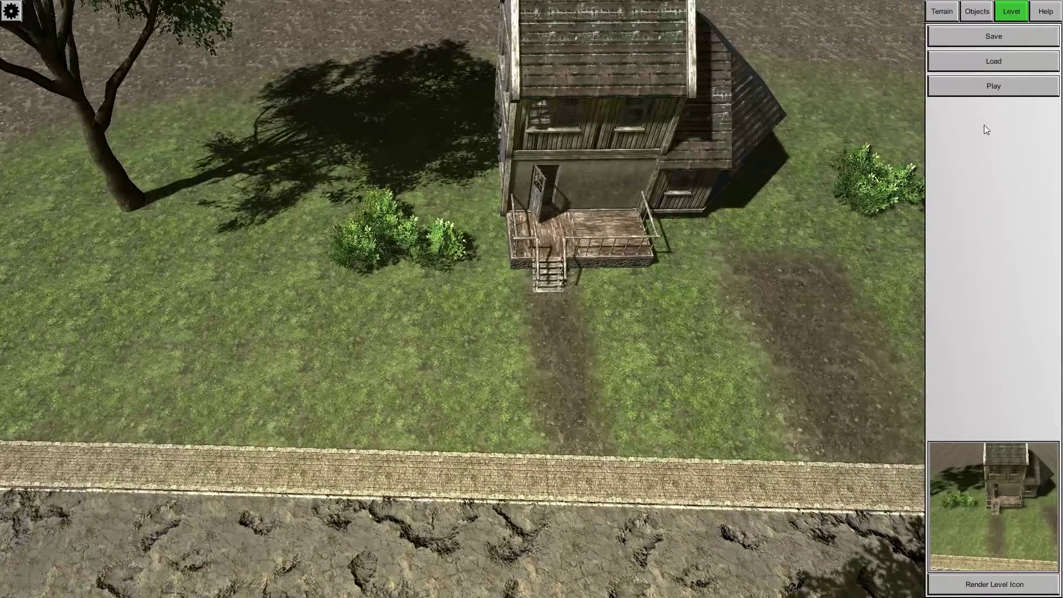
left_click(968, 13)
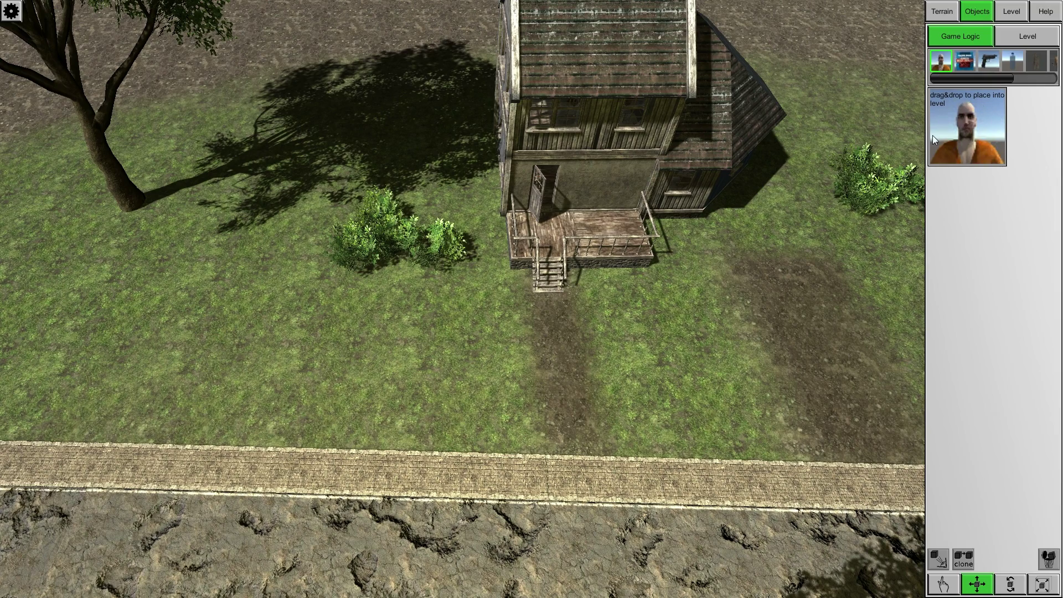
left_click_drag(965, 132, 353, 316)
Examine the cardboard box object placed on the grass near the bush from several angles up close
right_click_drag(354, 316, 551, 278)
key("w")
key("s")
key("a")
key("s")
key("d")
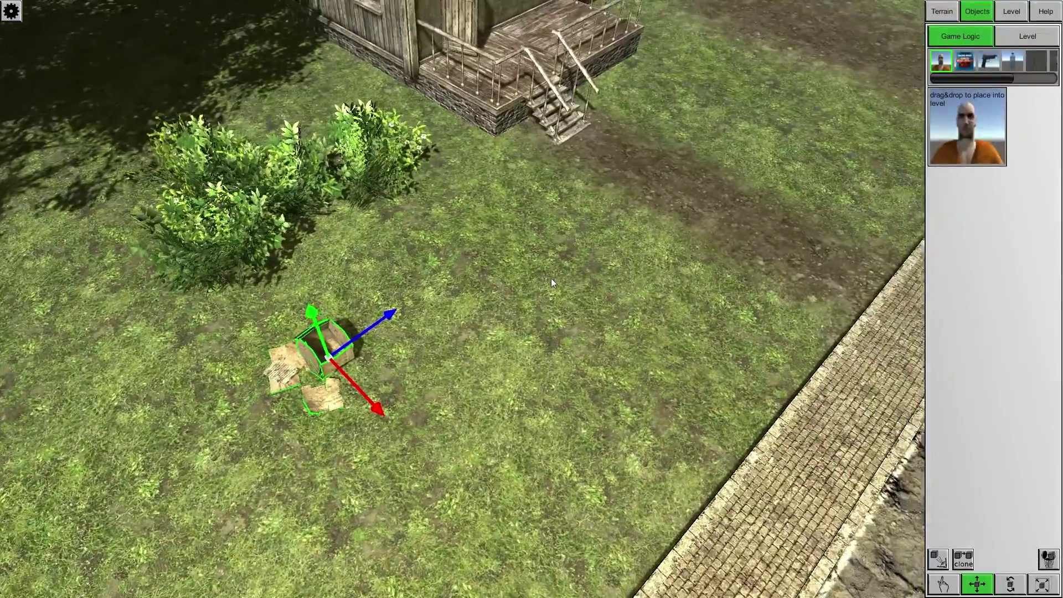
key("w")
right_click_drag(608, 389, 434, 285)
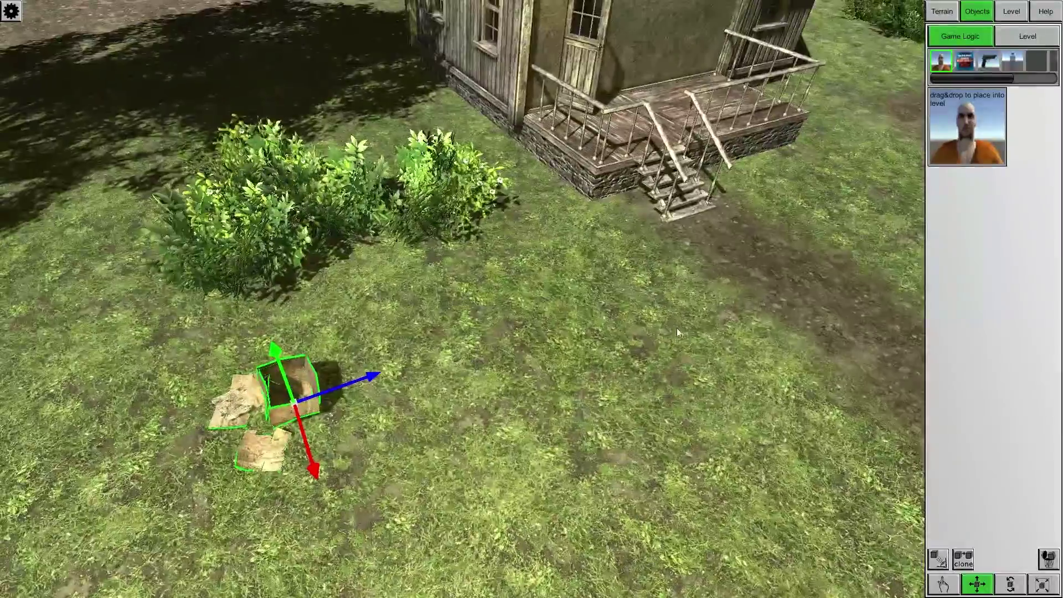
right_click_drag(677, 328, 560, 294)
right_click_drag(537, 260, 507, 285)
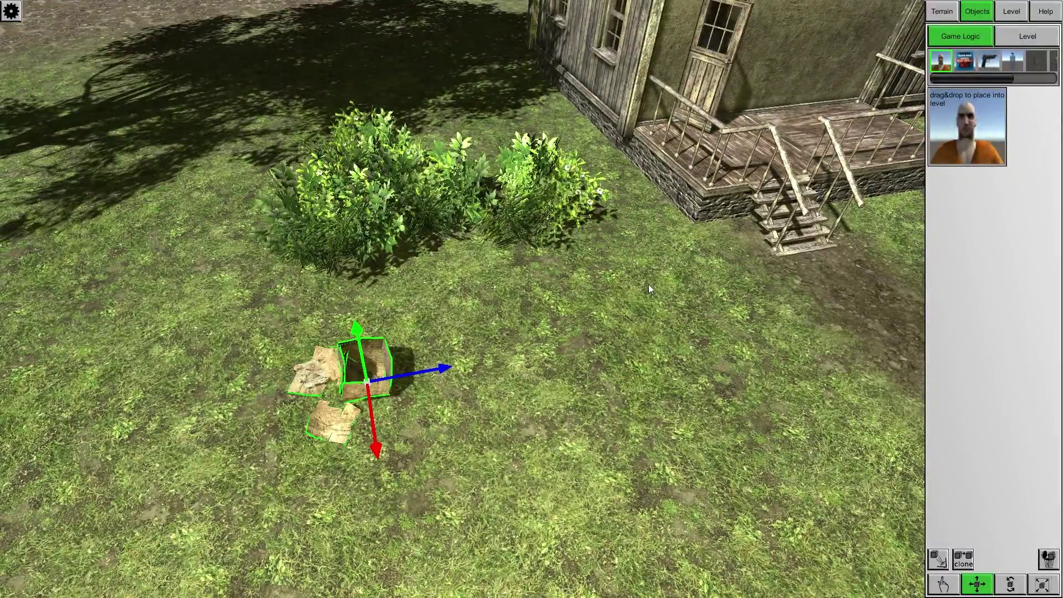
mouse_move(552, 283)
right_mouse_down()
mouse_move(504, 267)
mouse_move(547, 296)
right_mouse_up()
Place three more of the man-in-orange objects around the level, including one by the tree beside the house and one near the hut
left_click(973, 69)
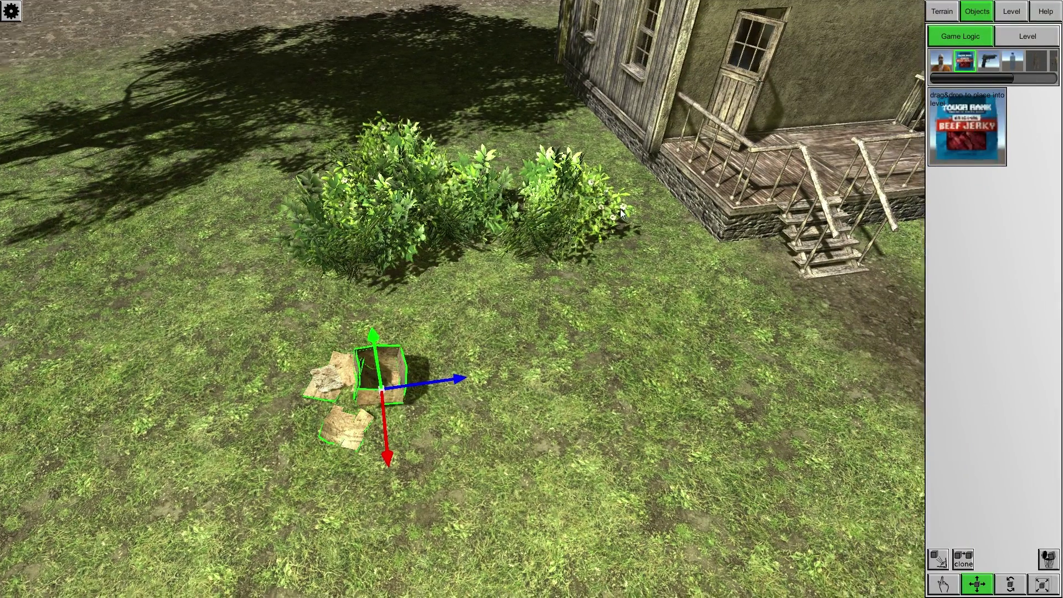
right_click_drag(620, 208, 834, 105)
left_click(941, 61)
scroll(656, 173, "down", 5)
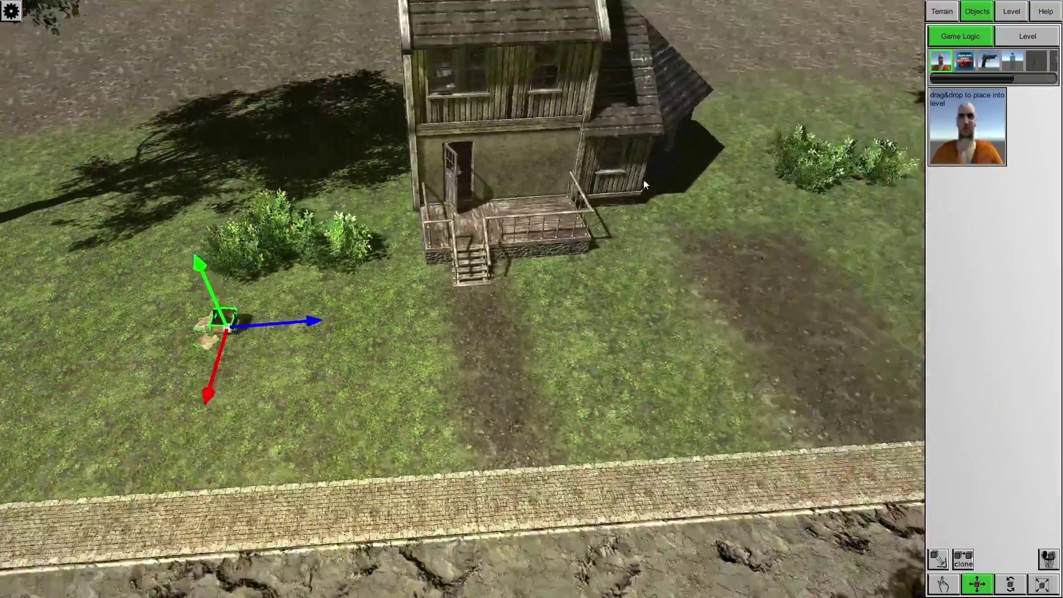
left_click_drag(997, 135, 765, 149)
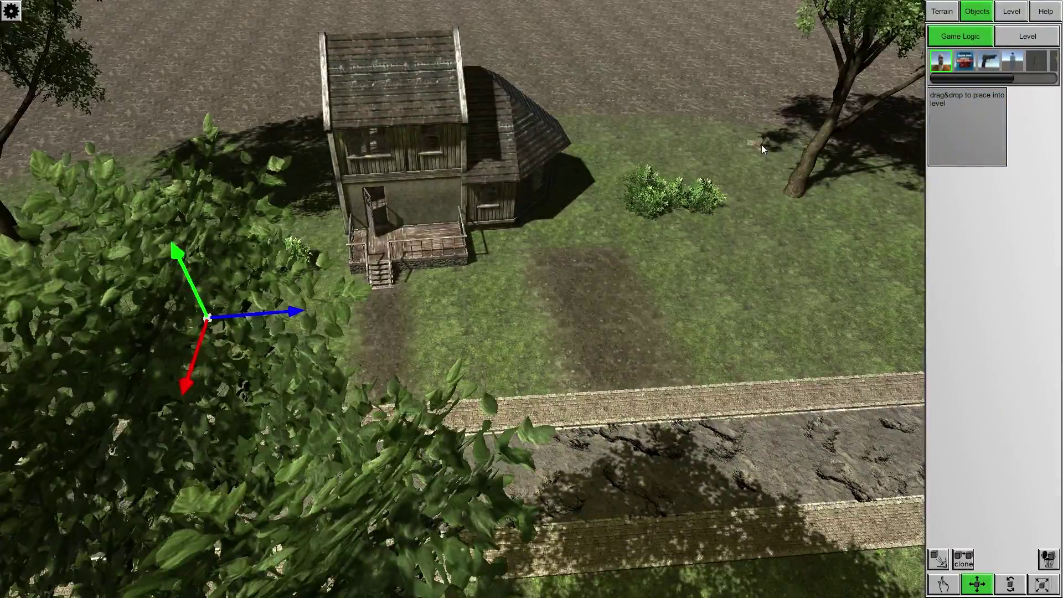
right_click_drag(764, 150, 767, 330)
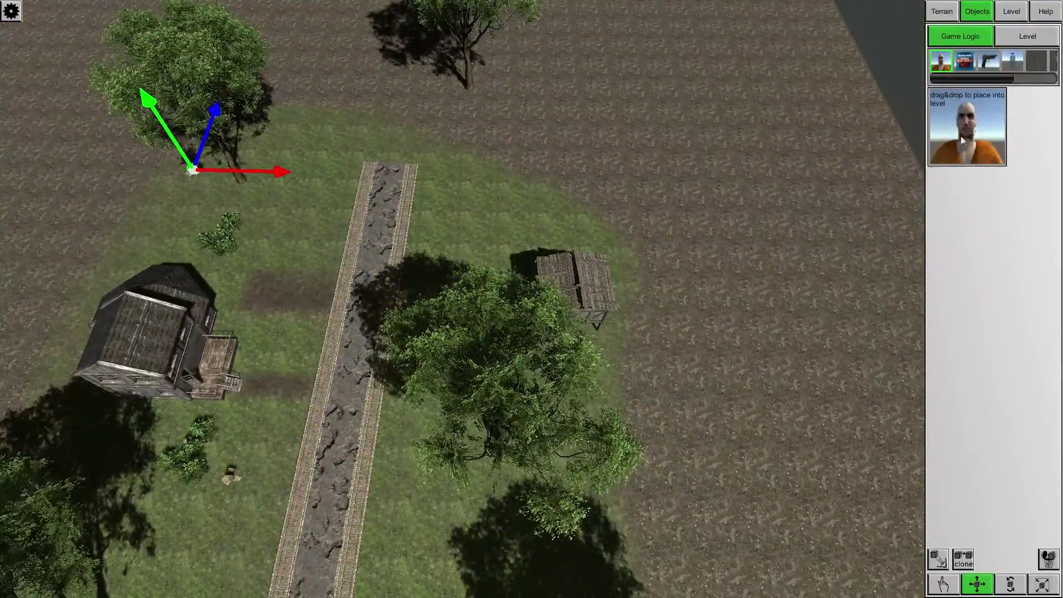
left_click_drag(962, 135, 504, 205)
right_click_drag(473, 135, 807, 97)
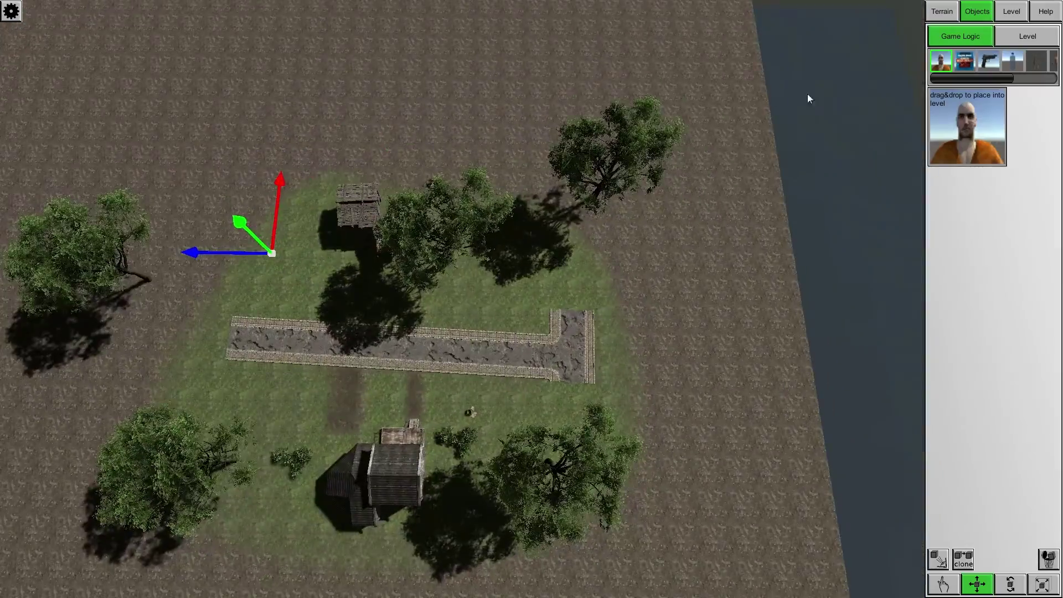
left_click_drag(995, 130, 554, 239)
right_click_drag(696, 242, 453, 318)
scroll(471, 315, "up", 5)
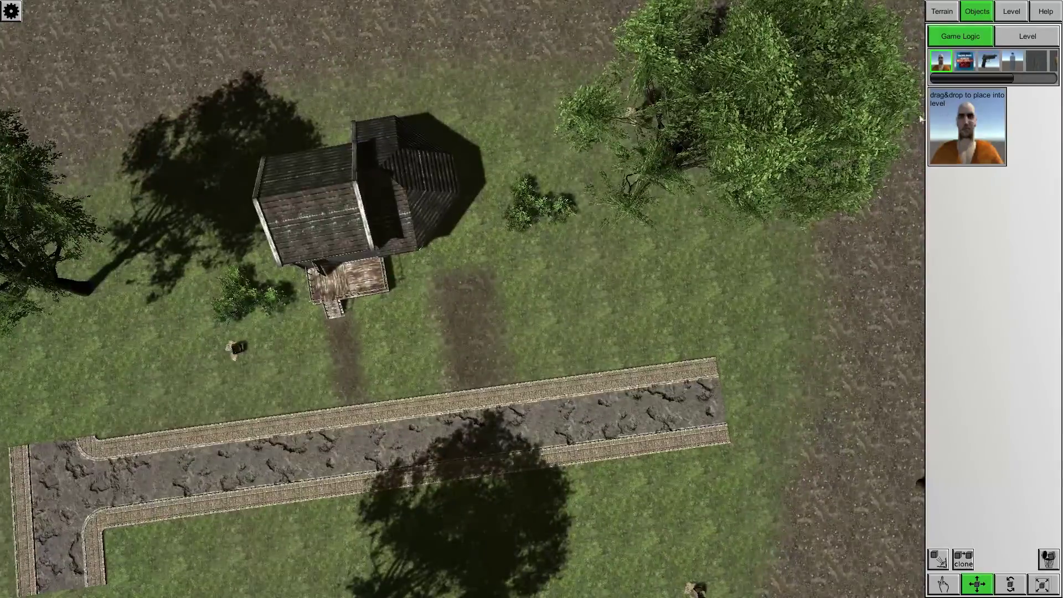
Look through the other Game Logic objects, including the beef jerky, pistol, bottle, butterfly and leopard
left_click(967, 65)
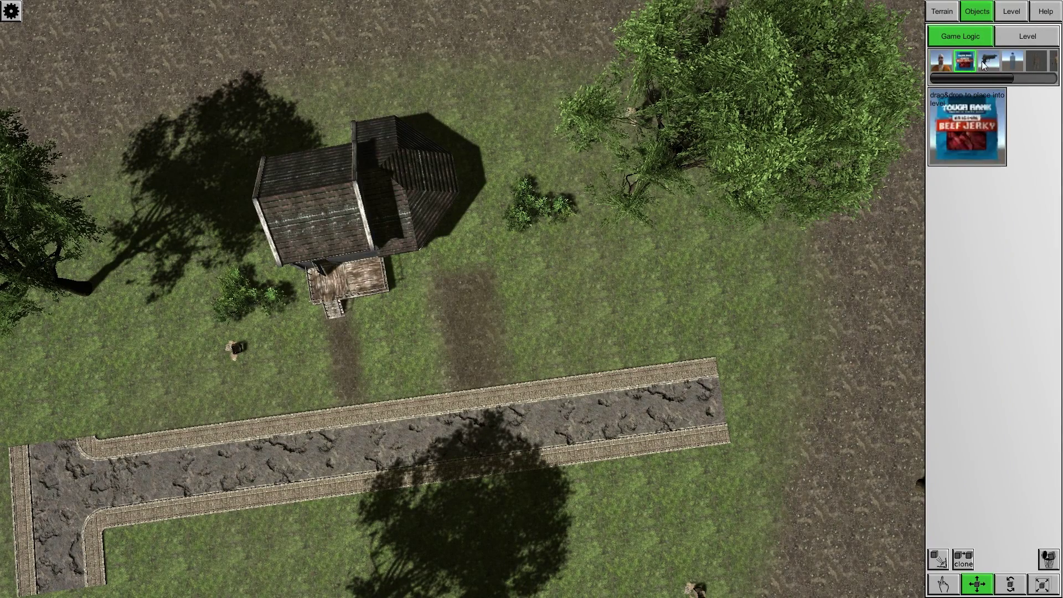
left_click(990, 62)
left_click(1016, 61)
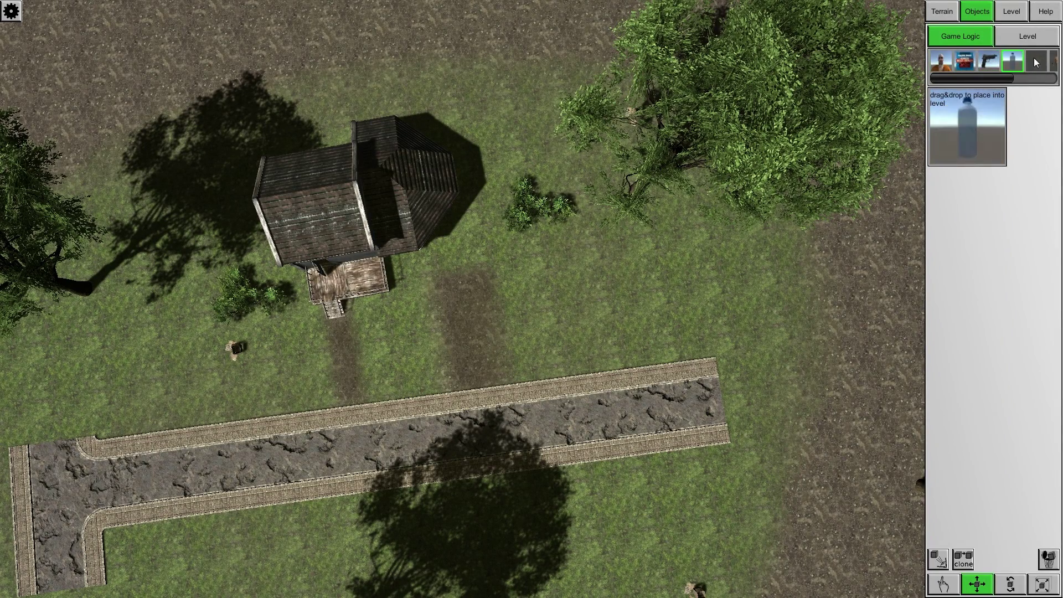
left_click(1035, 61)
left_click_drag(1001, 75, 1052, 78)
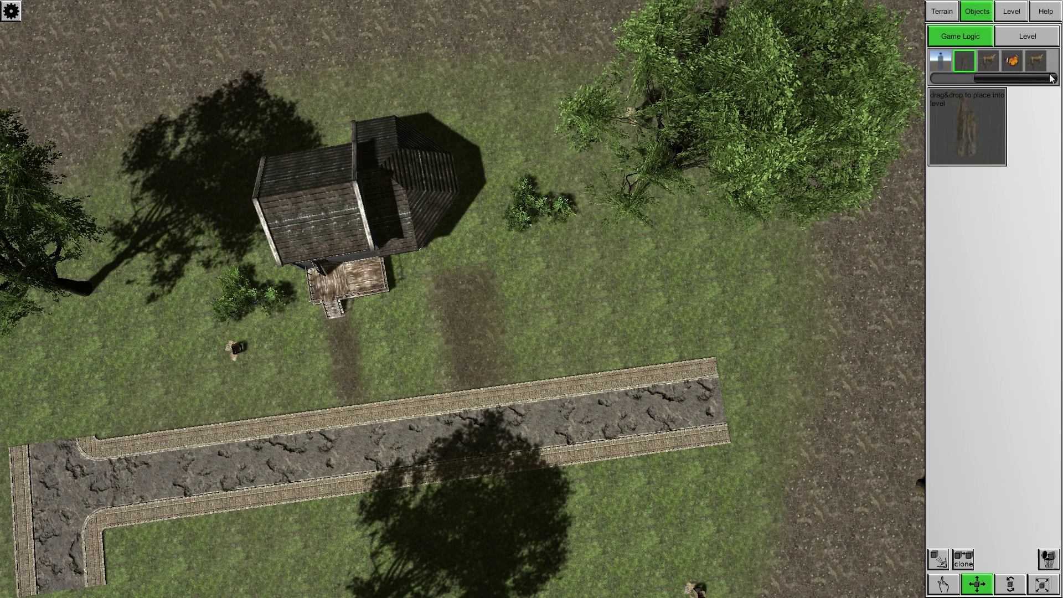
left_click(1012, 62)
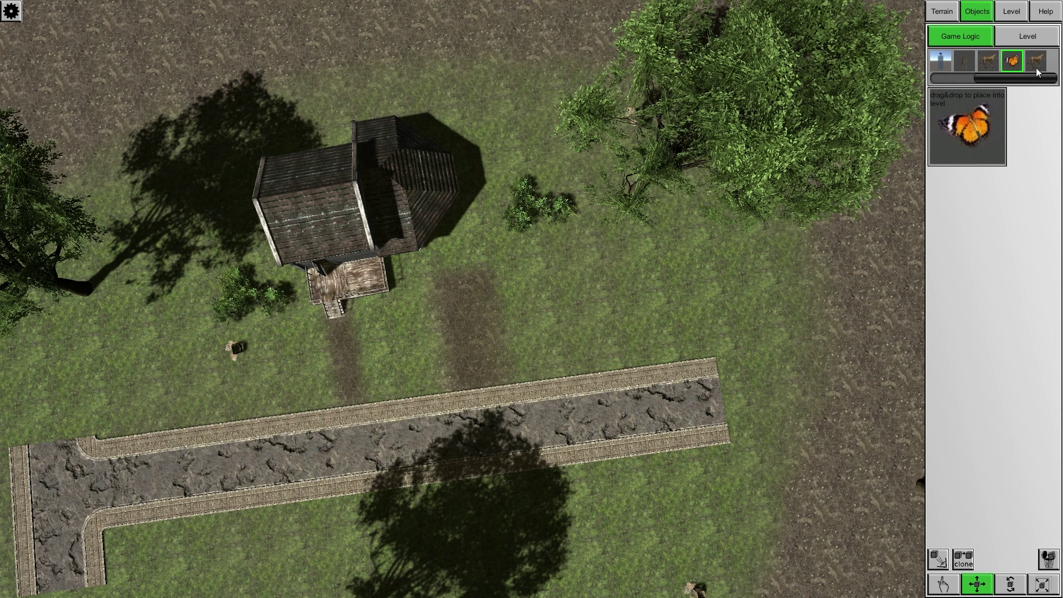
left_click(990, 61)
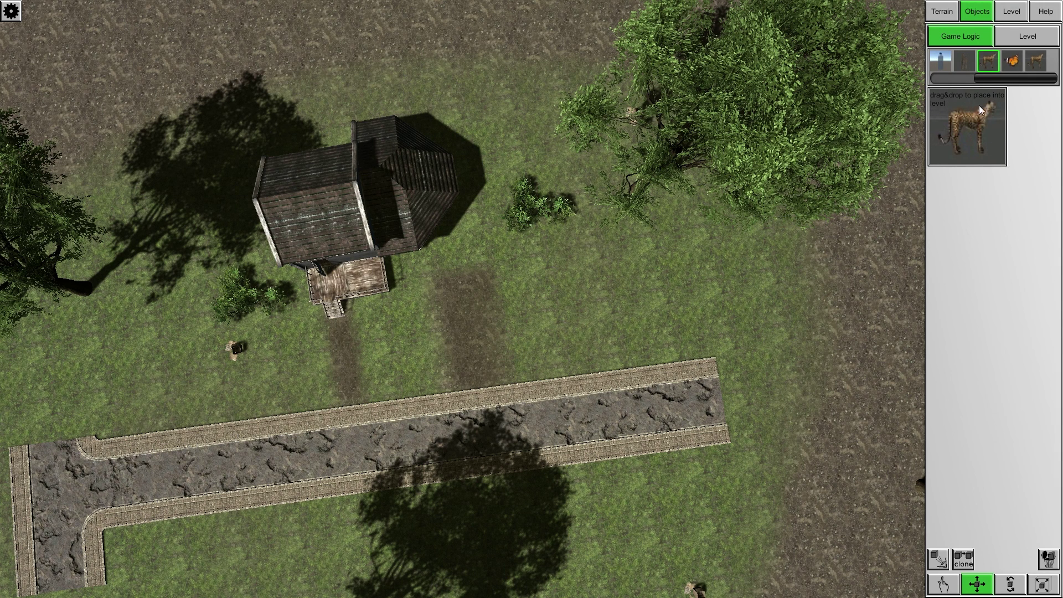
left_click(1031, 64)
left_click_drag(1041, 80, 967, 77)
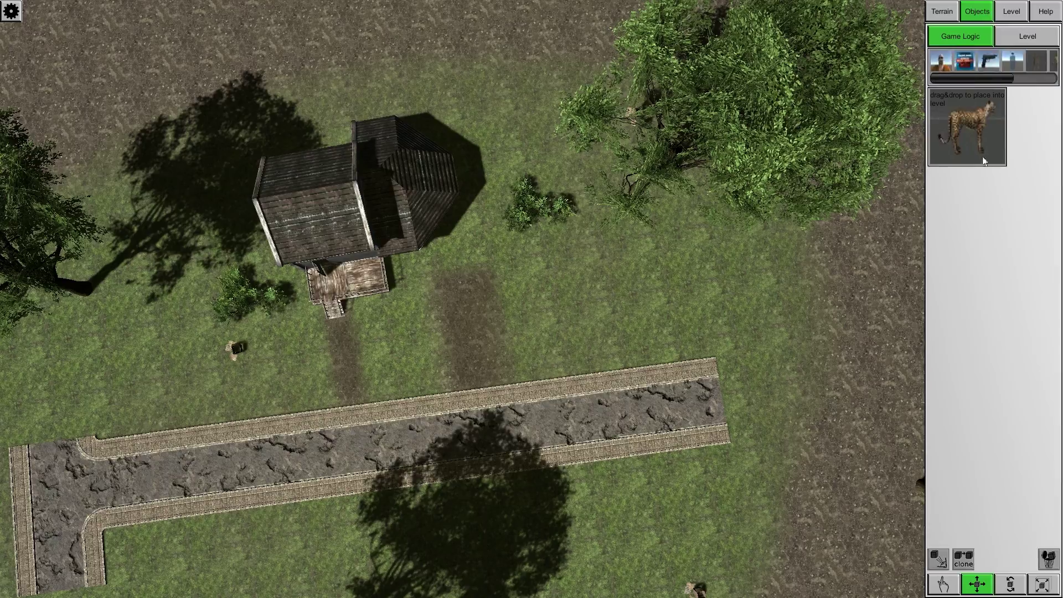
Survey the road, the house and the wooden hut from low viewpoints by turning the camera around
right_click_drag(654, 288, 545, 235)
scroll(520, 300, "up", 2)
scroll(545, 235, "up", 4)
right_click_drag(444, 346, 457, 370)
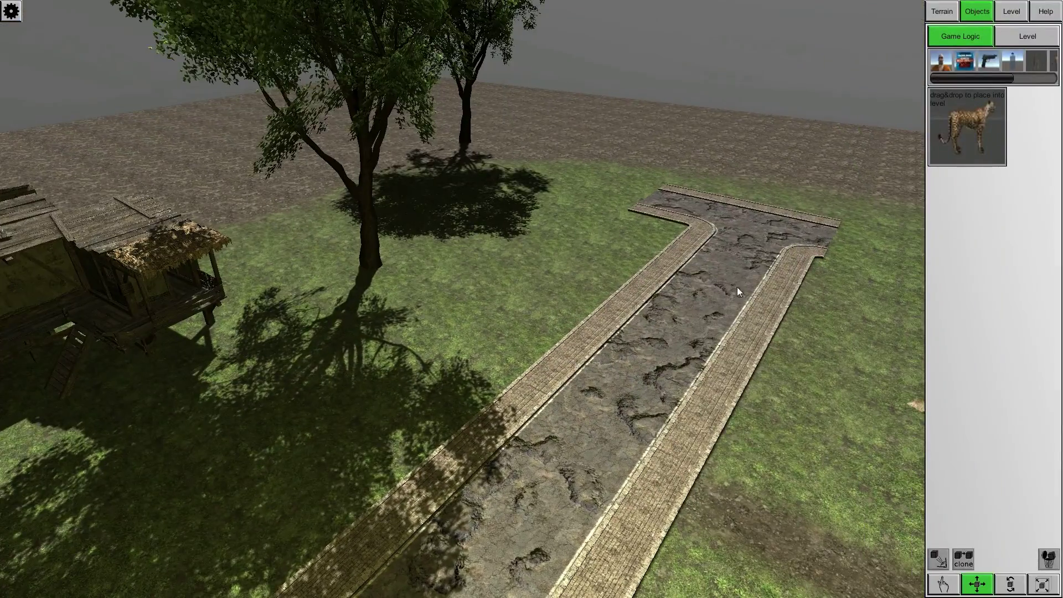
right_click_drag(284, 233, 633, 322)
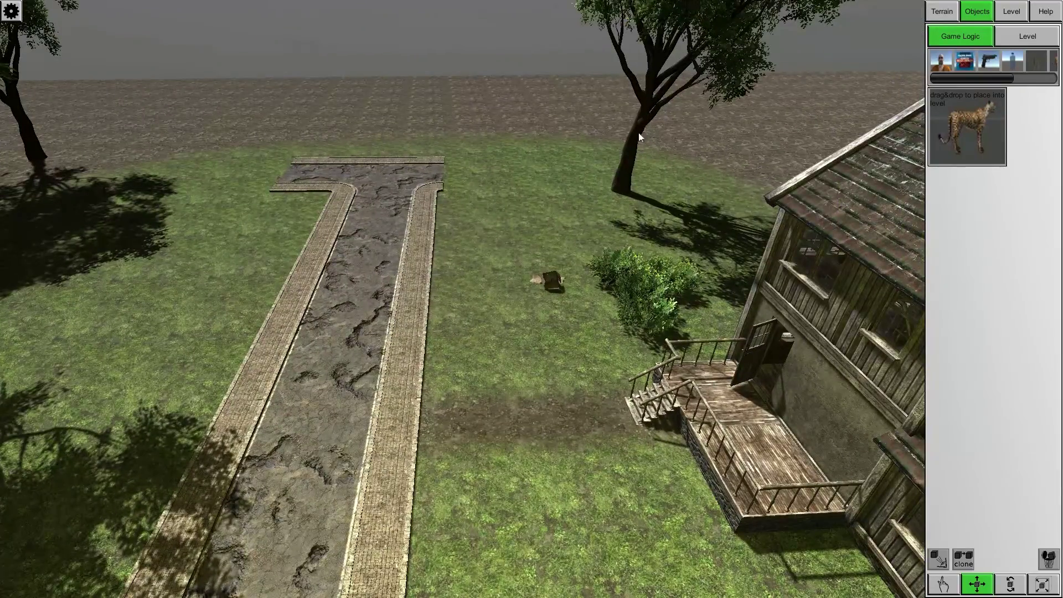
right_click_drag(600, 284, 324, 287)
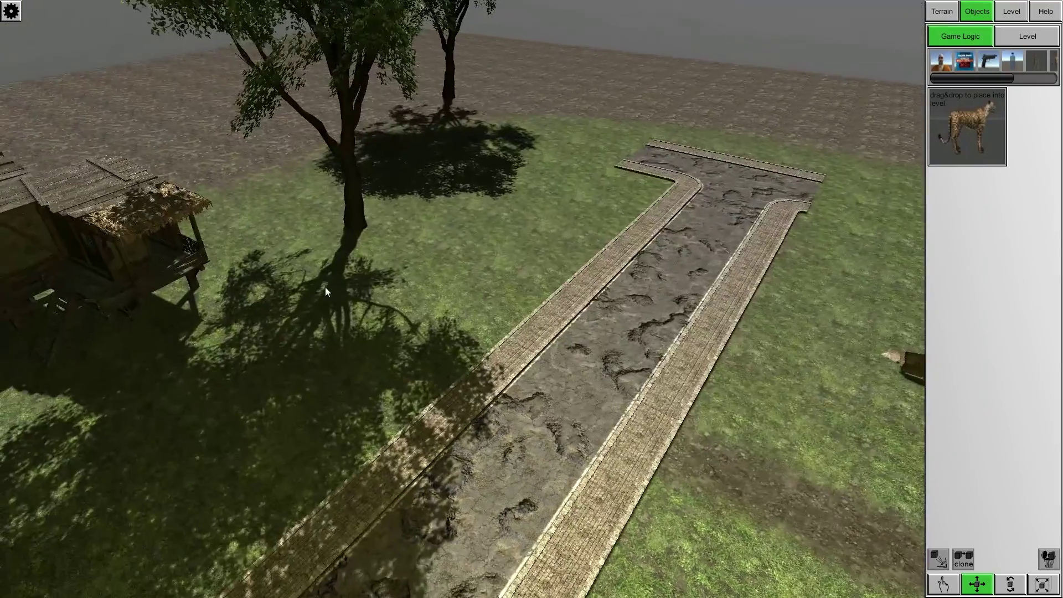
right_click_drag(589, 208, 377, 352)
right_click_drag(293, 368, 366, 338)
right_click_drag(626, 228, 372, 251)
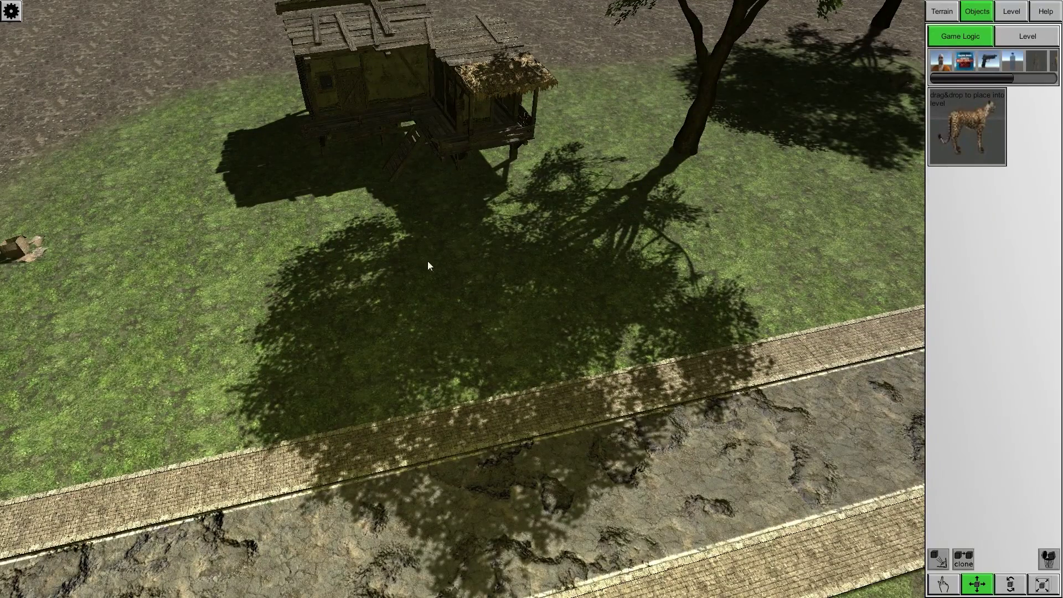
right_click_drag(596, 374, 462, 384)
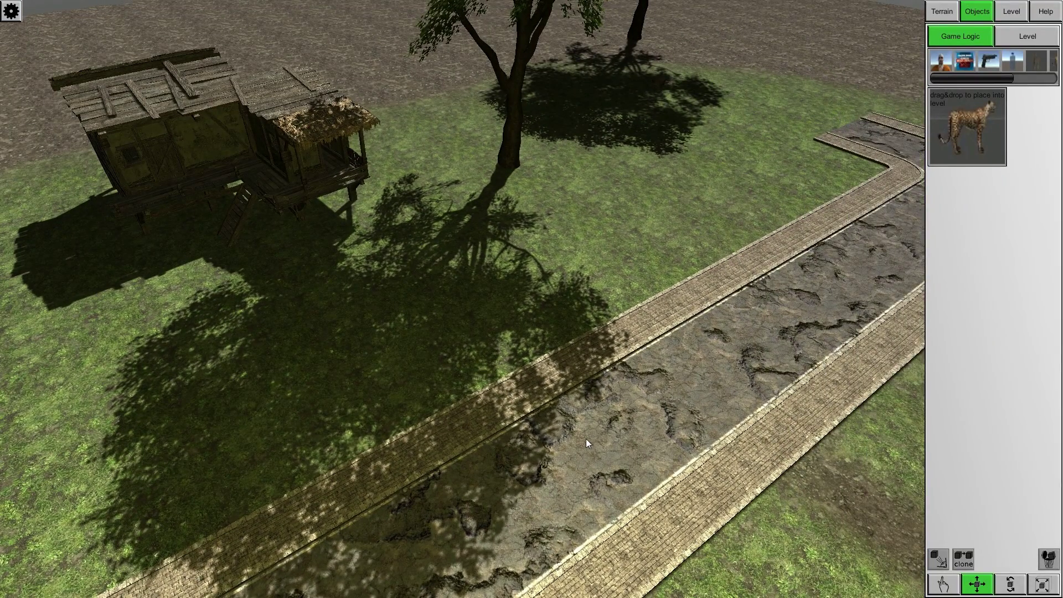
Examine the wooden hut, the tree shadows and the road from raised viewpoints, turning round to the house
right_click_drag(586, 439, 583, 348)
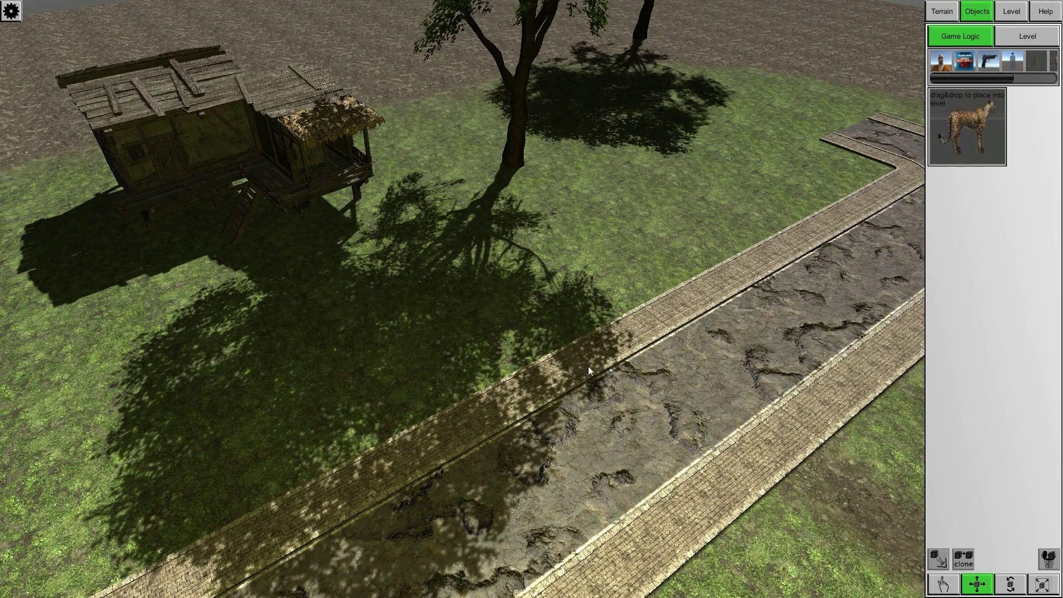
right_click_drag(746, 346, 709, 216)
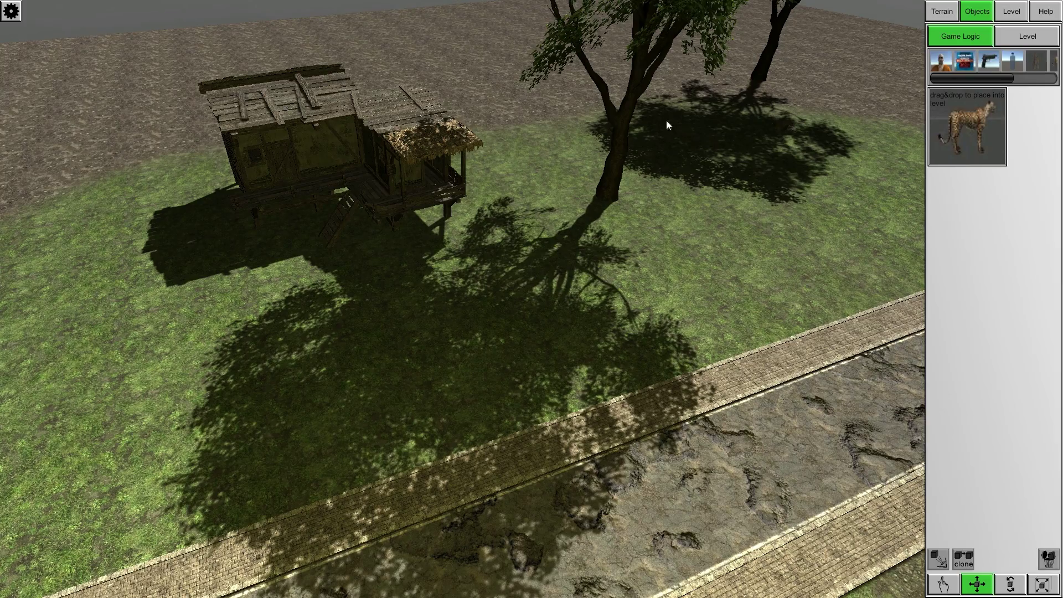
right_click_drag(734, 220, 633, 258)
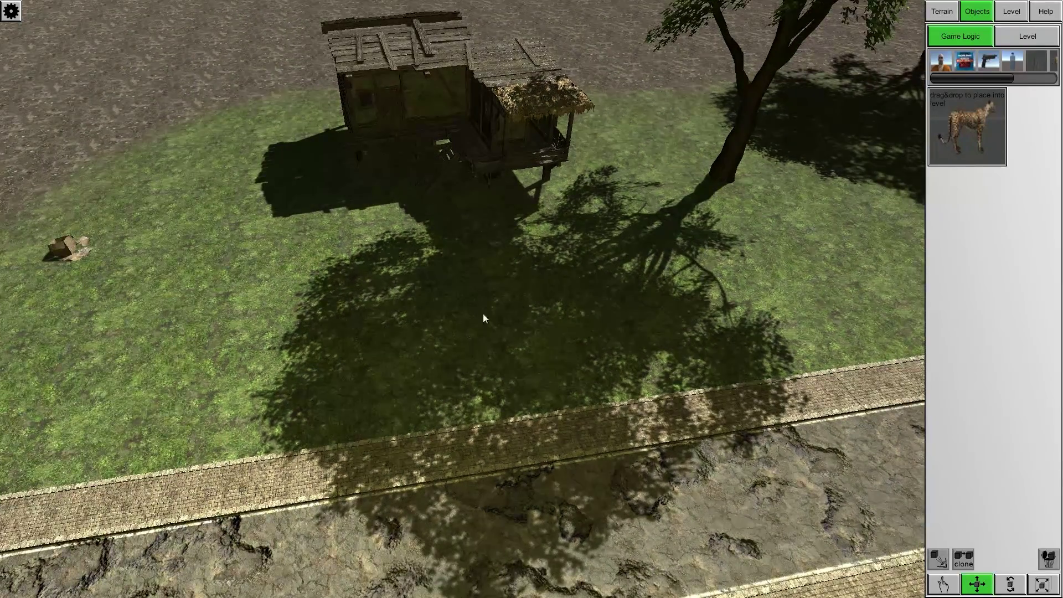
right_click_drag(484, 319, 563, 330)
right_click_drag(648, 222, 597, 224)
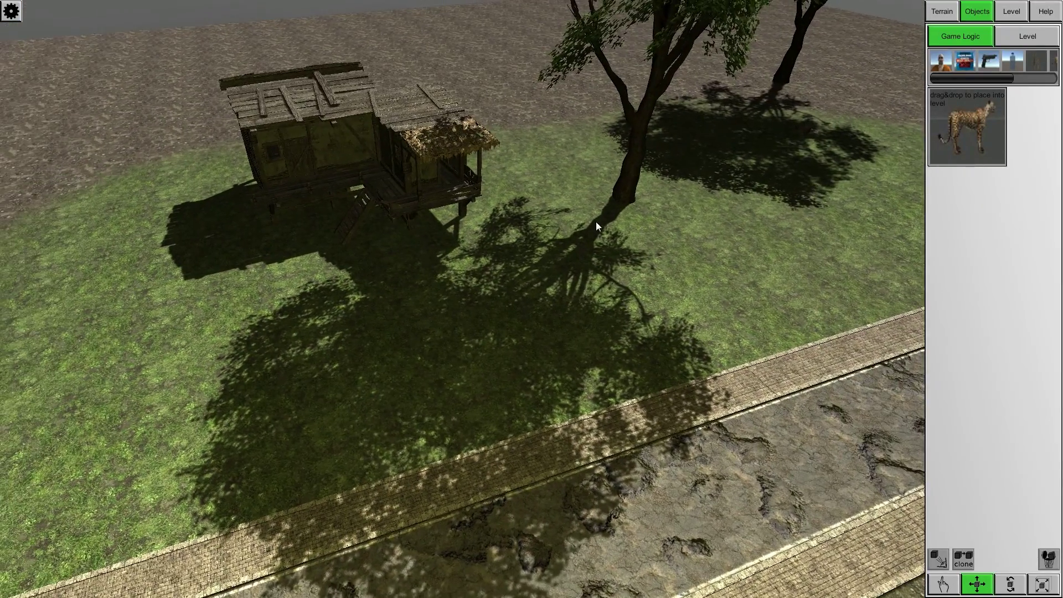
right_click_drag(472, 171, 464, 238)
right_click_drag(571, 271, 610, 320)
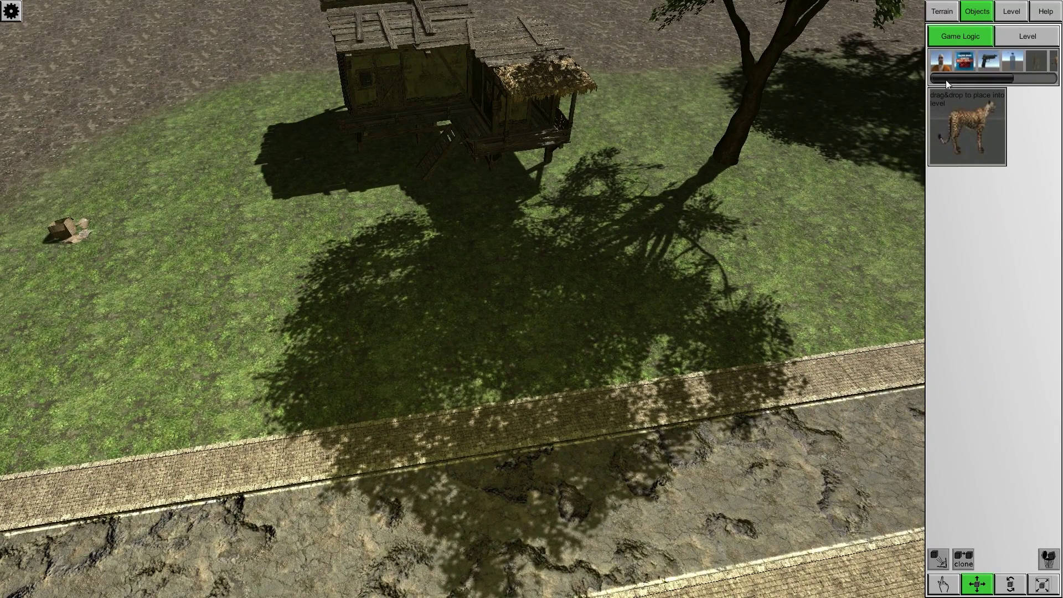
mouse_move(946, 80)
left_mouse_down()
mouse_move(1013, 81)
mouse_move(853, 70)
mouse_move(1000, 87)
mouse_move(905, 73)
mouse_move(942, 82)
left_mouse_up()
right_click_drag(532, 222, 637, 194)
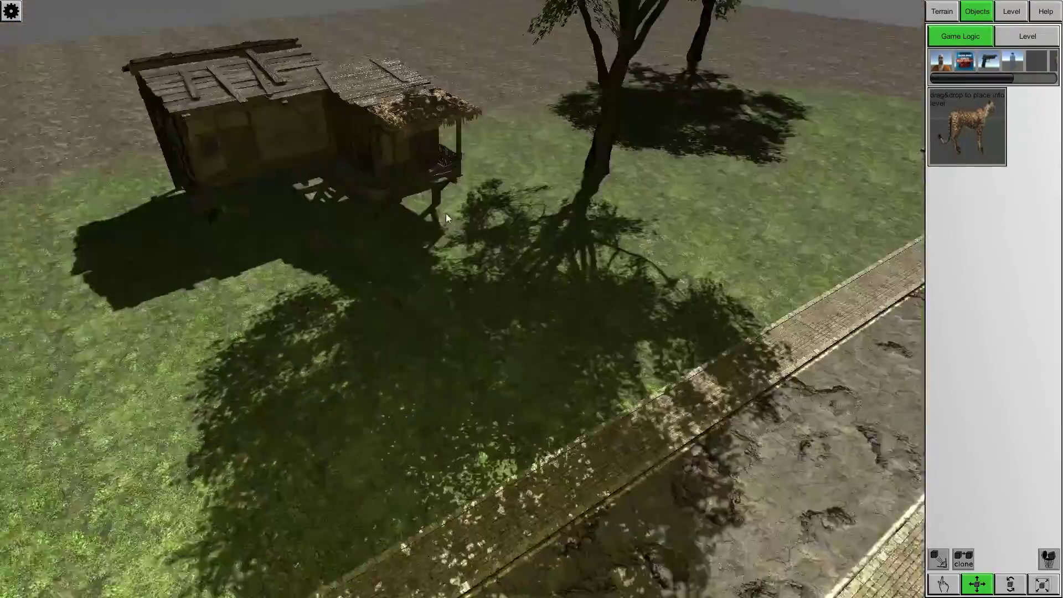
right_click_drag(446, 213, 556, 244)
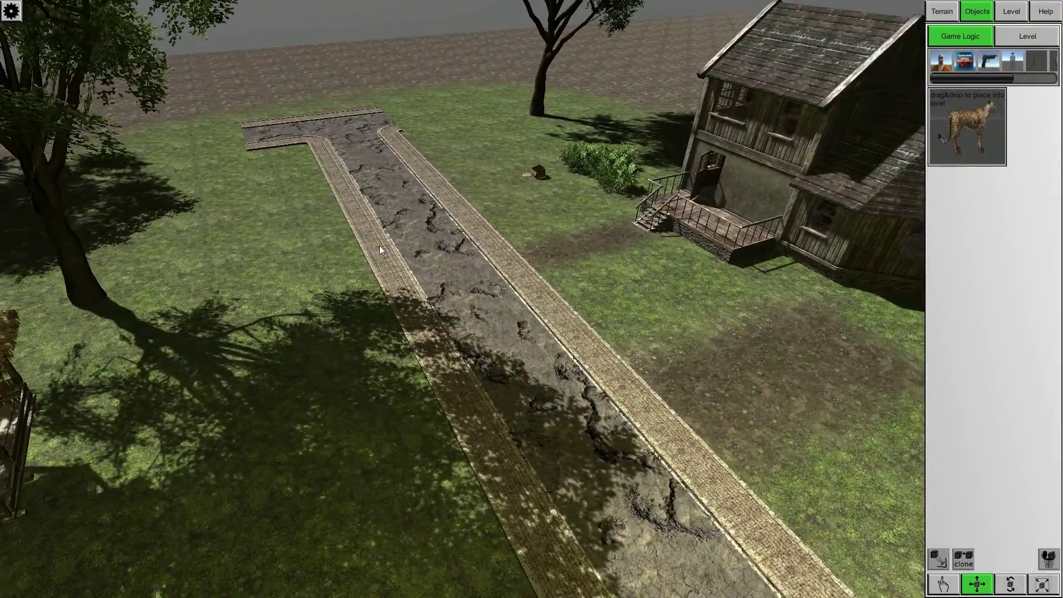
right_click_drag(375, 244, 698, 254)
Save the level and disconnect from the editor to return to the game's start screen
left_click(1012, 11)
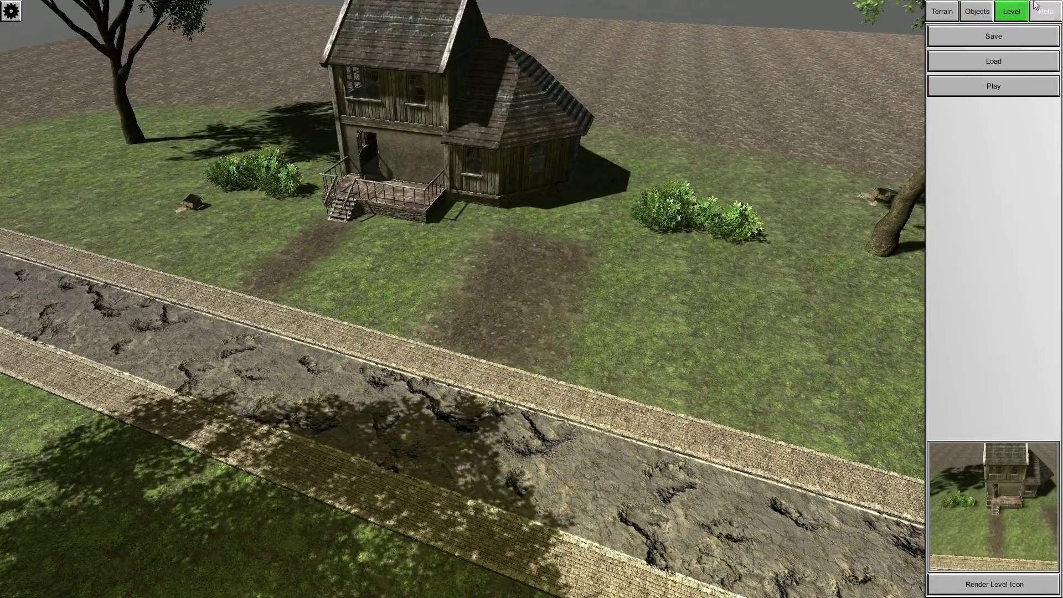
left_click(997, 36)
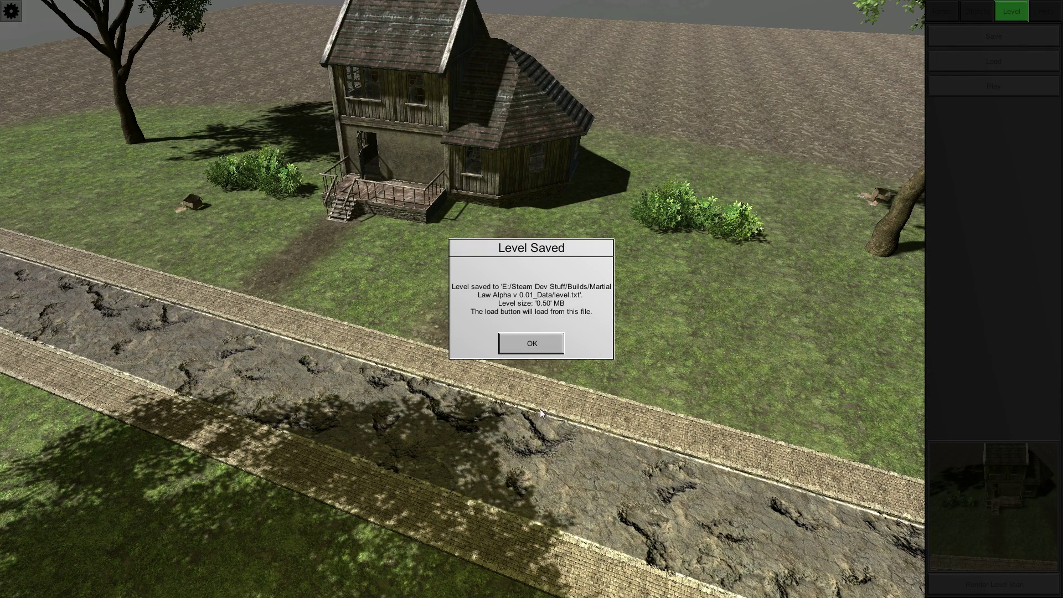
left_click(533, 333)
key("Escape")
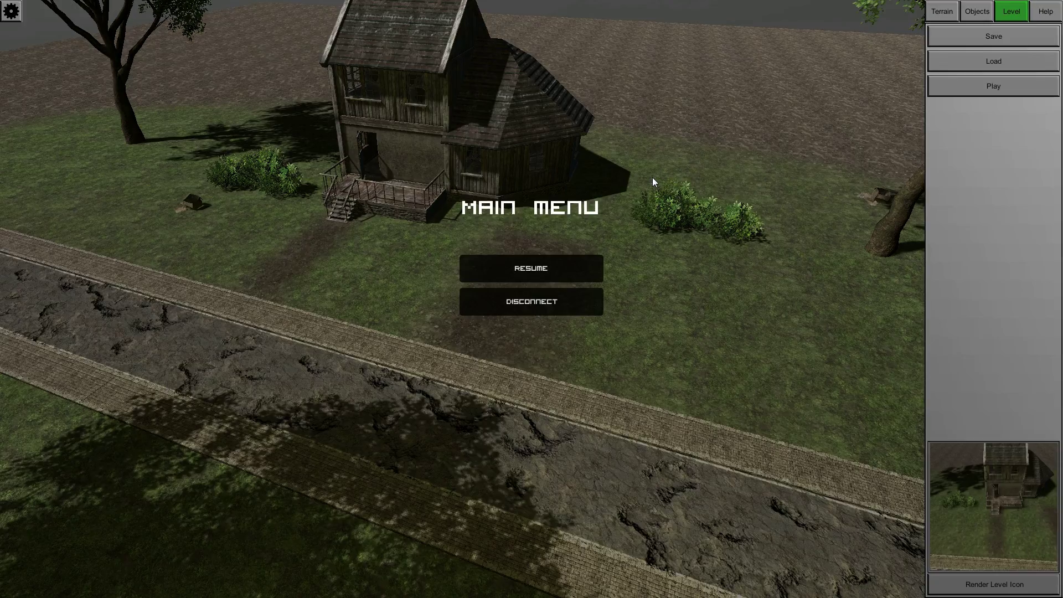
left_click(502, 311)
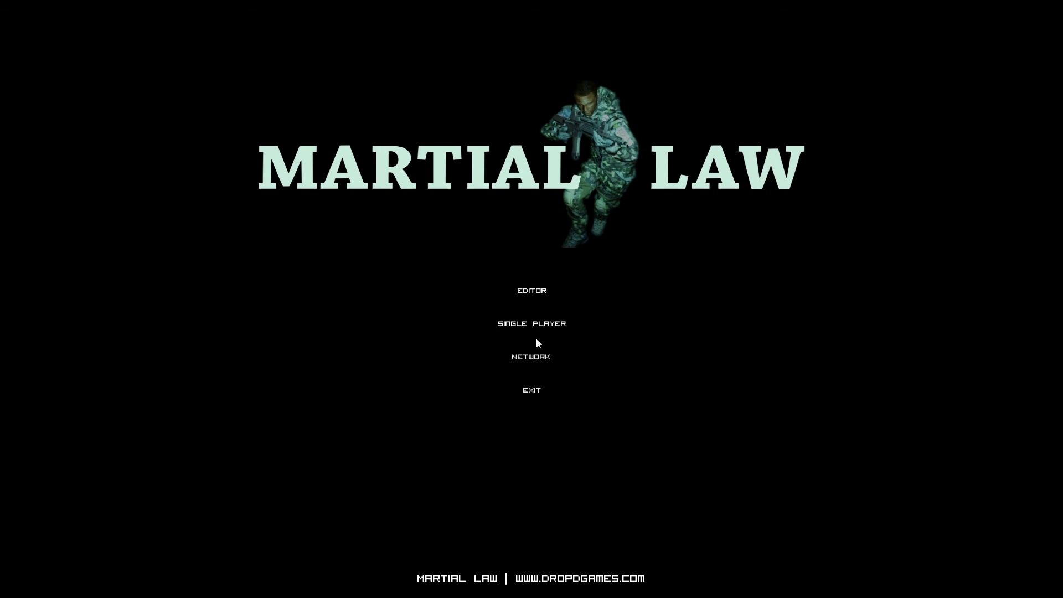
Try to host a network game on the level EM
left_click(534, 357)
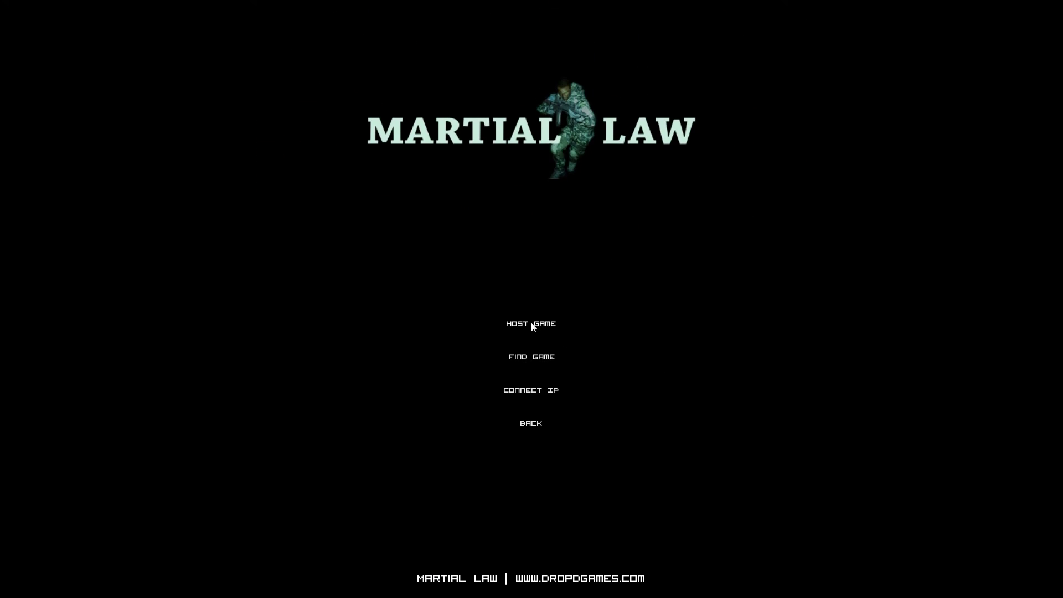
left_click(533, 326)
left_click(538, 322)
left_click(586, 302)
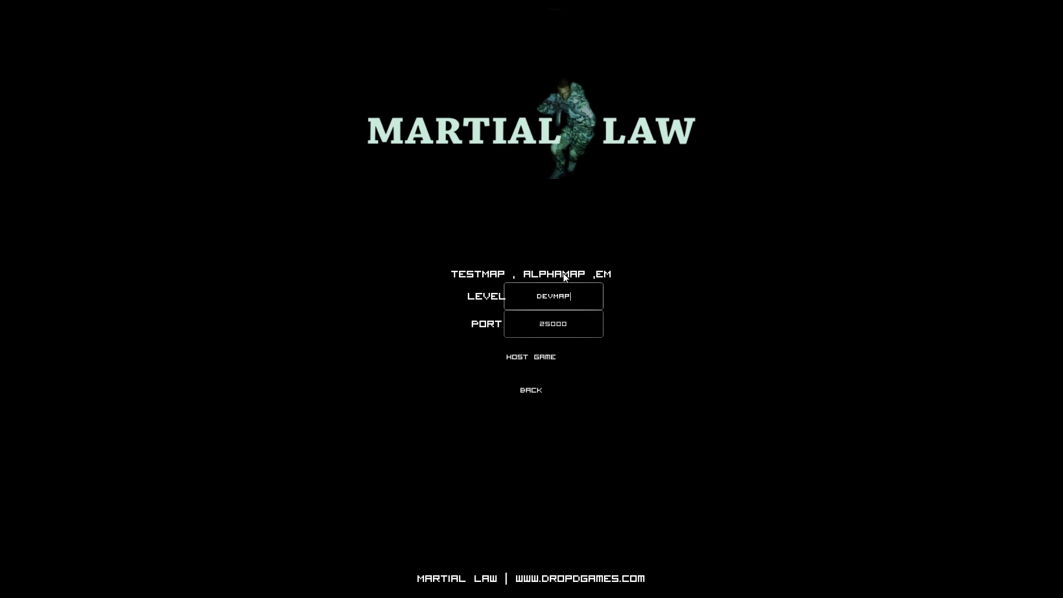
double_click(574, 294)
type("EM")
left_click(535, 358)
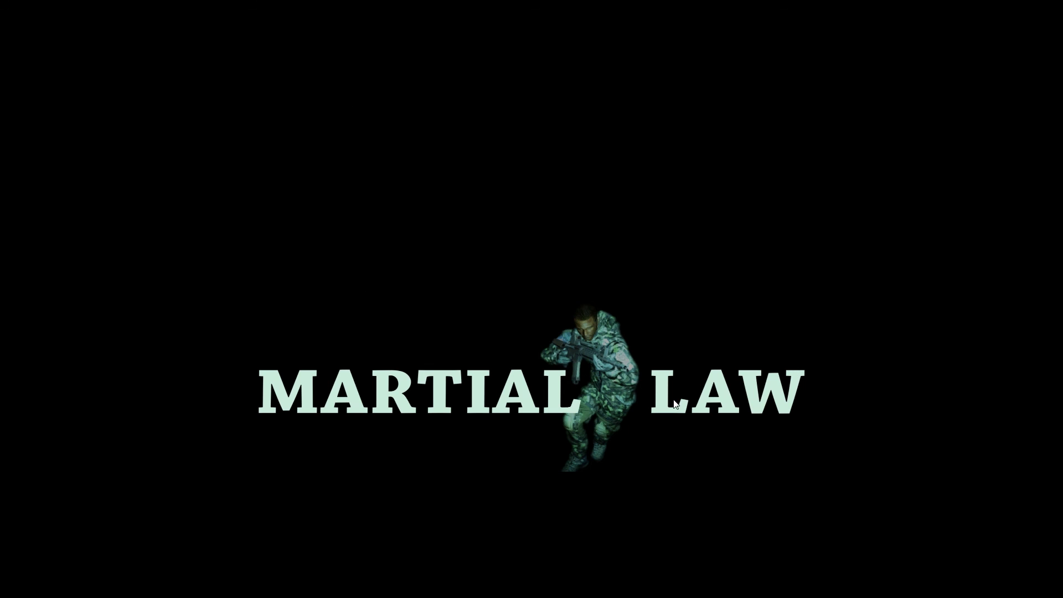
Host a local single-player game on the level em and spawn into its world
left_click(533, 357)
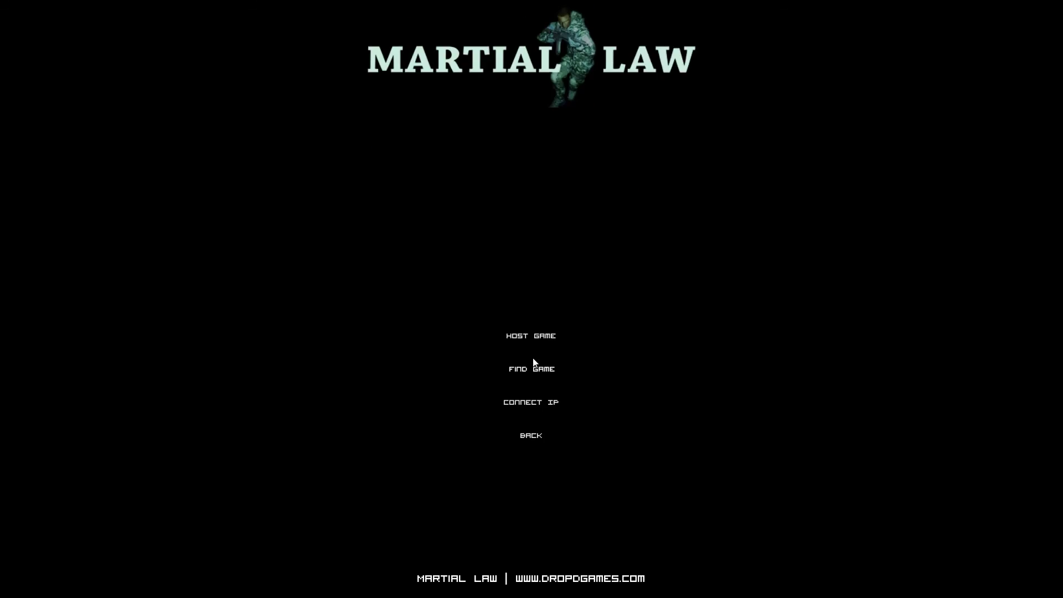
left_click(540, 326)
left_click(563, 359)
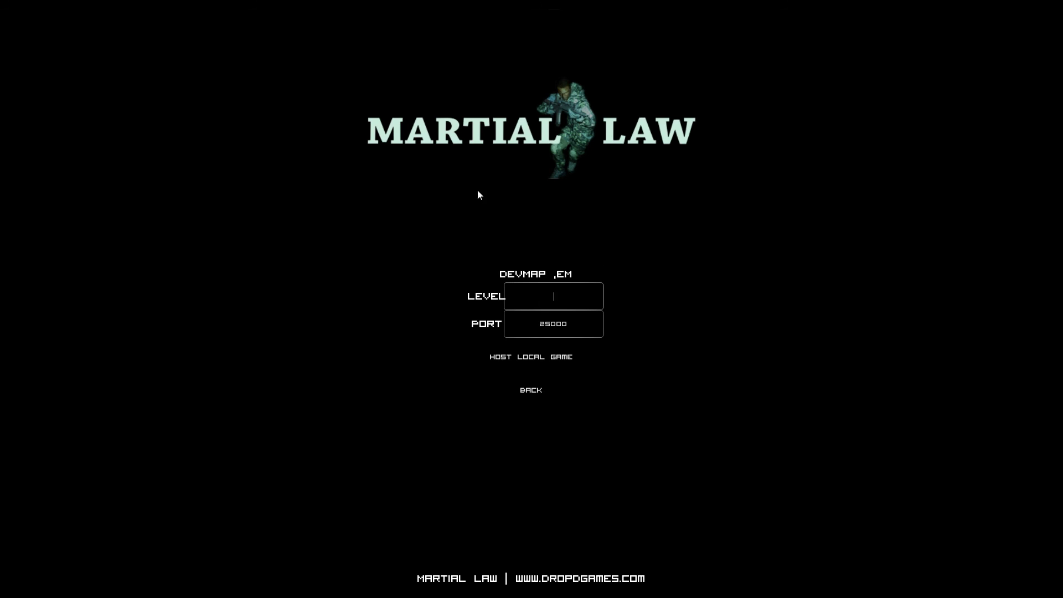
type("em")
left_click(541, 357)
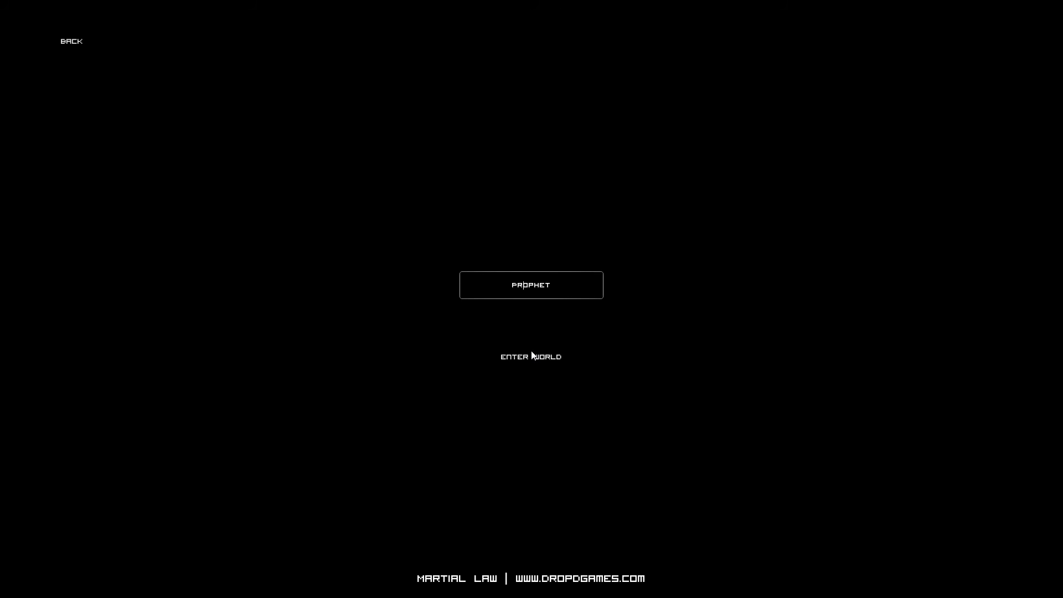
left_click(532, 353)
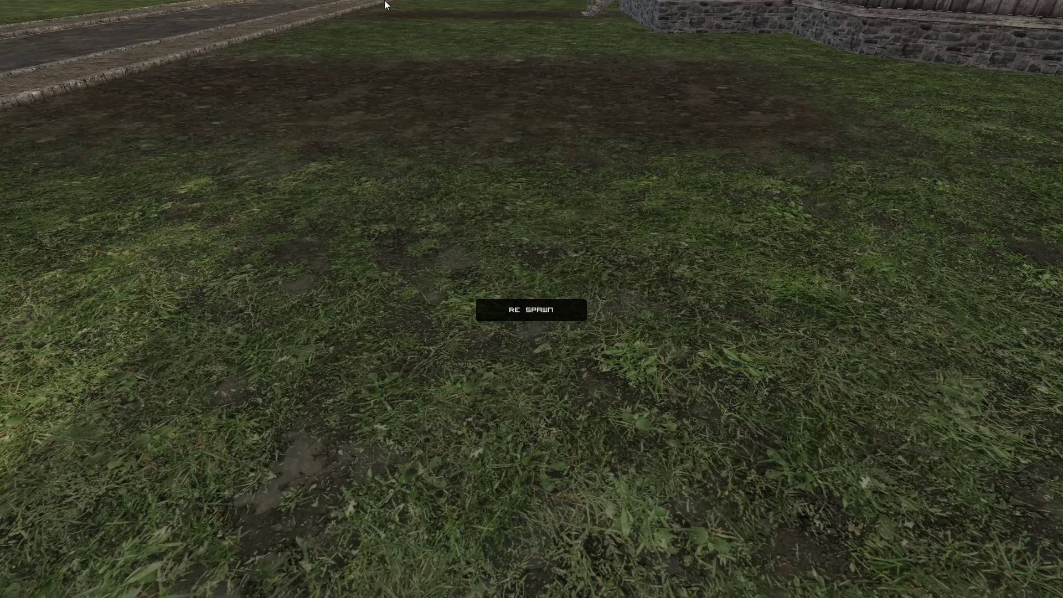
left_click(525, 311)
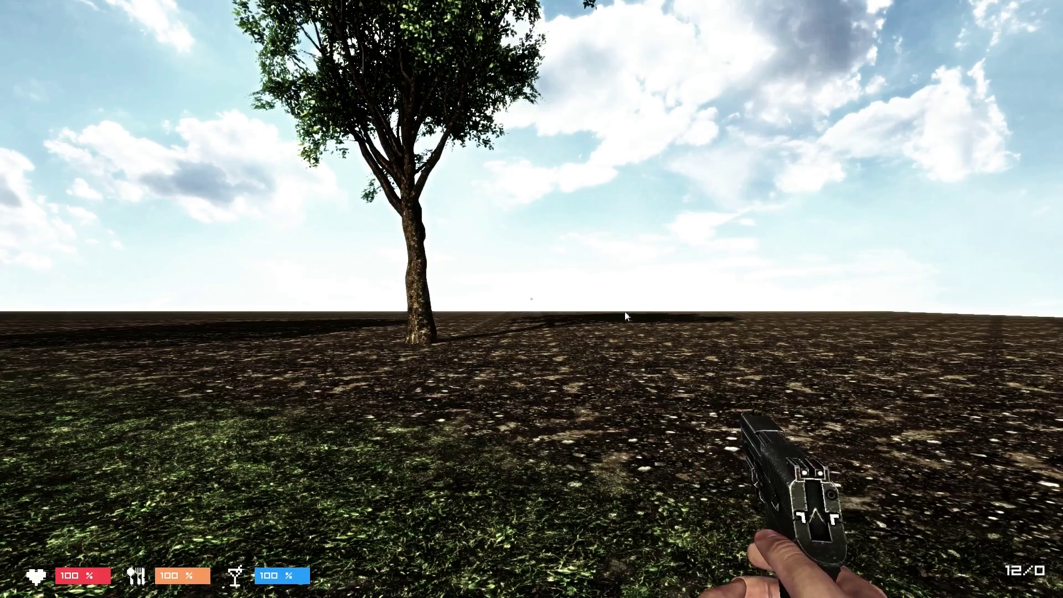
Walk from the spawn point across the road to the house and up onto its porch
left_click(626, 312)
key("w")
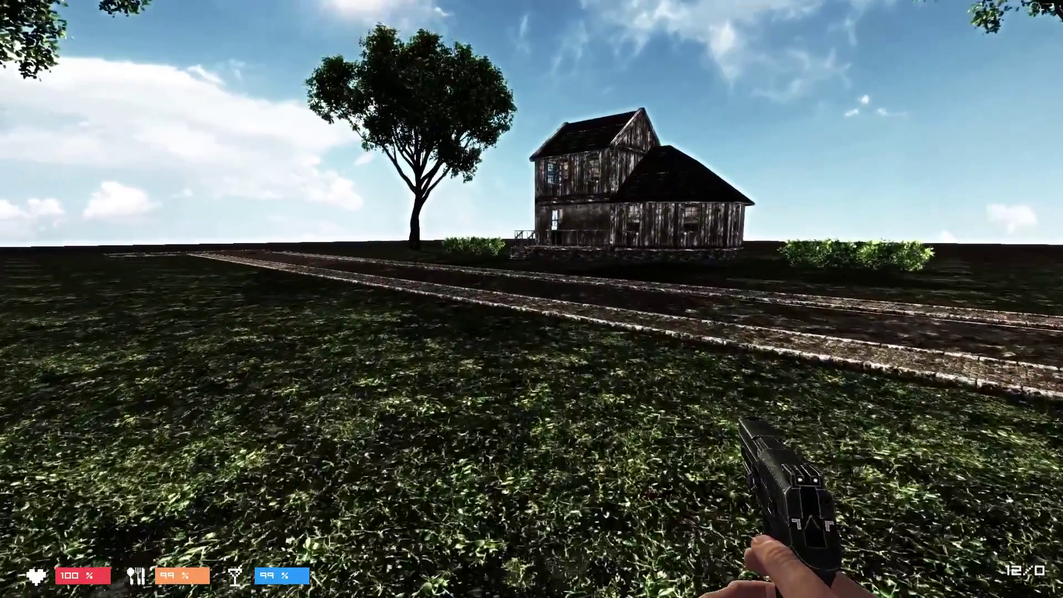
key("w")
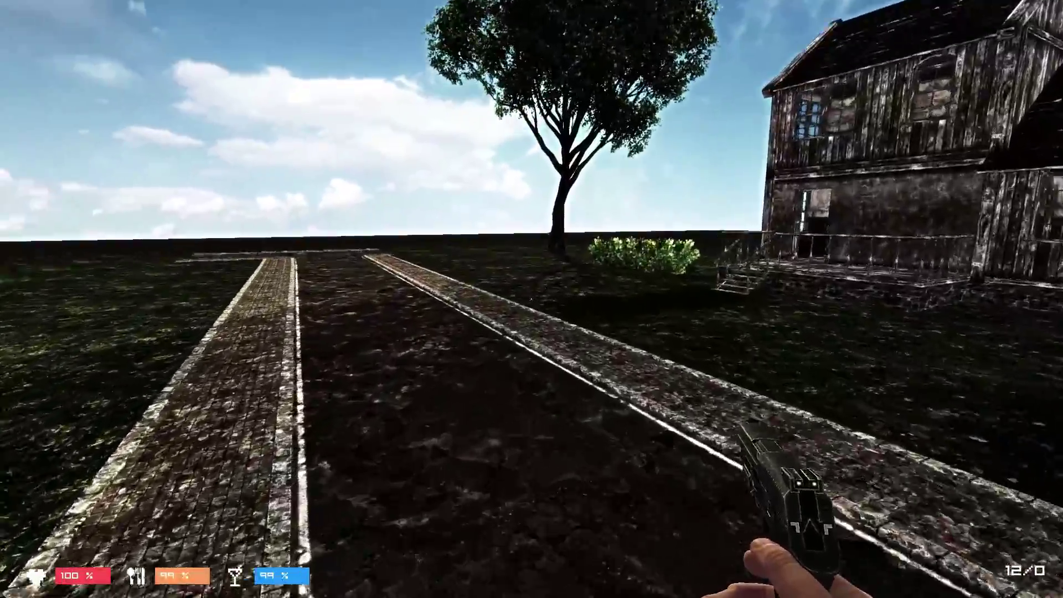
key("w")
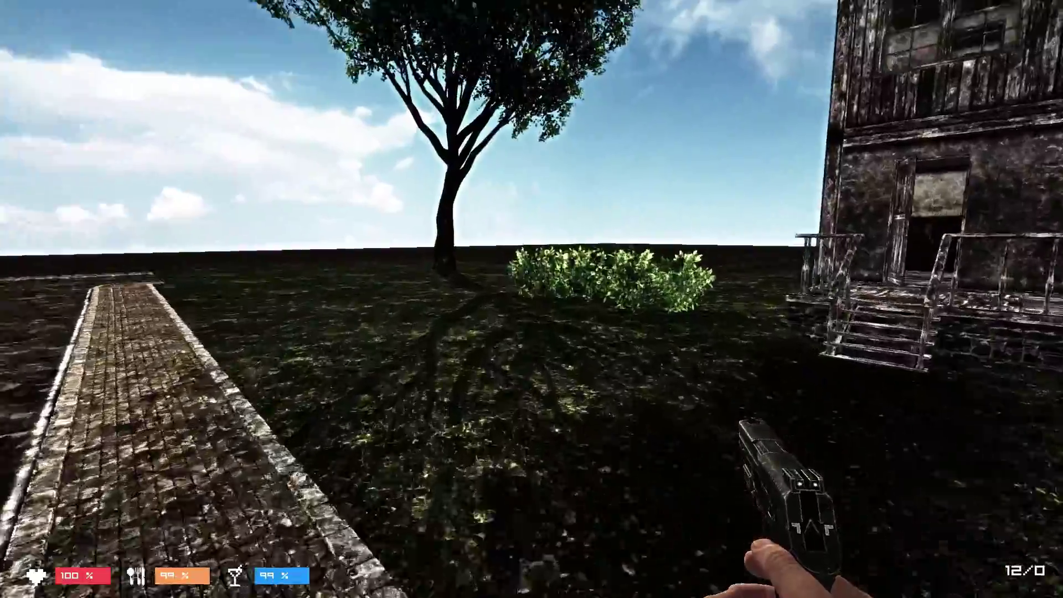
key("w")
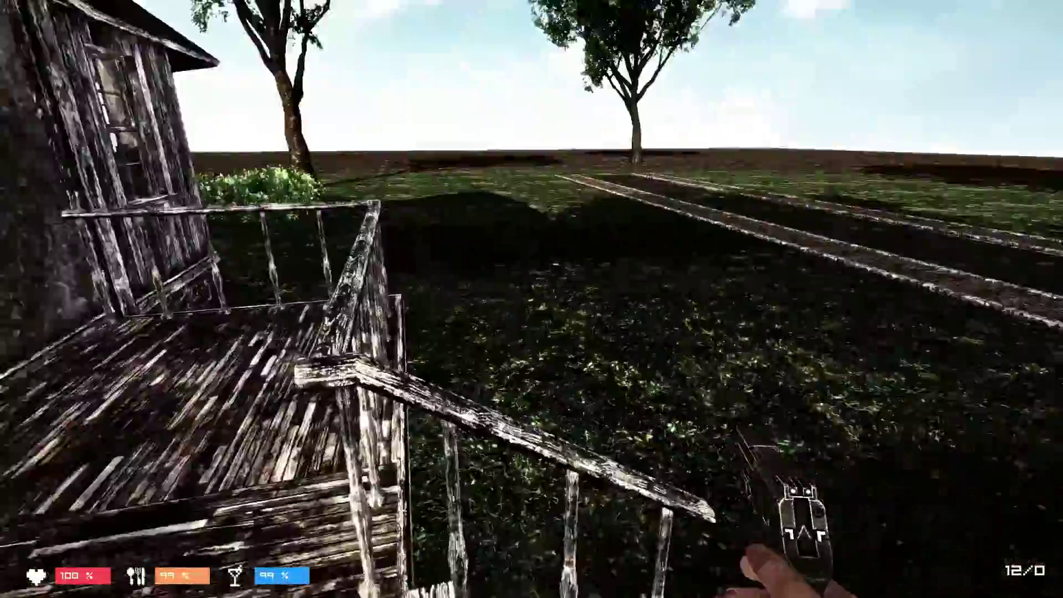
Explore the wooden hut and the road back to the house on foot, and bring up the in-game main menu
key("w")
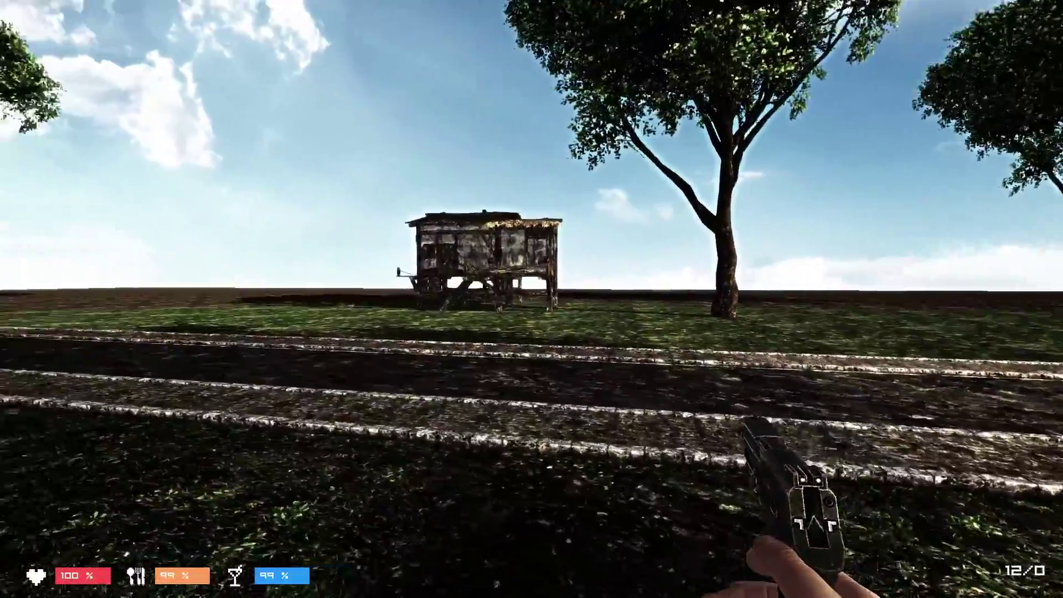
key("w")
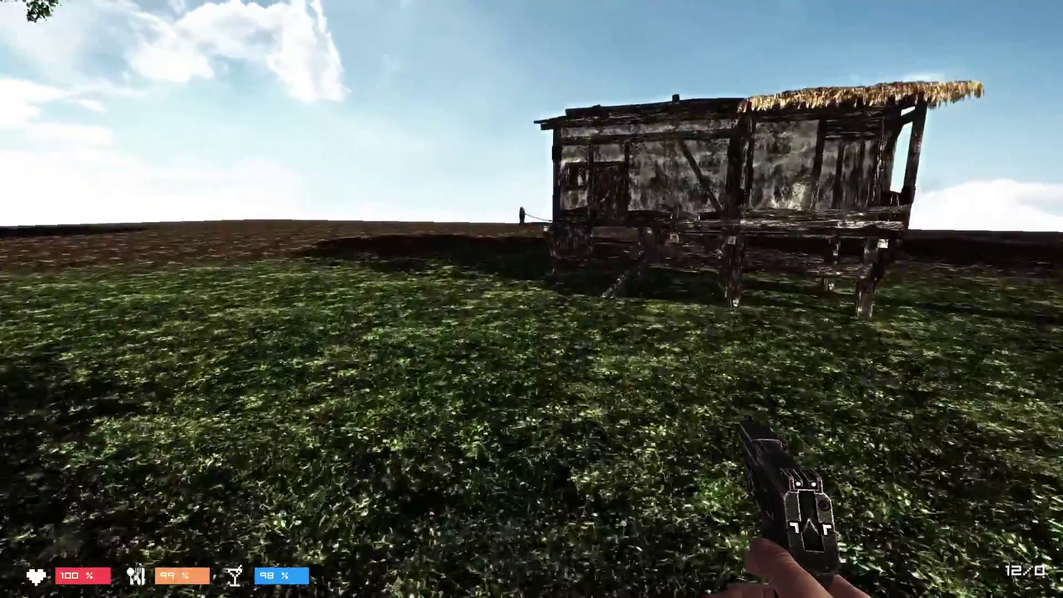
key("w")
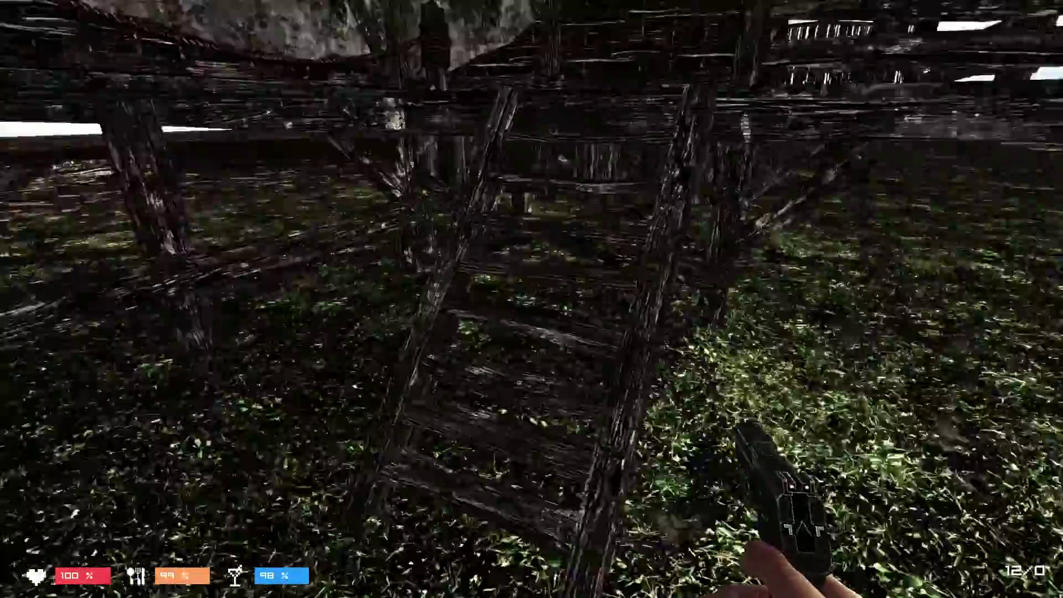
key("w")
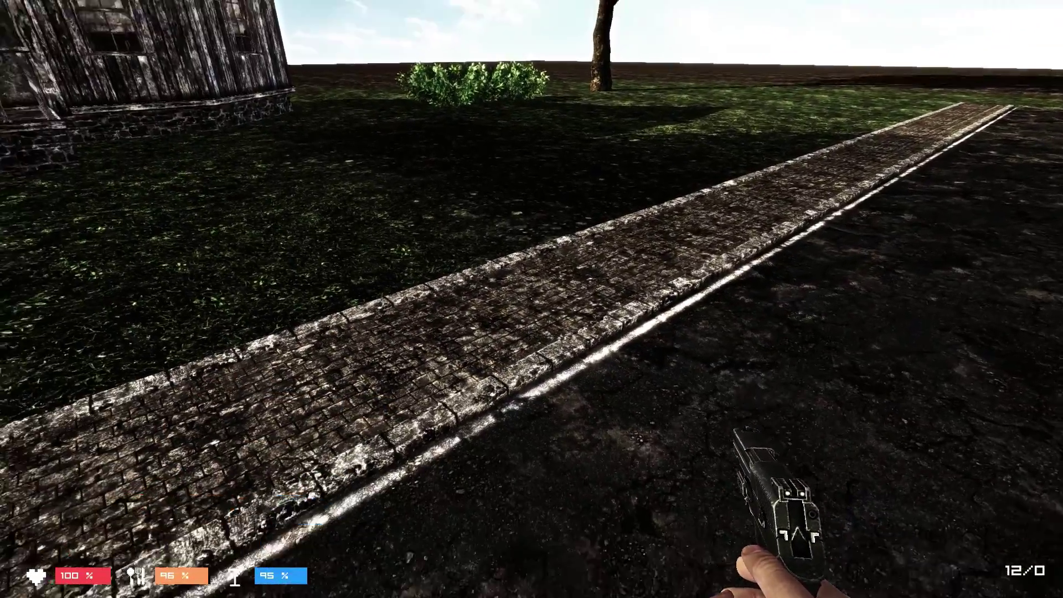
key("Escape")
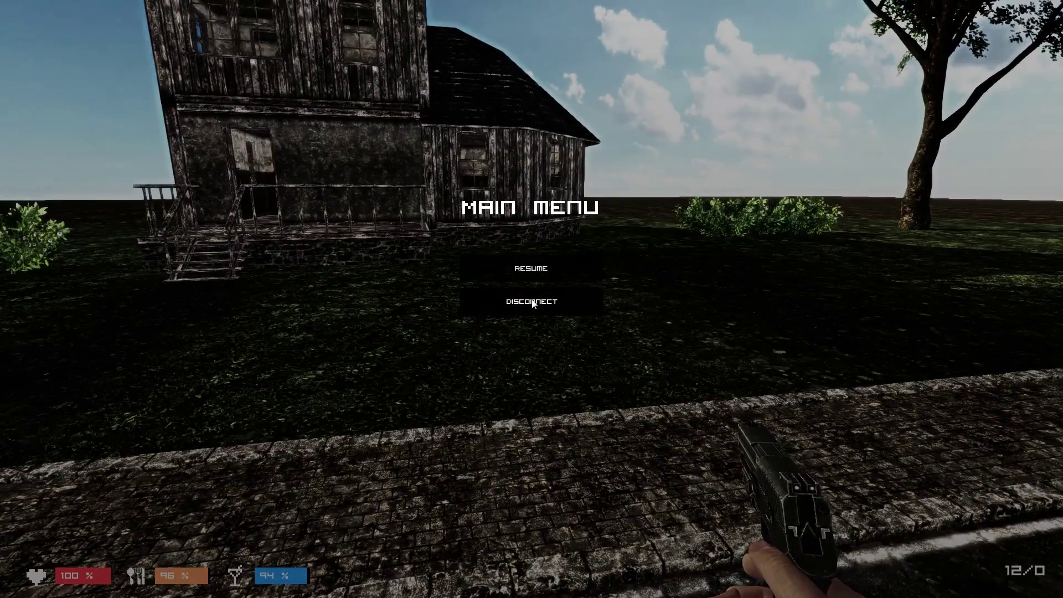